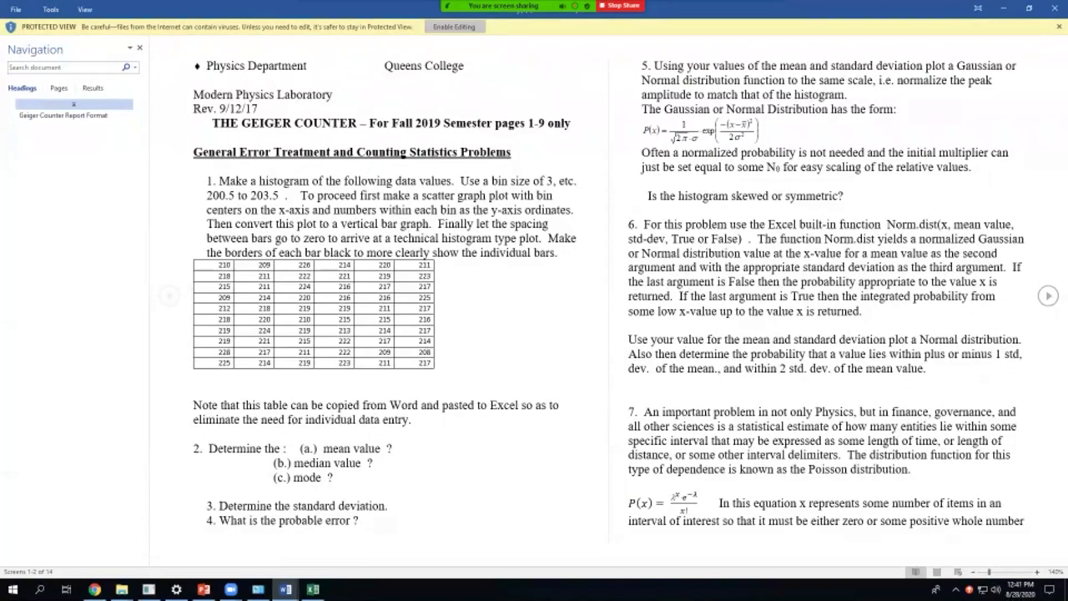
# - Enable editing of the Word document, copy its data table, and paste it into the Excel sheet starting at A1
pyautogui.click(454, 27)
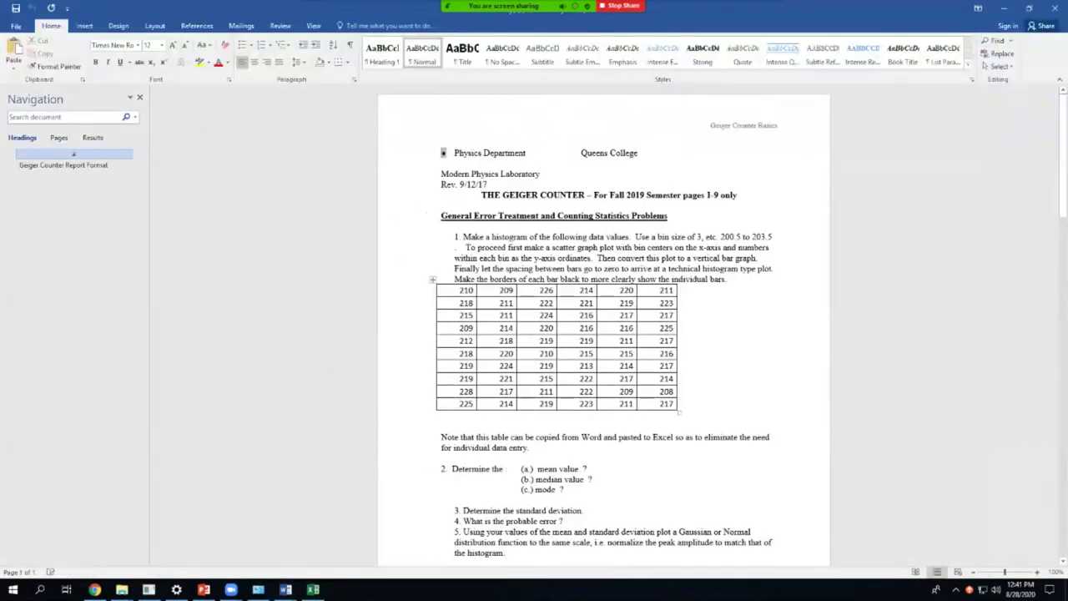
pyautogui.click(433, 284)
pyautogui.hotkey('ctrl', 'c')
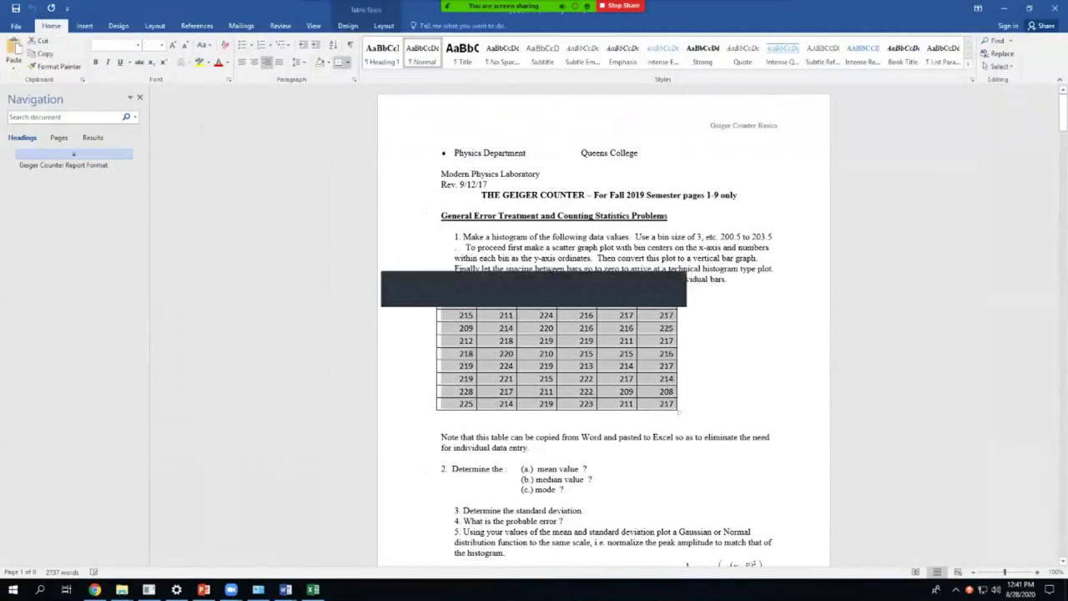
pyautogui.hotkey('alt', 'Tab')
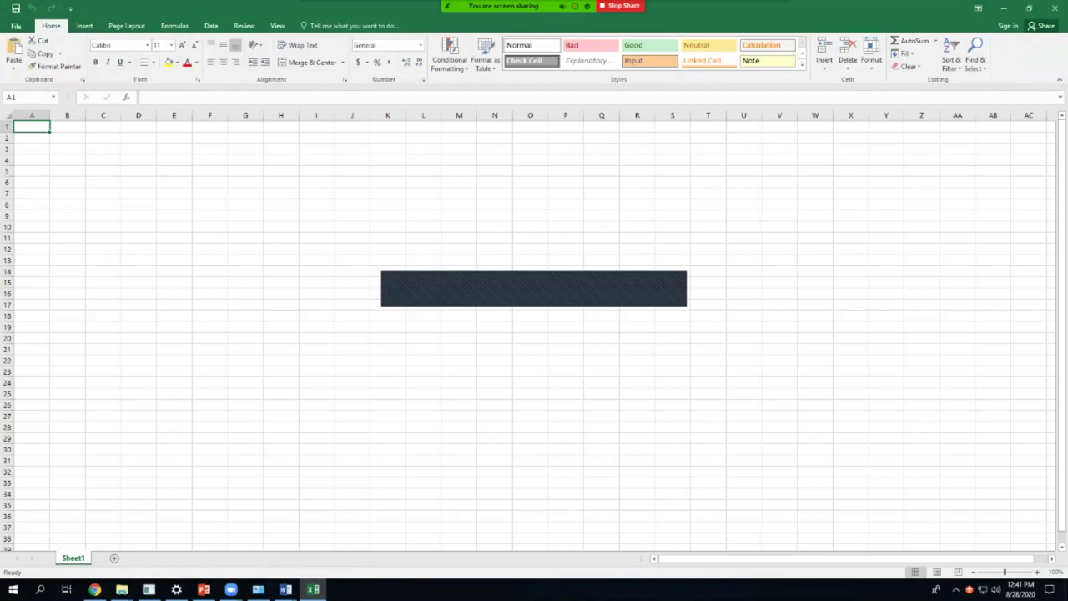
pyautogui.hotkey('ctrl', 'v')
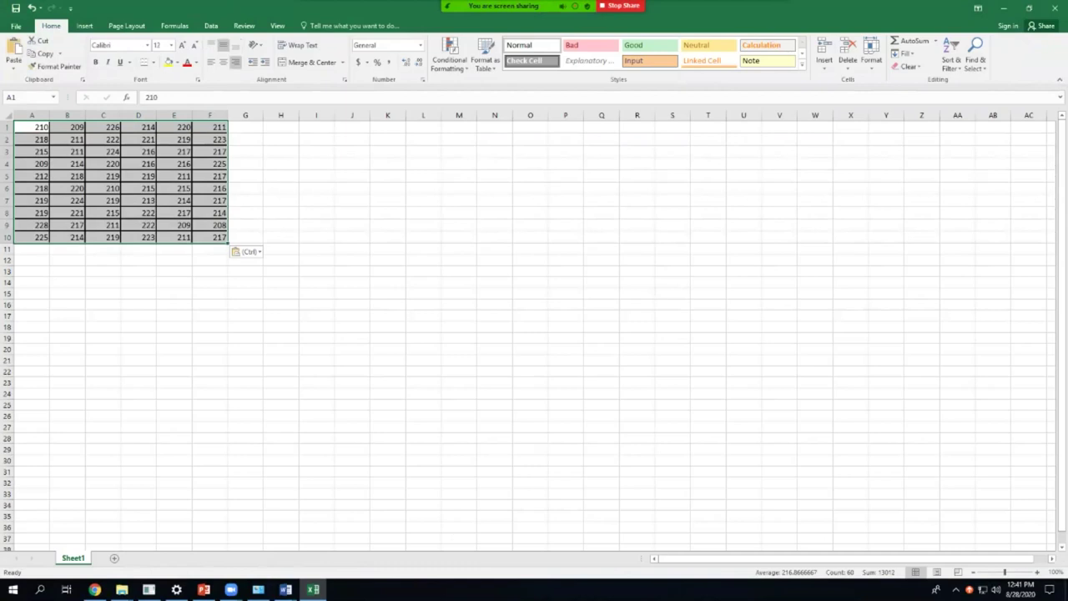
# - Stack the values of B1:B10 and C1:C10 beneath the column A data, starting at A11 and A21
pyautogui.moveTo(66, 127); pyautogui.dragTo(32, 349)
pyautogui.hotkey('ctrl', 'c')
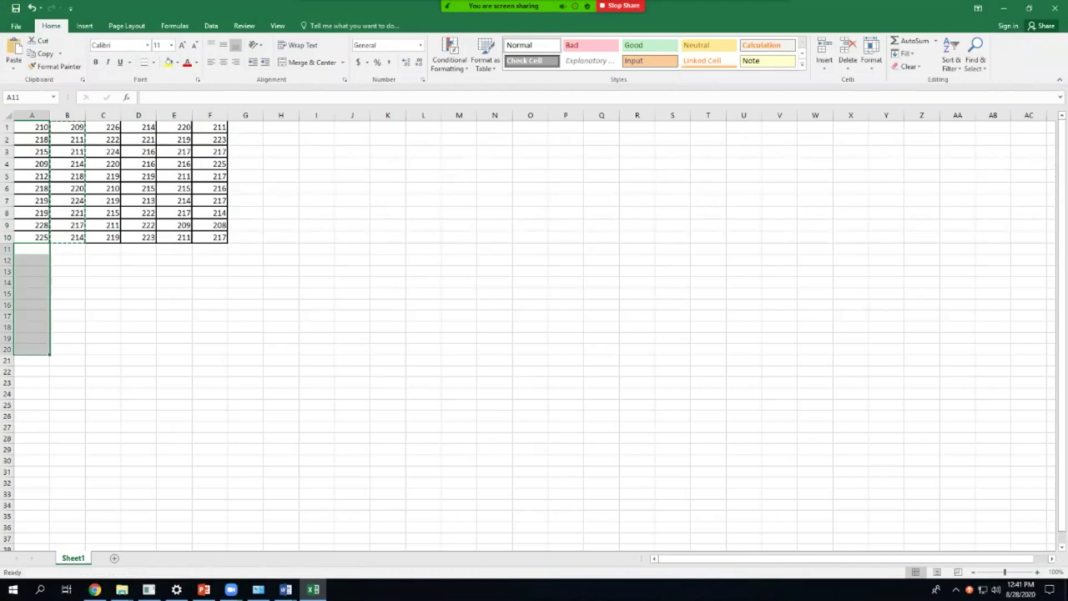
pyautogui.hotkey('ctrl', 'v')
pyautogui.moveTo(103, 127); pyautogui.dragTo(110, 238)
pyautogui.hotkey('ctrl', 'c')
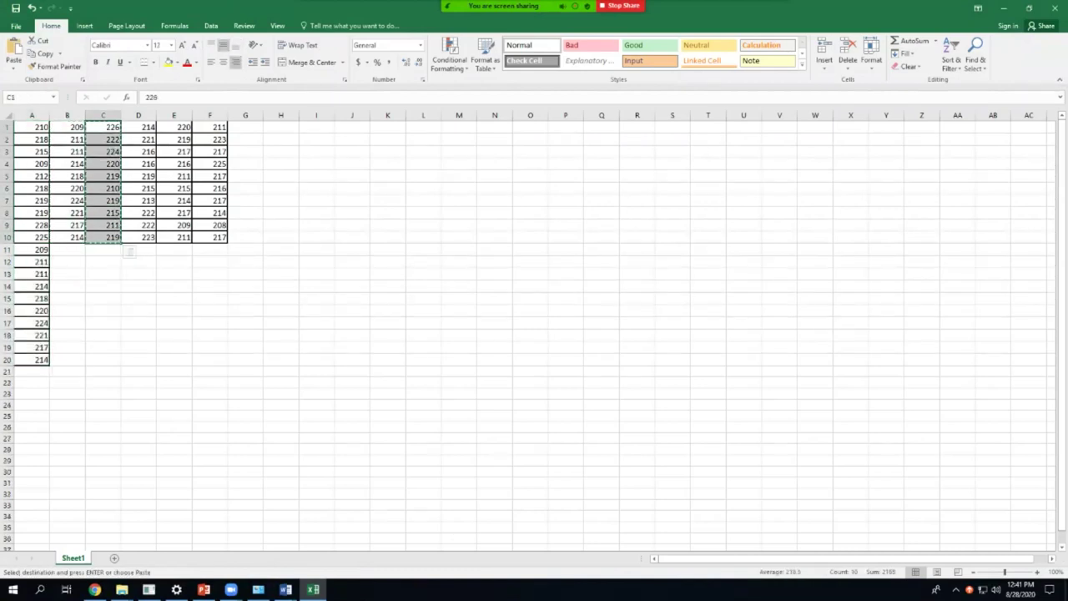
pyautogui.click(32, 371)
pyautogui.hotkey('ctrl', 'v')
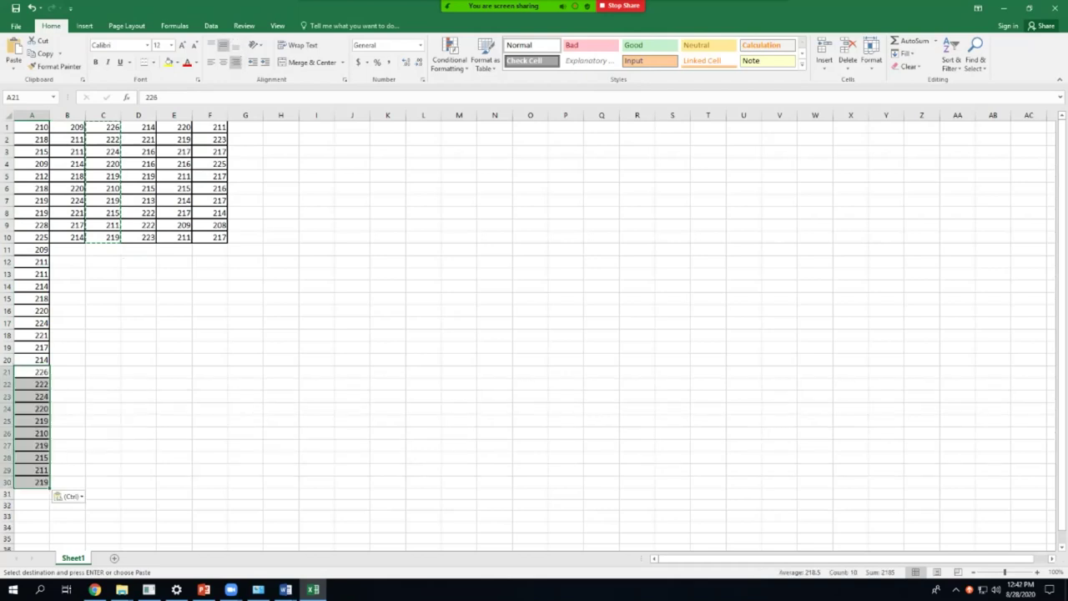
# - Paste the copied column C values over D1:D10 and again into column A starting at A31
pyautogui.moveTo(139, 127); pyautogui.dragTo(142, 237)
pyautogui.hotkey('ctrl', 'v')
pyautogui.click(32, 494)
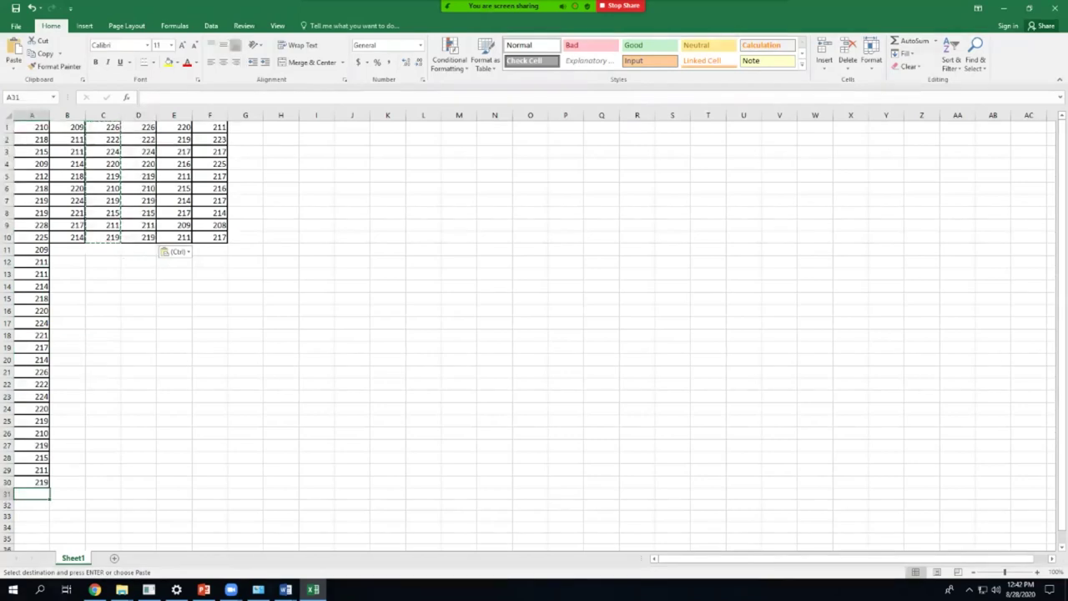
pyautogui.hotkey('ctrl', 'v')
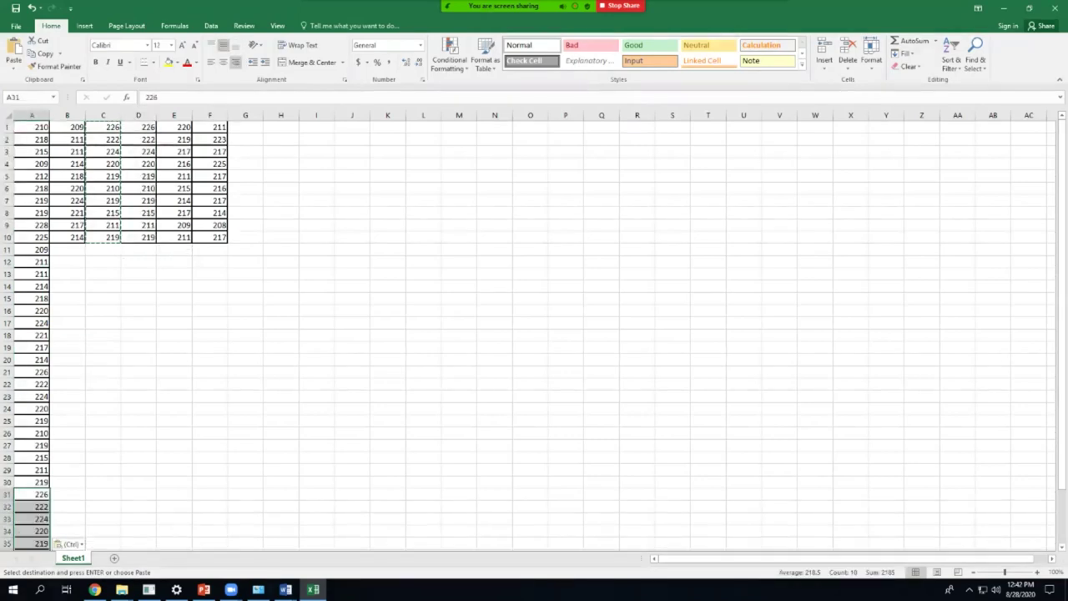
# - Copy the values of E1:E10 and append them to column A starting at A41
pyautogui.moveTo(174, 127); pyautogui.dragTo(174, 237)
pyautogui.hotkey('ctrl', 'c')
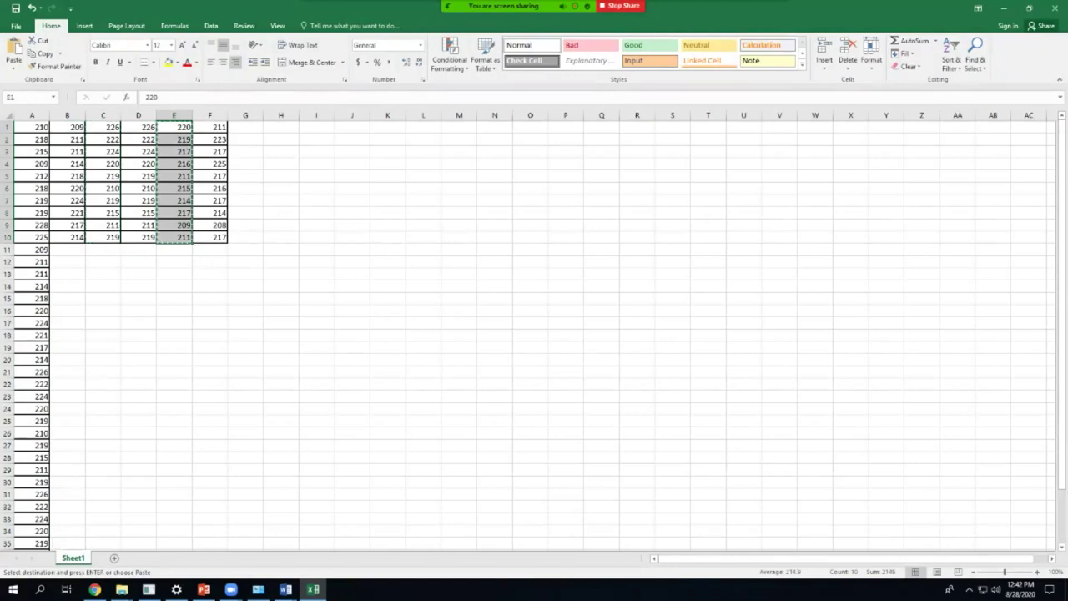
pyautogui.scroll(-5, 534, 334)
pyautogui.click(32, 432)
pyautogui.hotkey('ctrl', 'v')
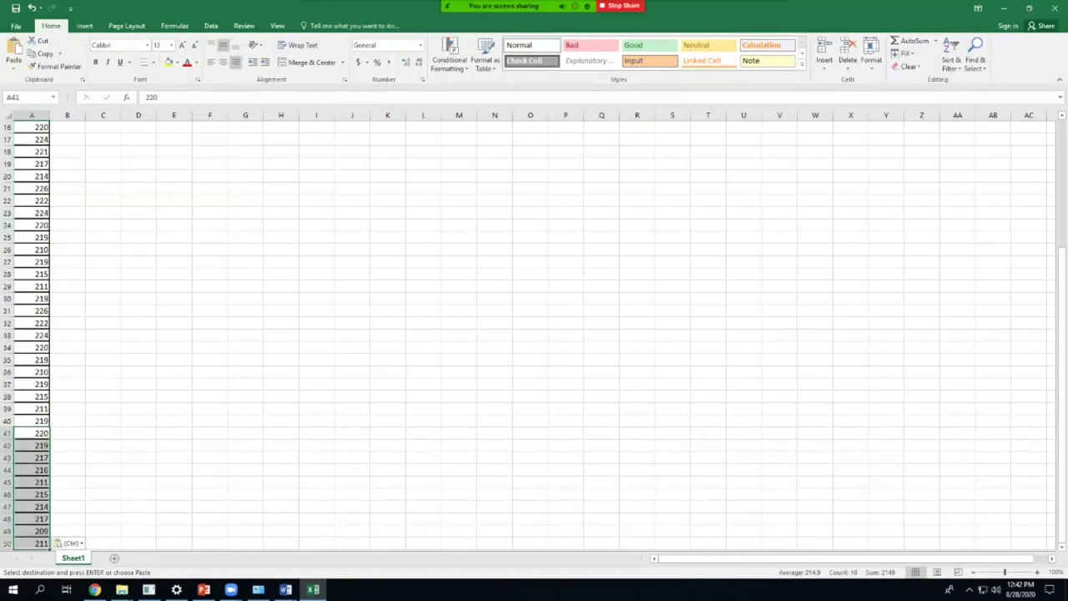
# - Copy the values of F1:F10 and append them to column A starting at A51
pyautogui.scroll(10, 534, 333)
pyautogui.moveTo(209, 127); pyautogui.dragTo(209, 238)
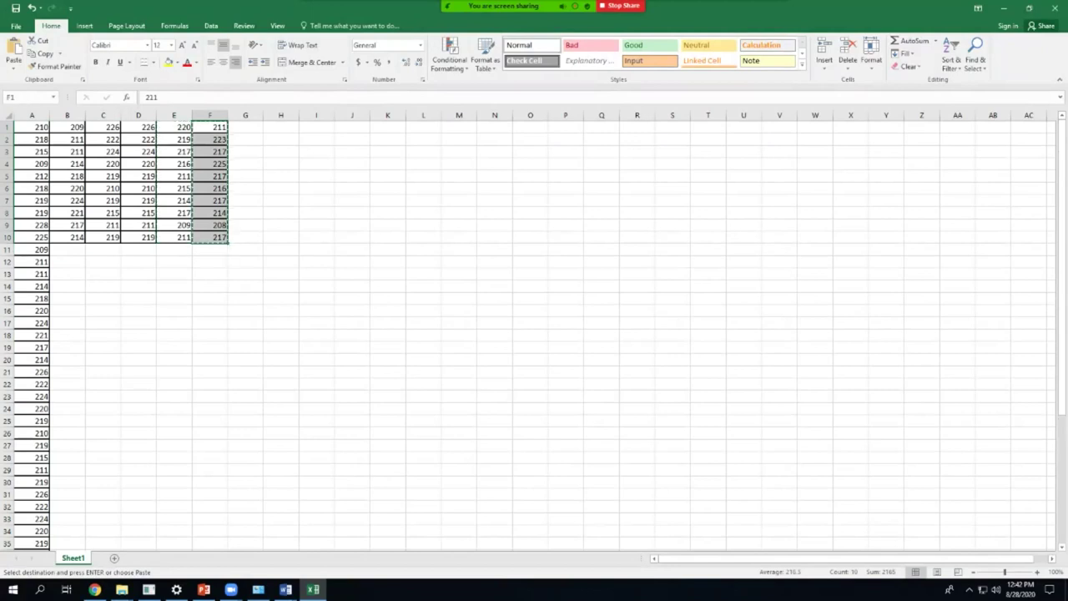
pyautogui.scroll(-8, 534, 334)
pyautogui.click(31, 446)
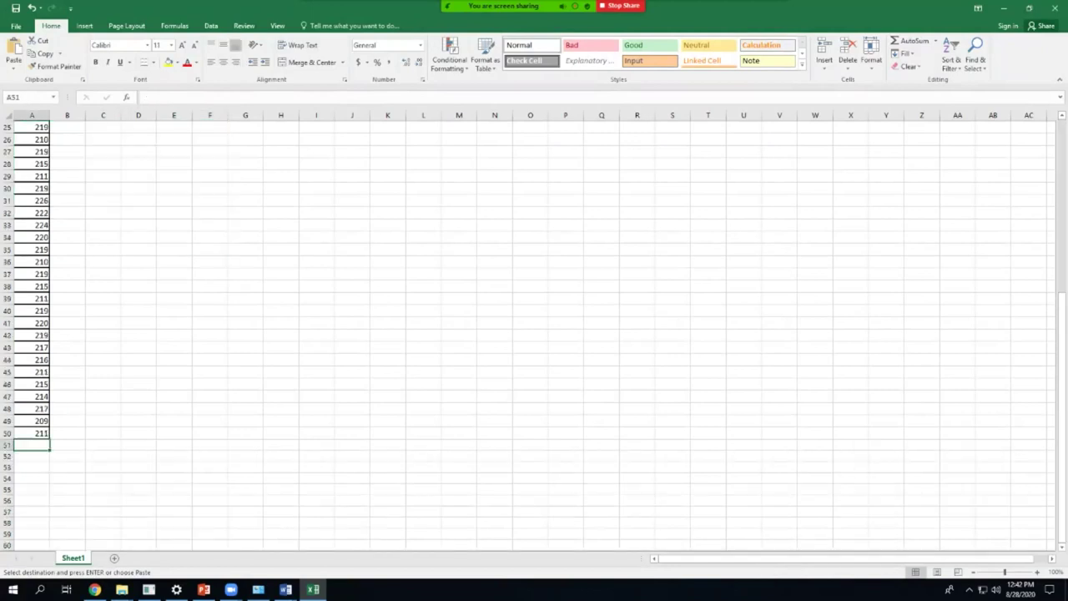
pyautogui.hotkey('ctrl', 'v')
pyautogui.scroll(8, 534, 333)
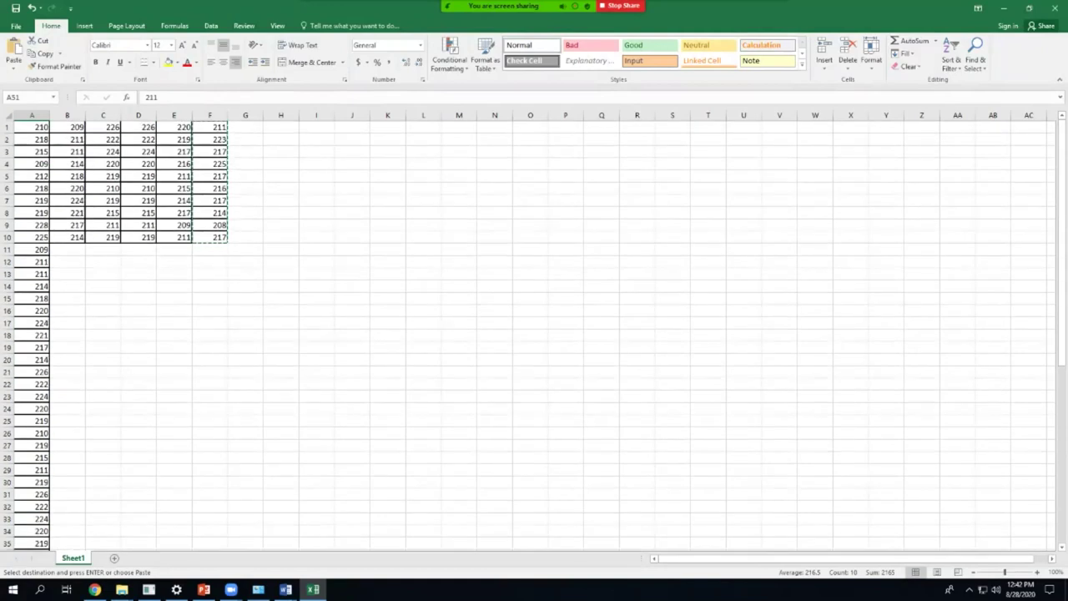
# - Select the range A1:F10 and check its Quick Analysis options, leaving the data as it is
pyautogui.moveTo(32, 126); pyautogui.dragTo(209, 237)
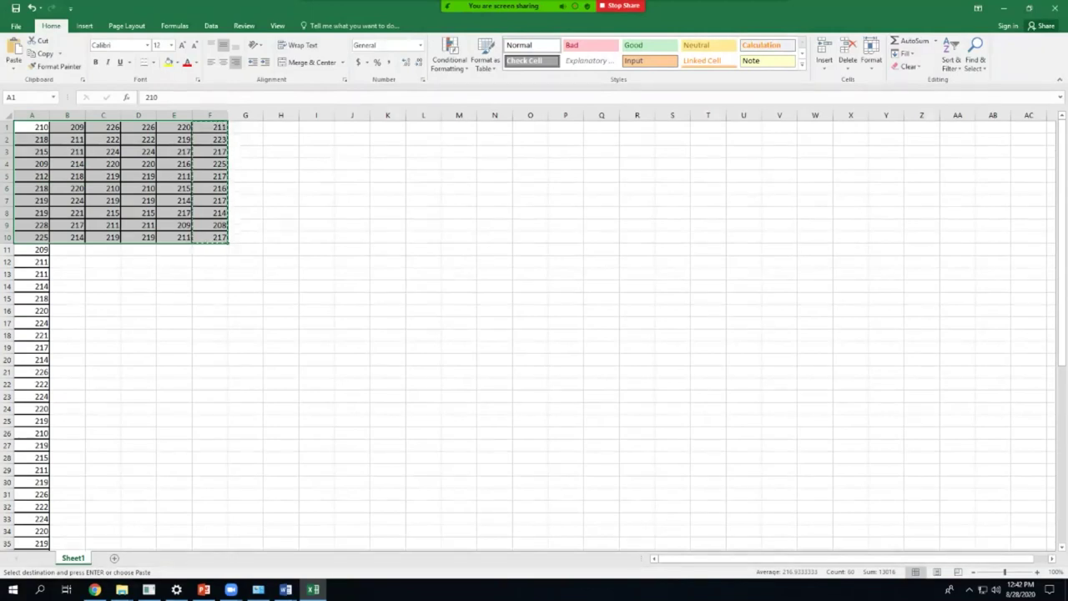
pyautogui.click(84, 25)
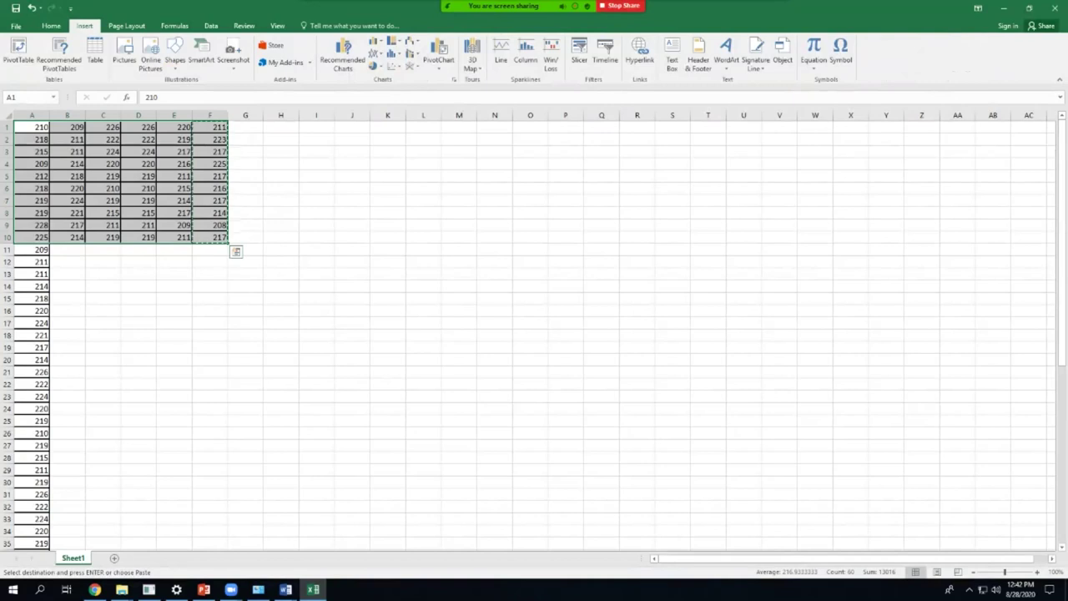
pyautogui.rightClick(170, 175)
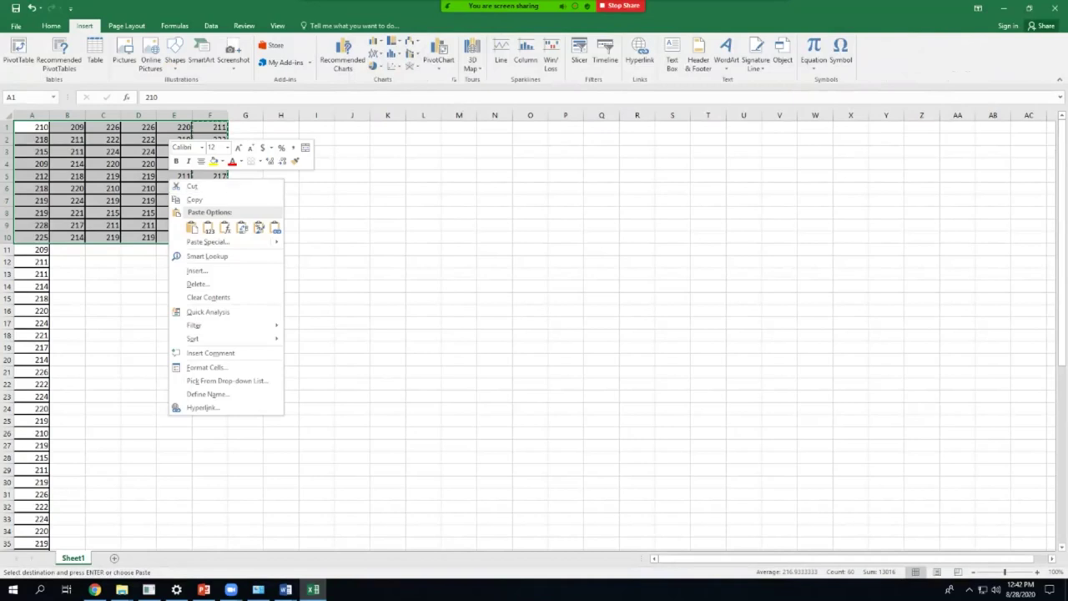
pyautogui.moveTo(32, 127); pyautogui.dragTo(231, 248)
pyautogui.press('Escape')
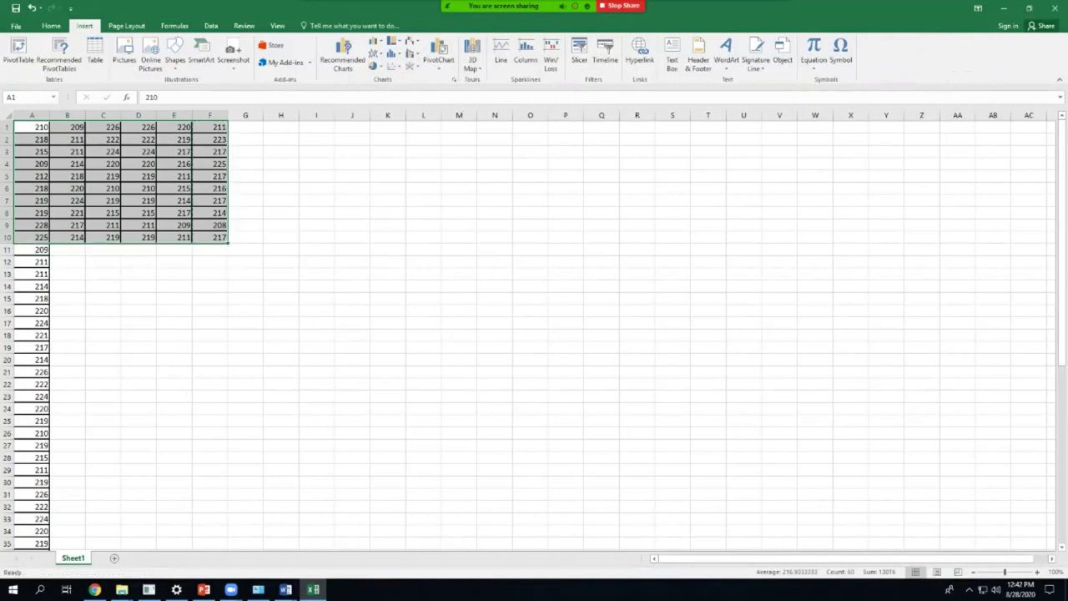
pyautogui.moveTo(31, 127); pyautogui.dragTo(209, 237)
pyautogui.rightClick(198, 213)
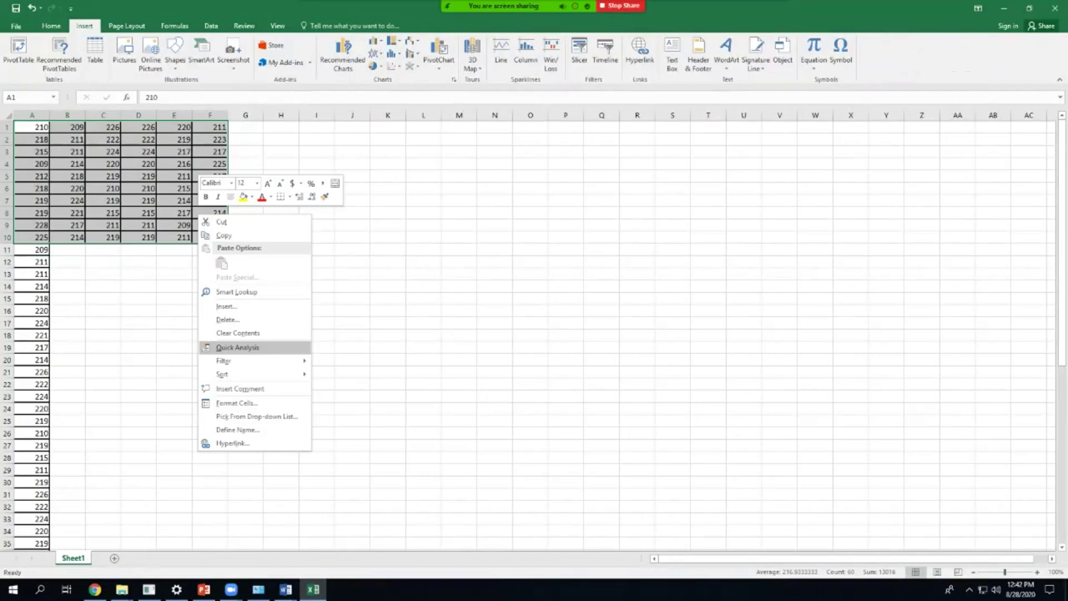
pyautogui.click(237, 347)
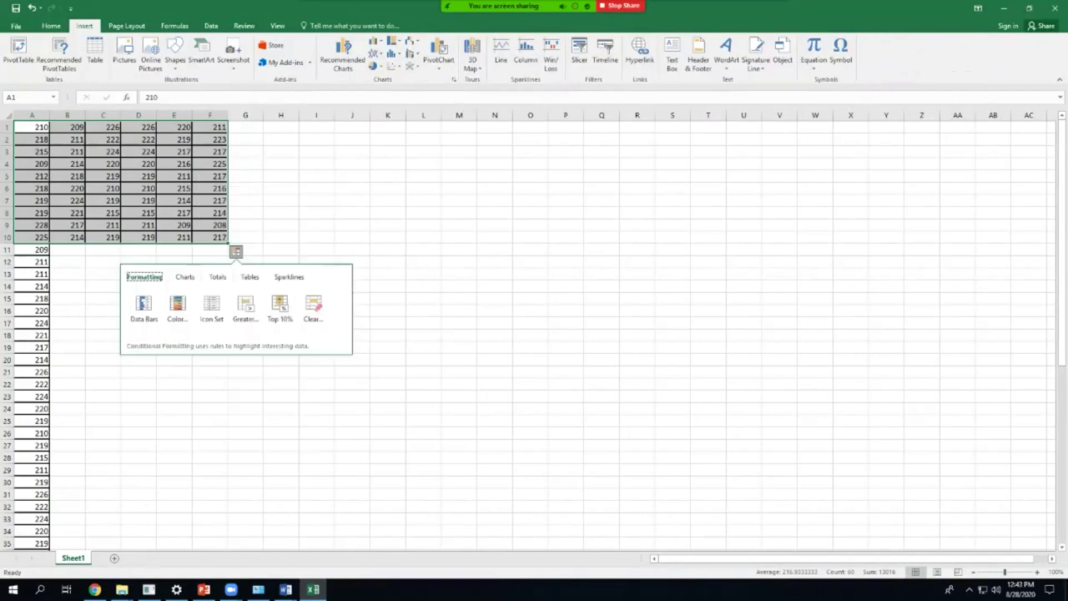
pyautogui.click(138, 151)
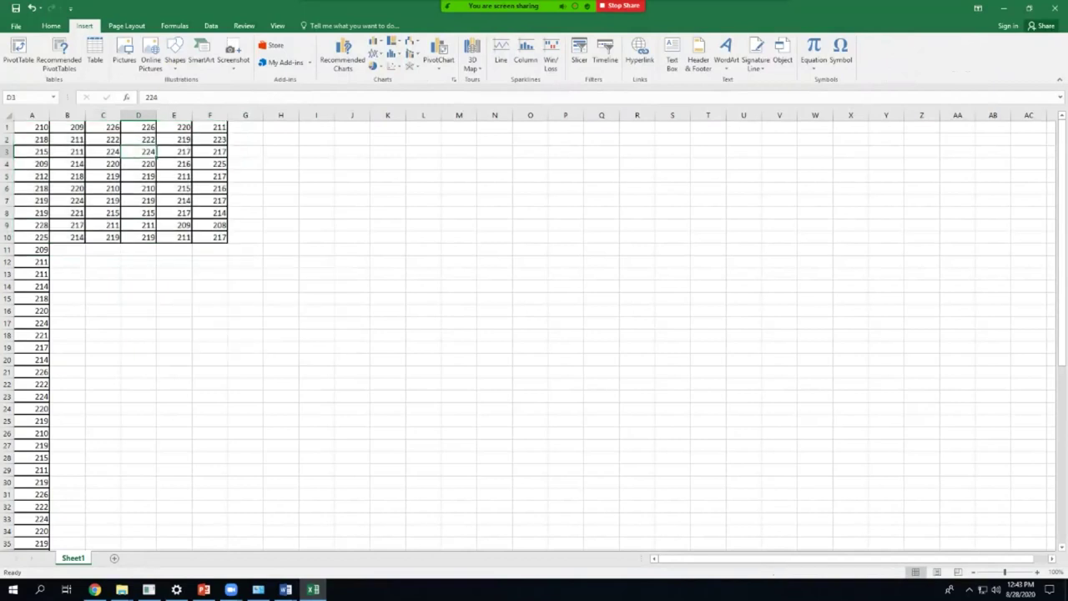
pyautogui.moveTo(31, 127); pyautogui.dragTo(218, 237)
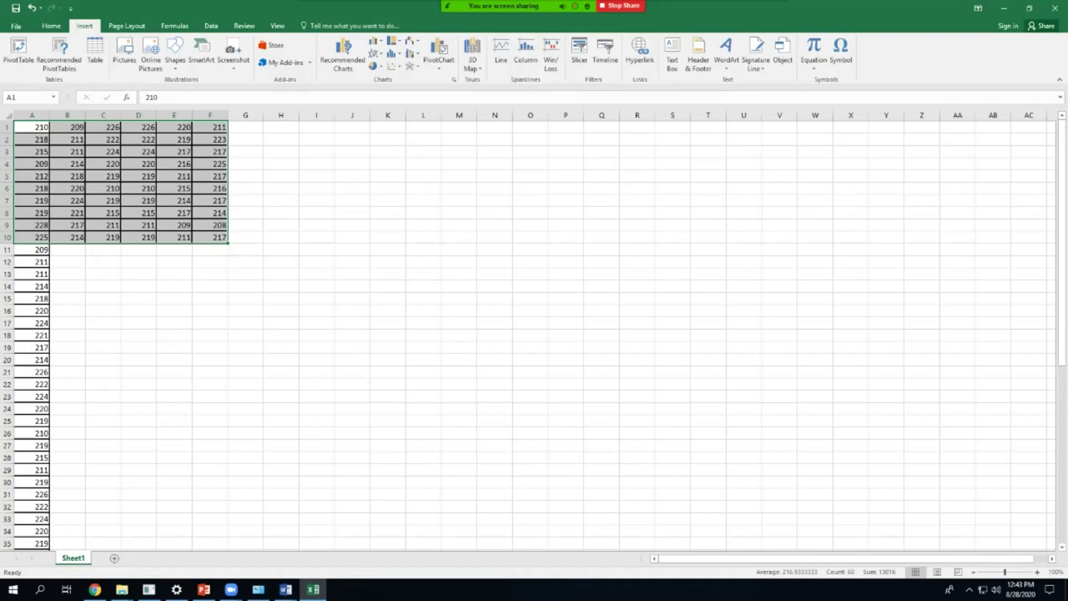
pyautogui.click(211, 25)
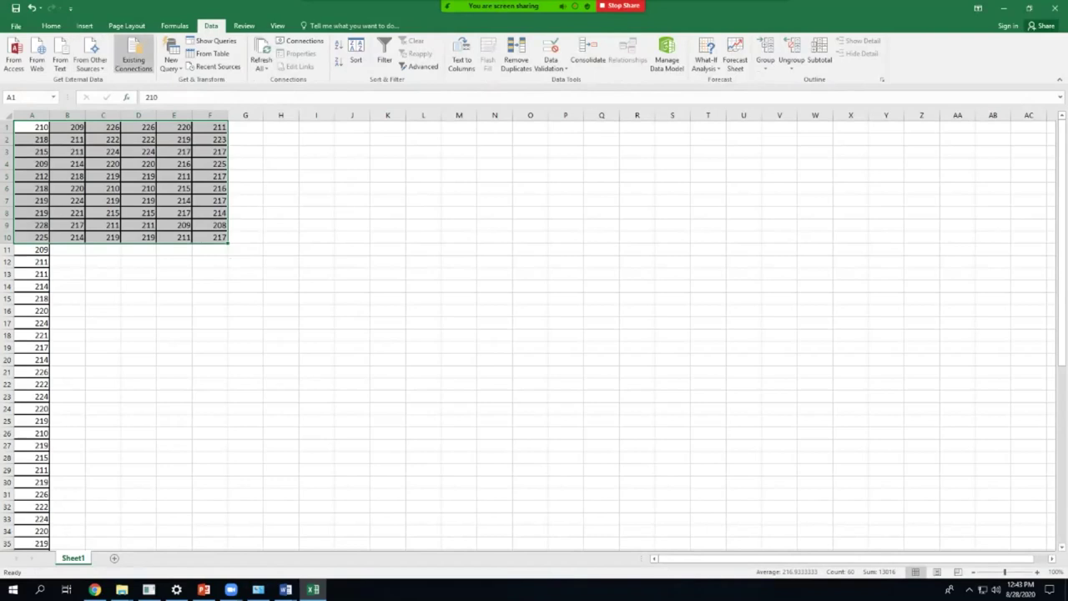
pyautogui.click(127, 26)
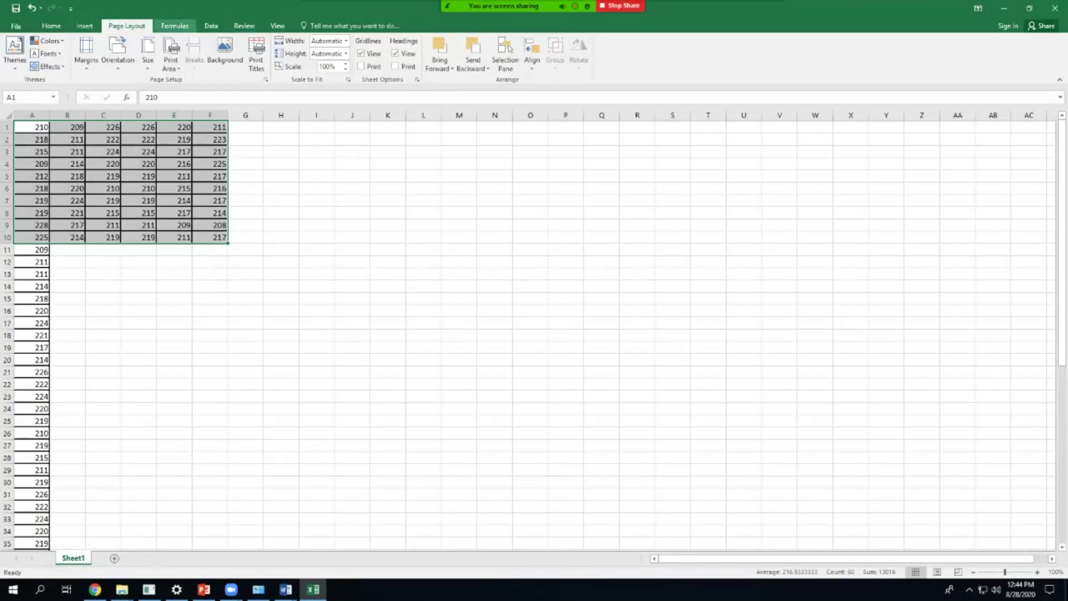
pyautogui.click(174, 26)
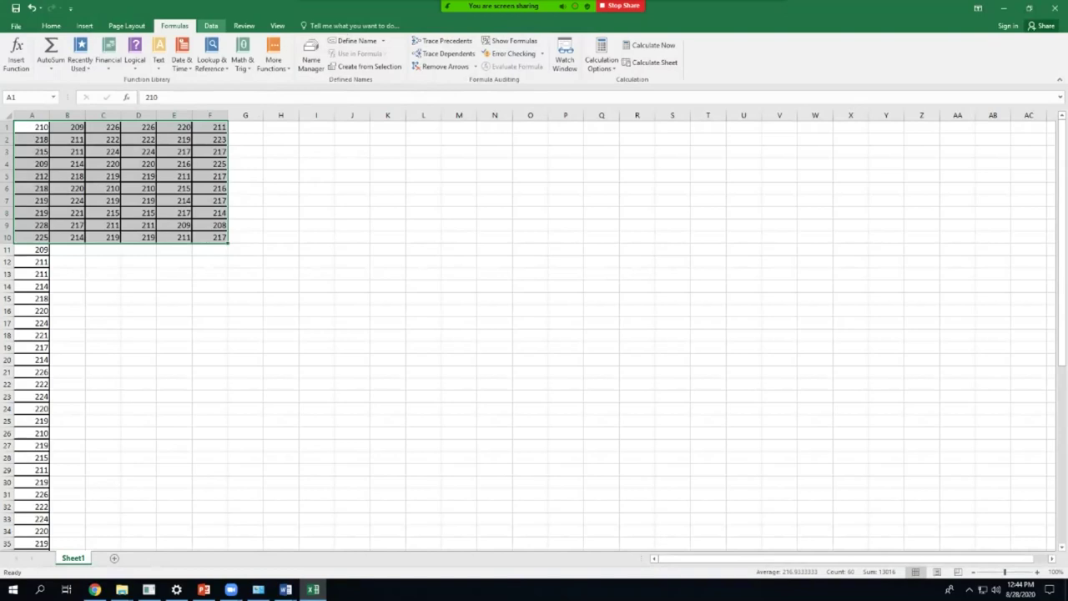
pyautogui.click(211, 26)
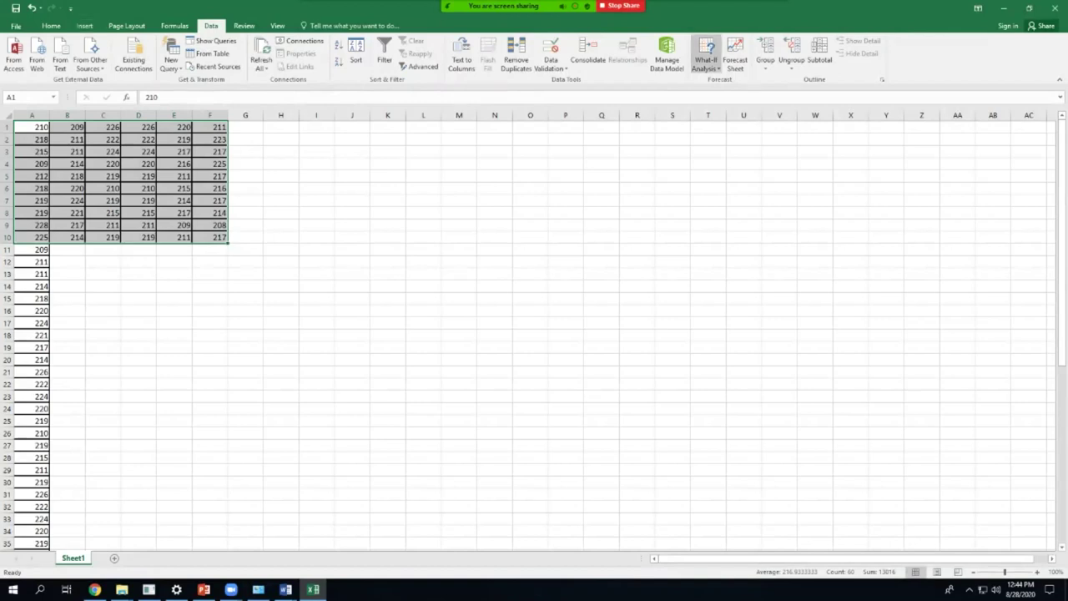
pyautogui.click(706, 65)
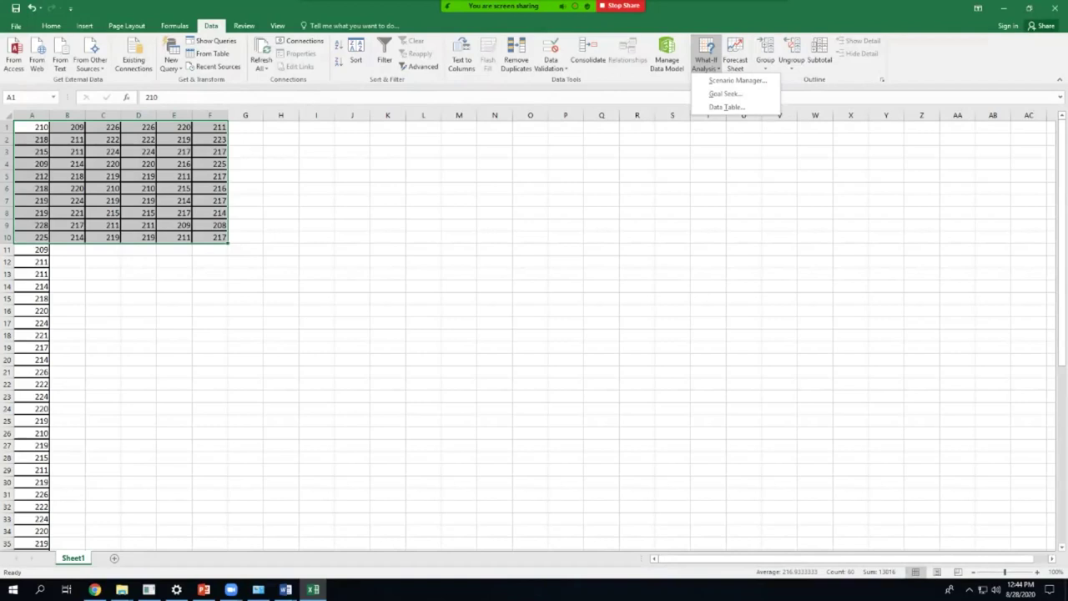
pyautogui.click(84, 25)
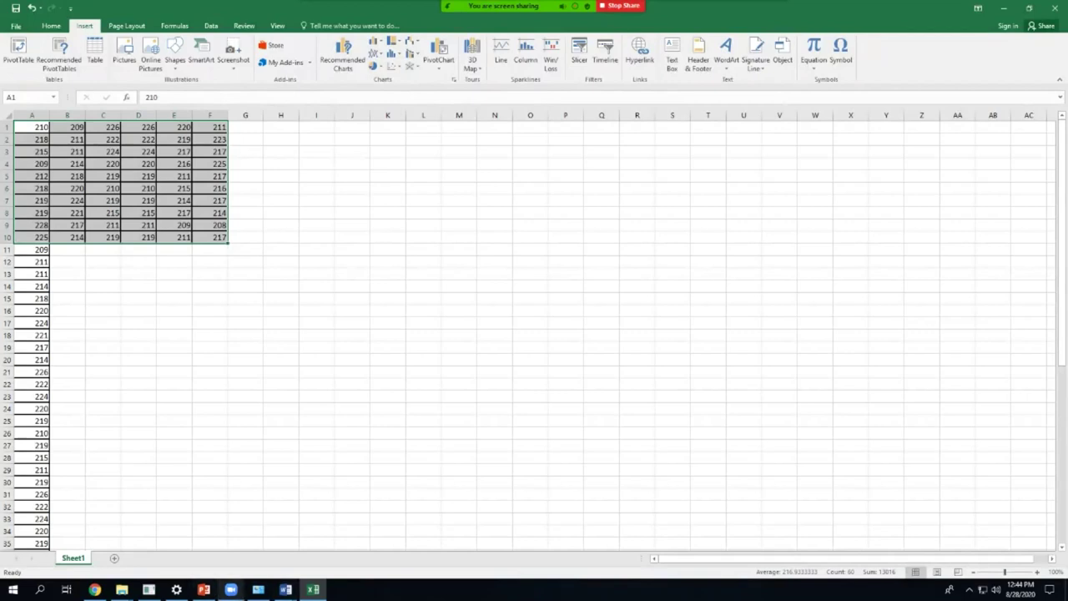
pyautogui.click(231, 589)
pyautogui.click(231, 589)
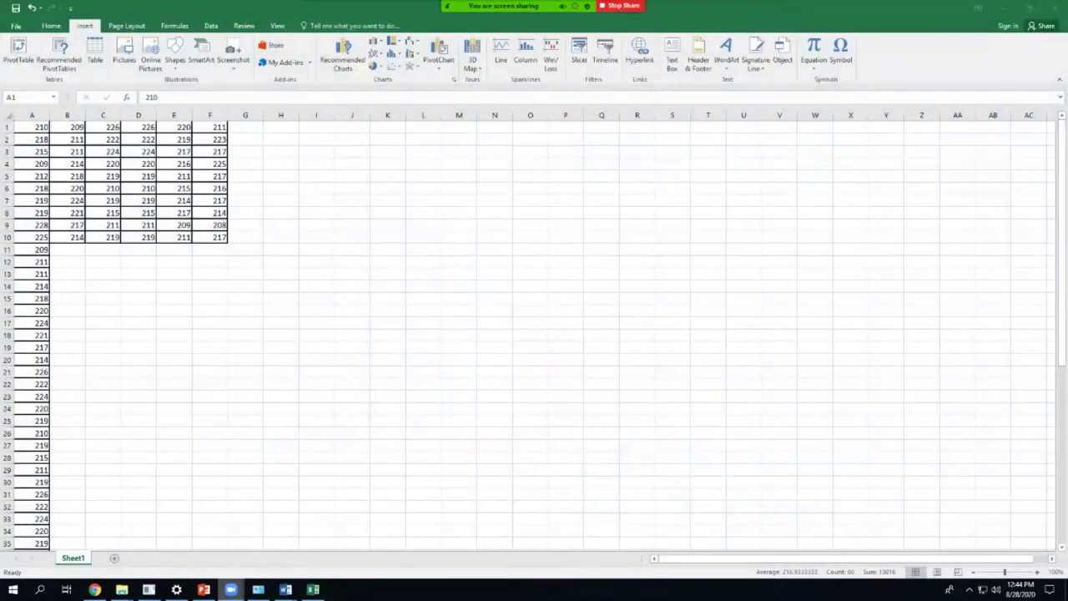
pyautogui.click(231, 589)
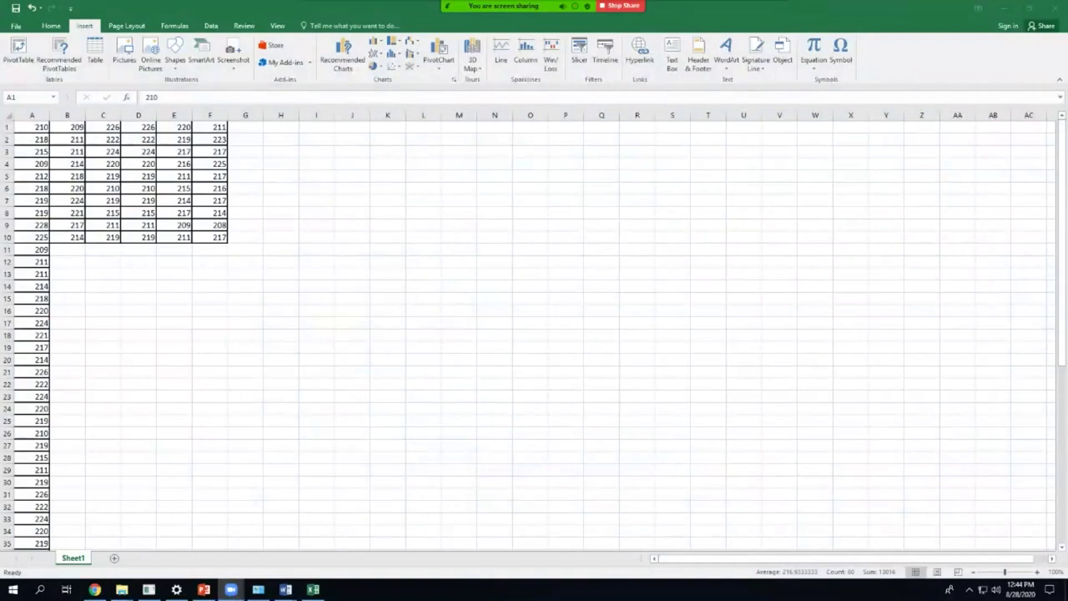
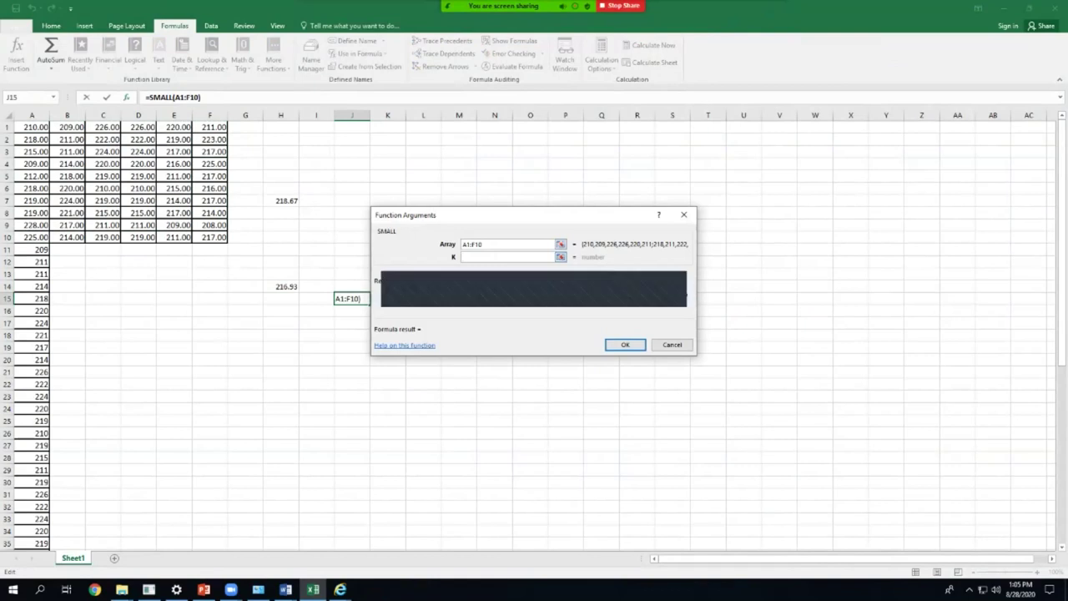
# - Complete the SMALL function in J15 over A1:F10 with K set to 1
pyautogui.click(625, 344)
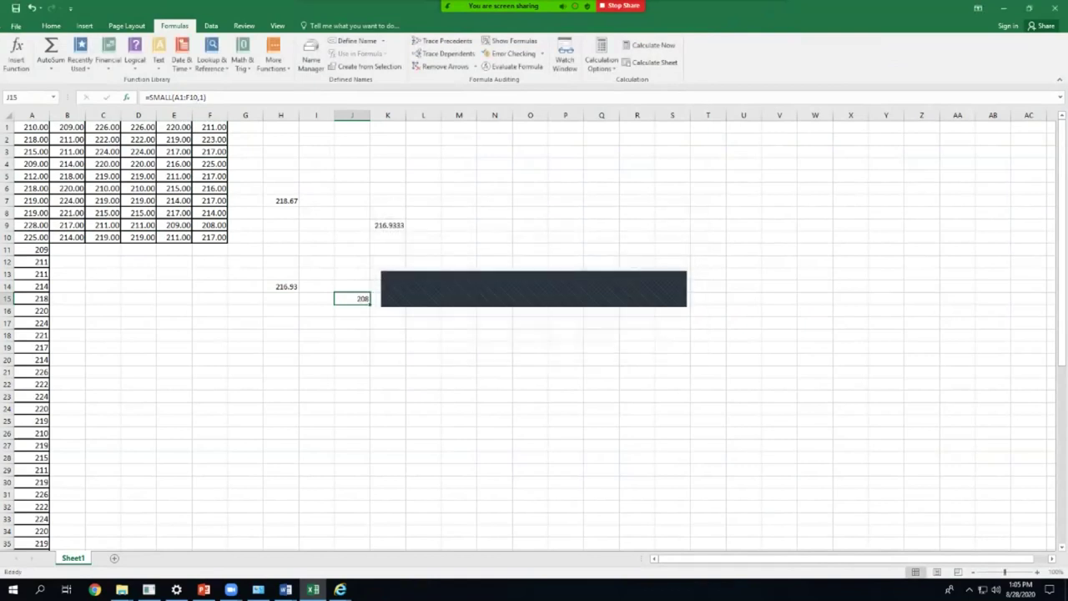
pyautogui.click(387, 371)
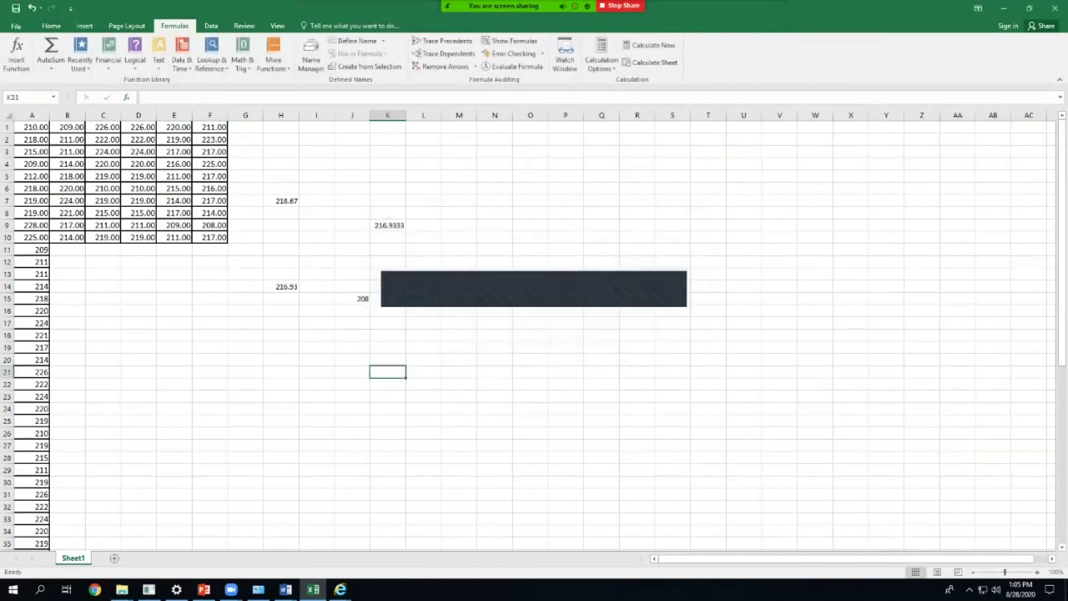
# - Label the SMALL result by entering "smallest number" in J14, correcting the spelling
pyautogui.click(351, 286)
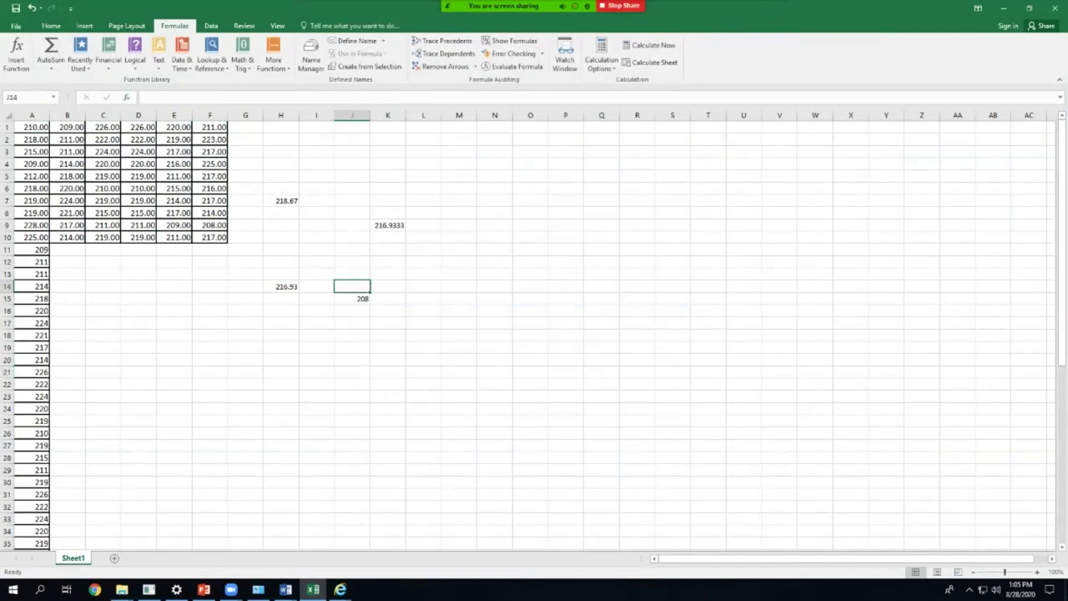
pyautogui.write('samlles')
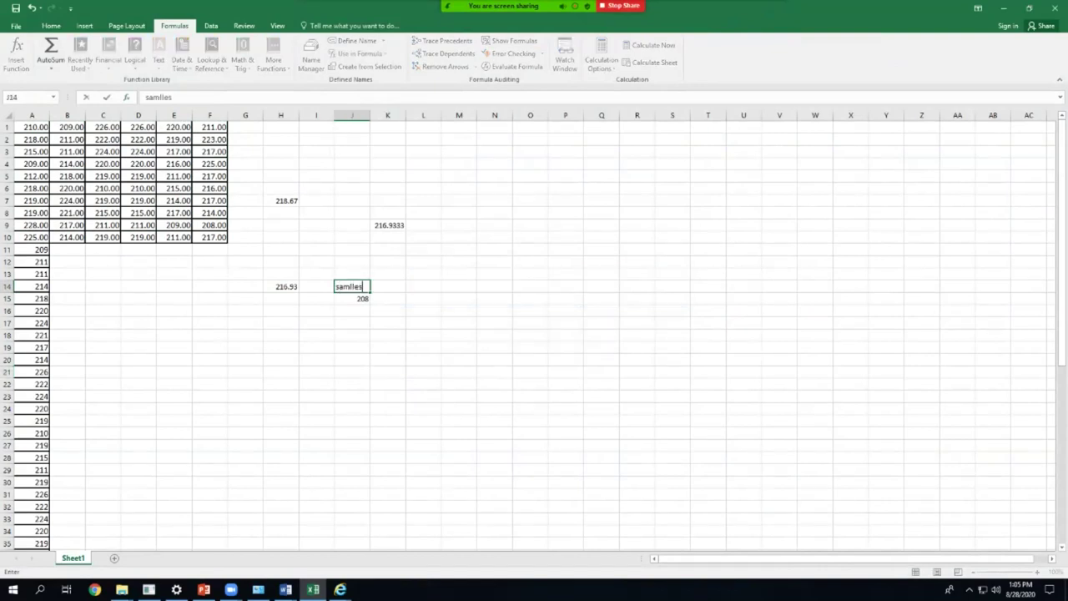
pyautogui.write('t number')
pyautogui.doubleClick(349, 286)
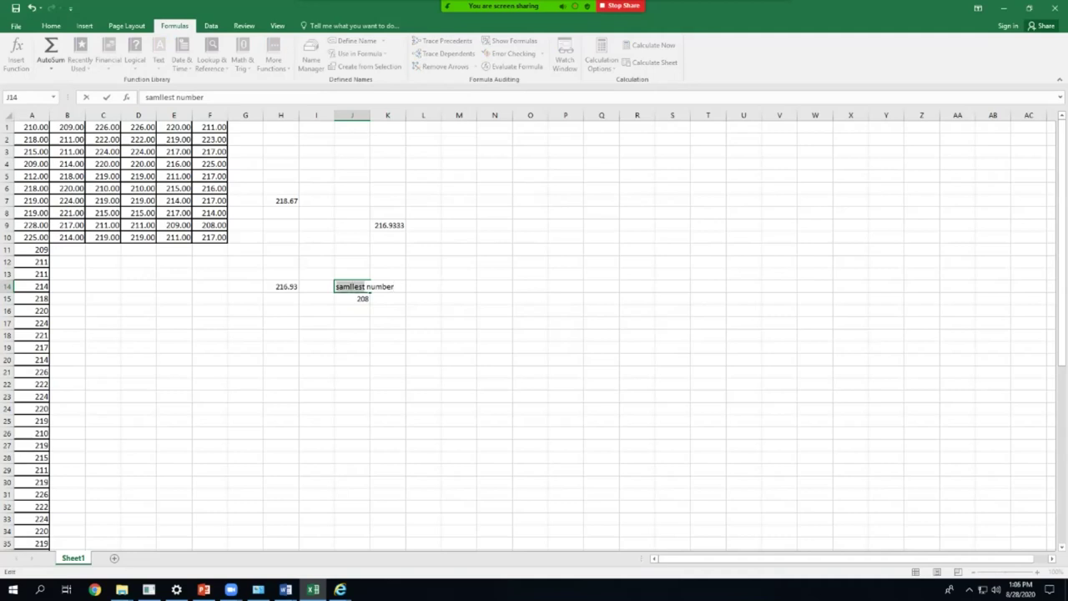
pyautogui.click(347, 286)
pyautogui.press('BackSpace')
pyautogui.press('BackSpace')
pyautogui.write('ma')
pyautogui.press('Return')
pyautogui.click(365, 286)
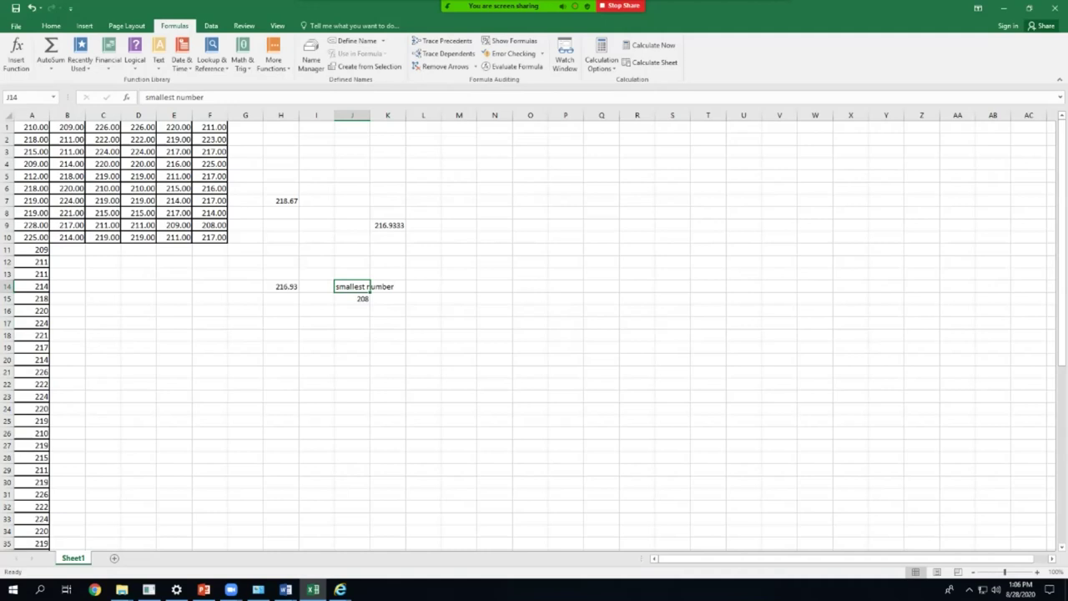
pyautogui.press('Down')
pyautogui.press('Up')
pyautogui.doubleClick(358, 286)
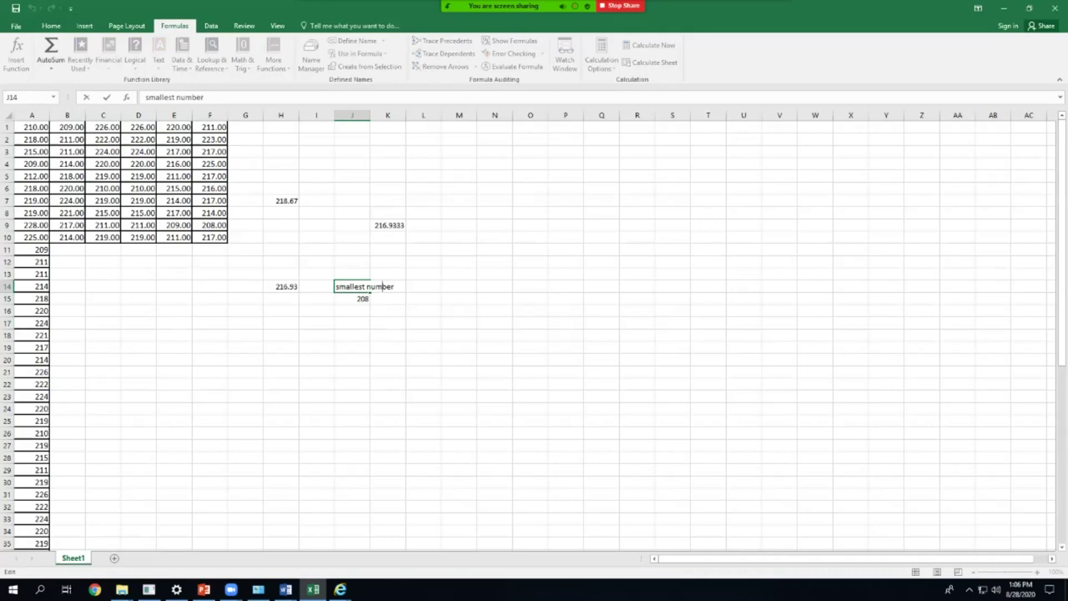
pyautogui.click(423, 298)
# - Insert the LARGE function in M15 over A1:F10 with K set to 1
pyautogui.click(459, 298)
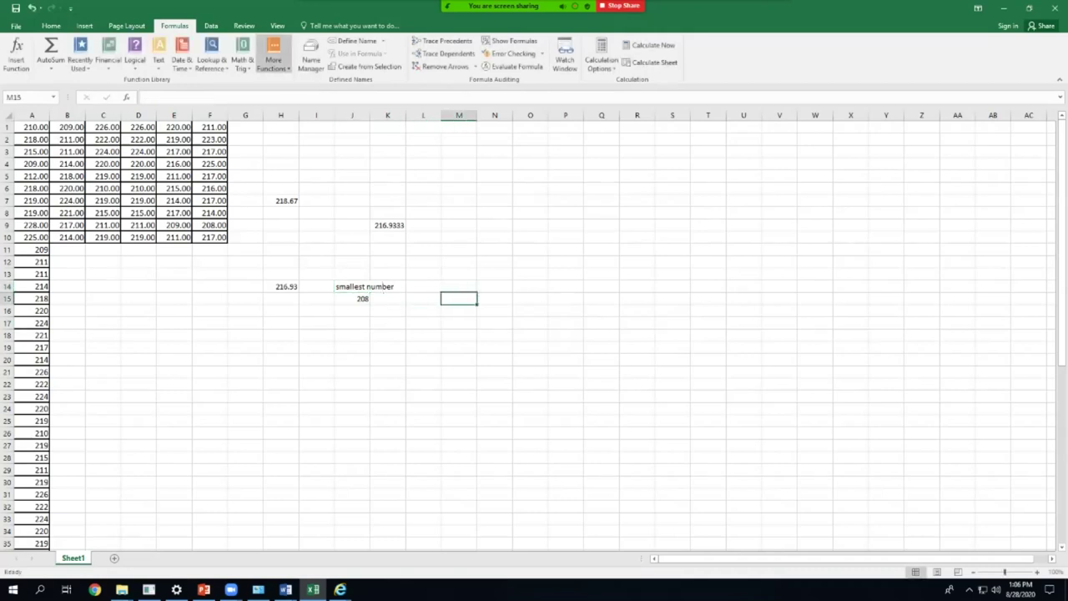
pyautogui.click(272, 59)
pyautogui.moveTo(288, 80)
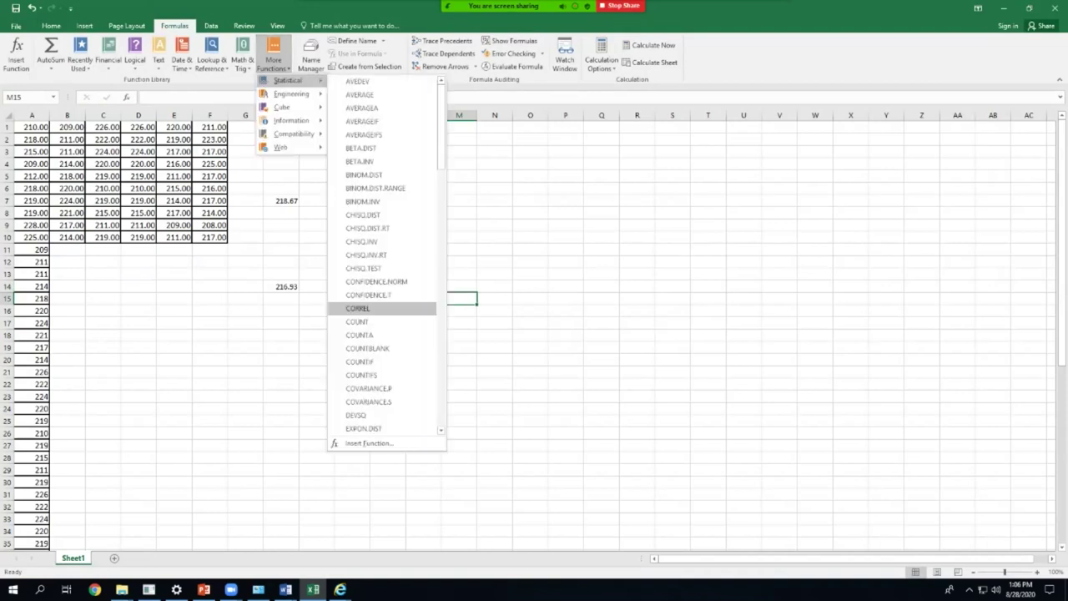
pyautogui.scroll(-10, 361, 294)
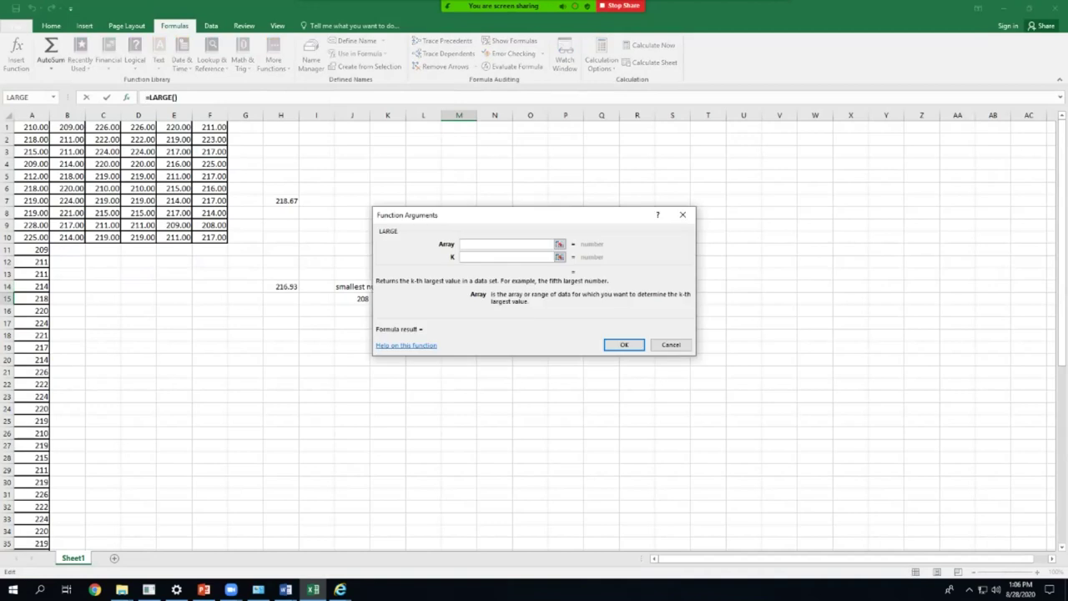
pyautogui.click(32, 127)
pyautogui.moveTo(32, 126); pyautogui.dragTo(213, 237)
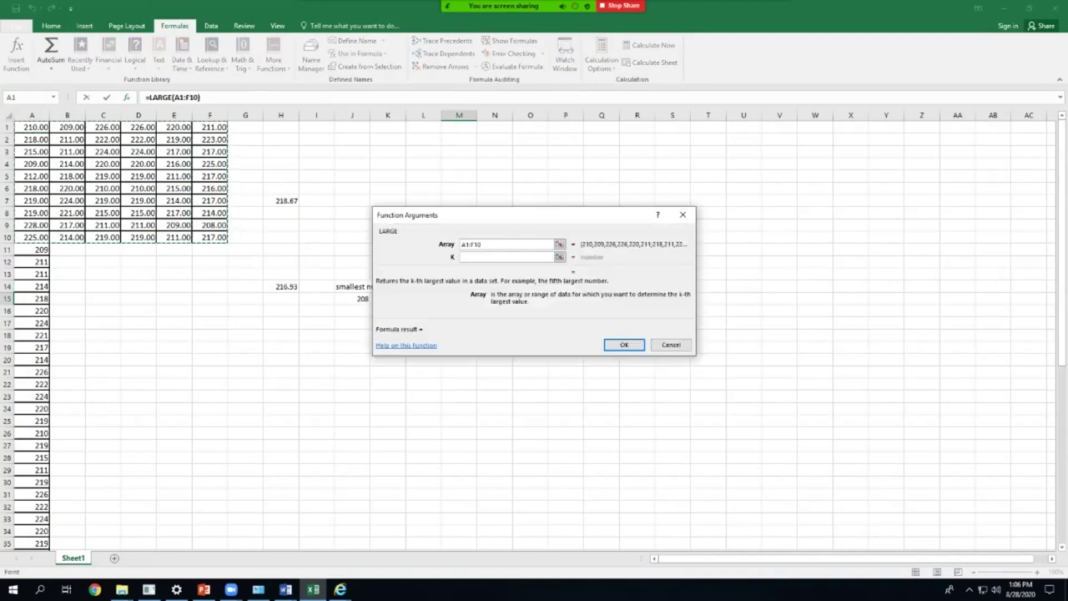
pyautogui.click(506, 257)
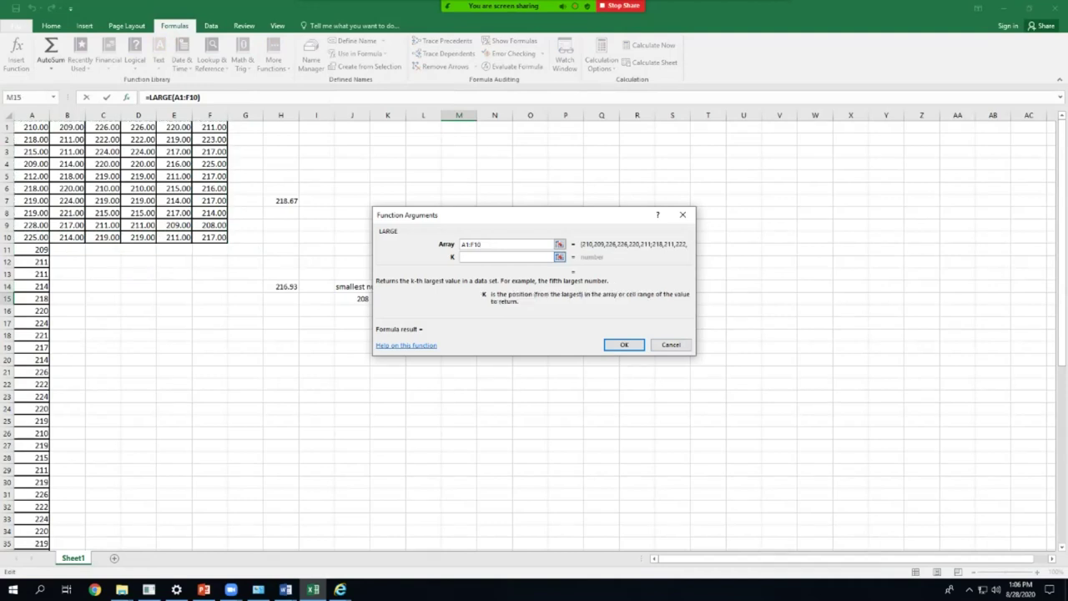
pyautogui.write('1')
pyautogui.press('Return')
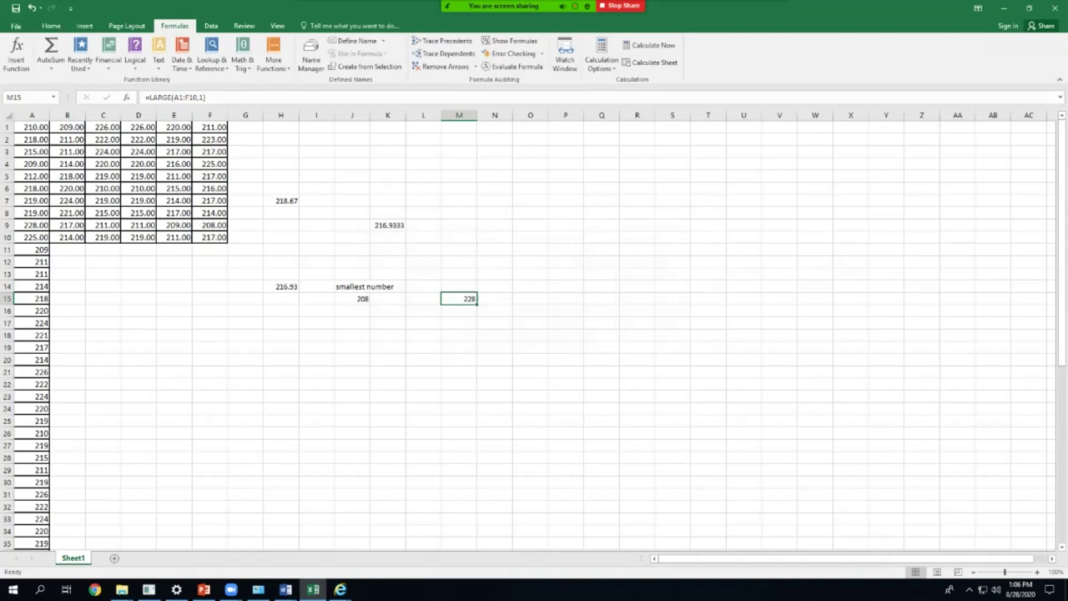
# - Label the LARGE result by entering "largest number" in M14
pyautogui.click(459, 286)
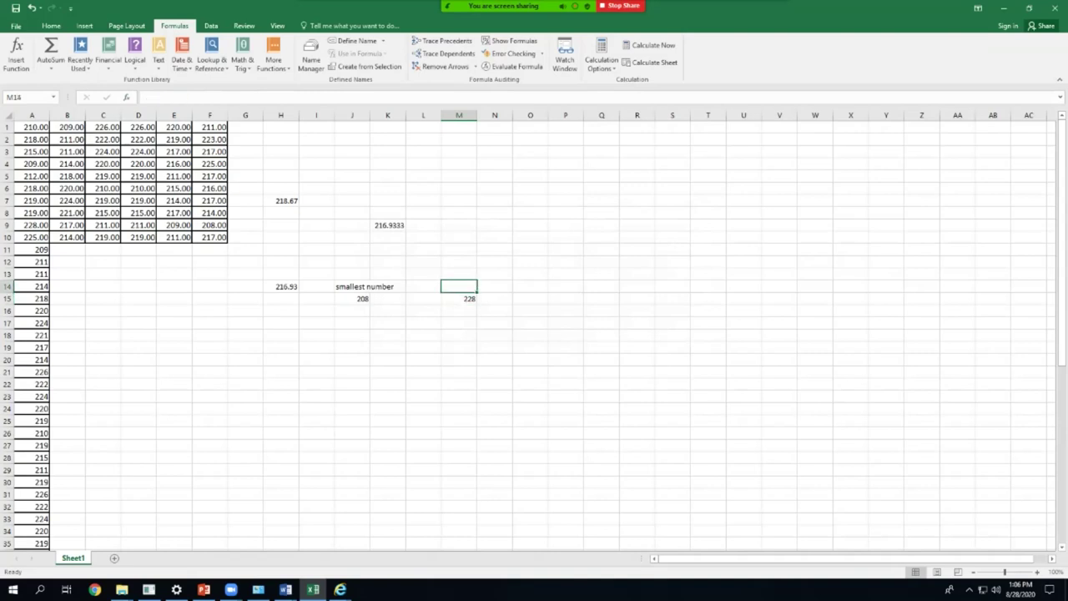
pyautogui.write('larr')
pyautogui.press('BackSpace')
pyautogui.write('gest')
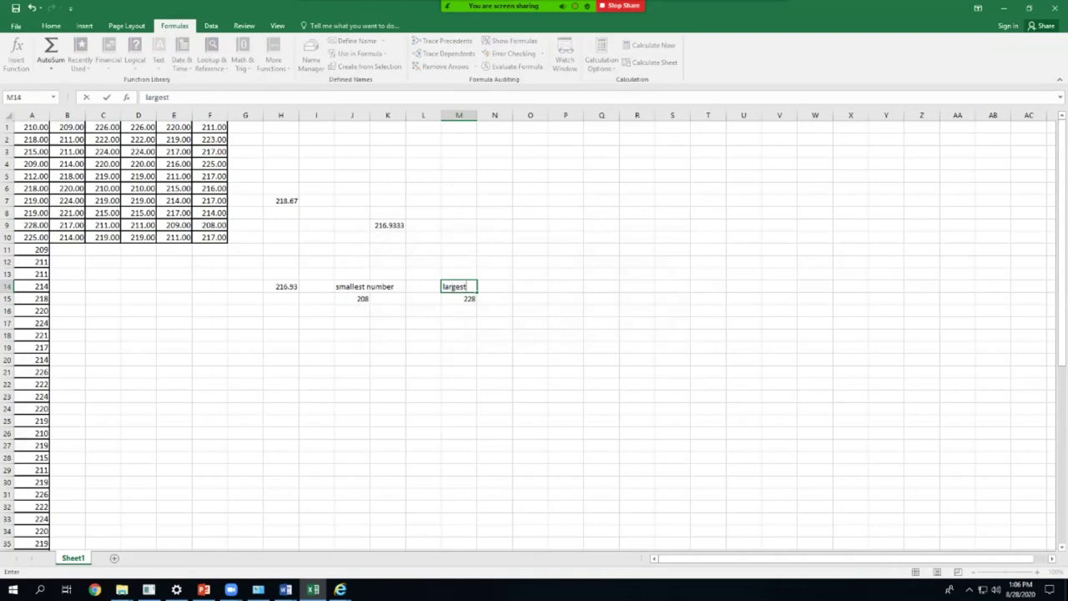
pyautogui.write(' number')
pyautogui.click(459, 335)
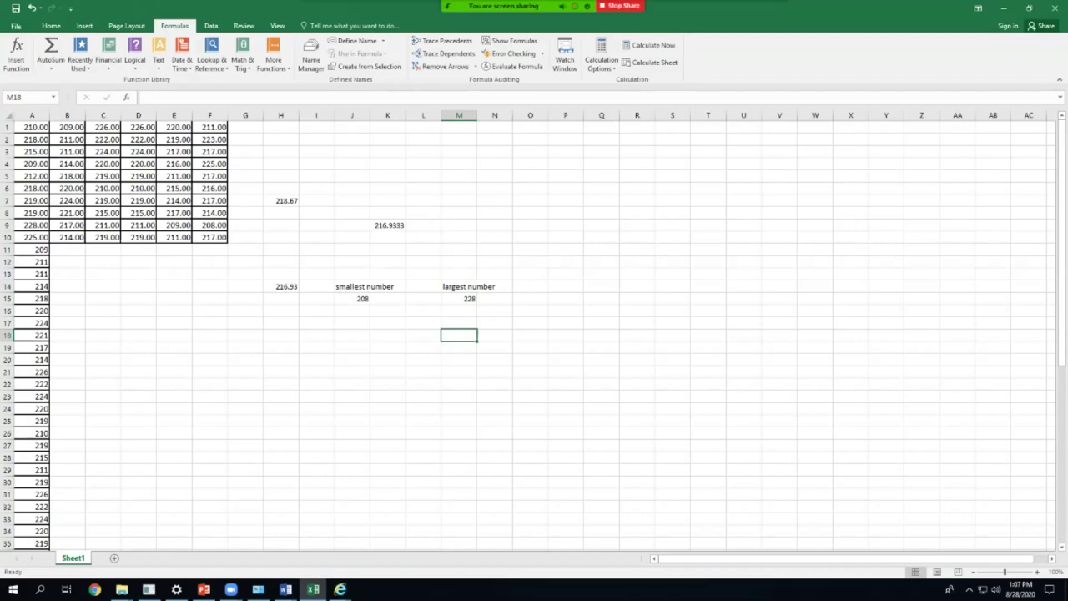
# - Enter the heading "Histogram" in Q2
pyautogui.click(601, 139)
pyautogui.write('Histogram')
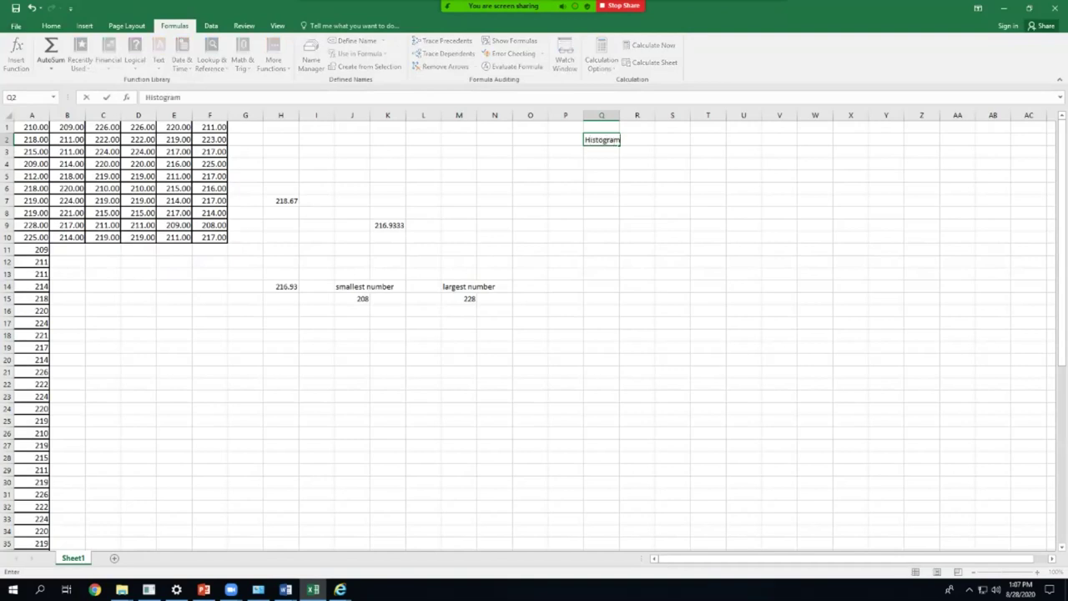
pyautogui.press('Return')
pyautogui.press('Return')
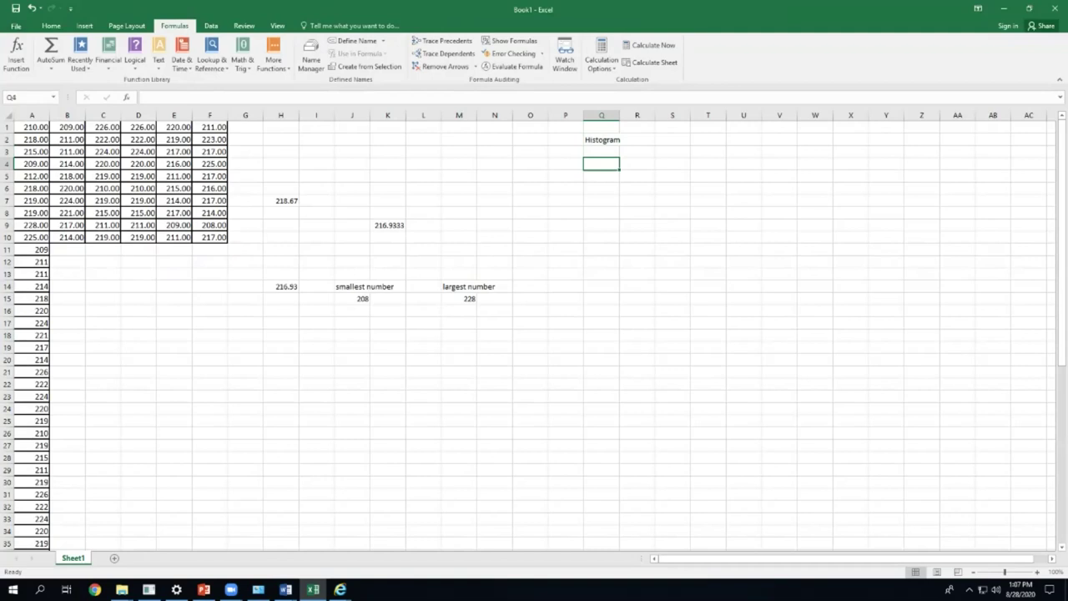
# - Enter the first three bin limits 206.5, 209.5 and 212.5 in Q4:Q6
pyautogui.write('206')
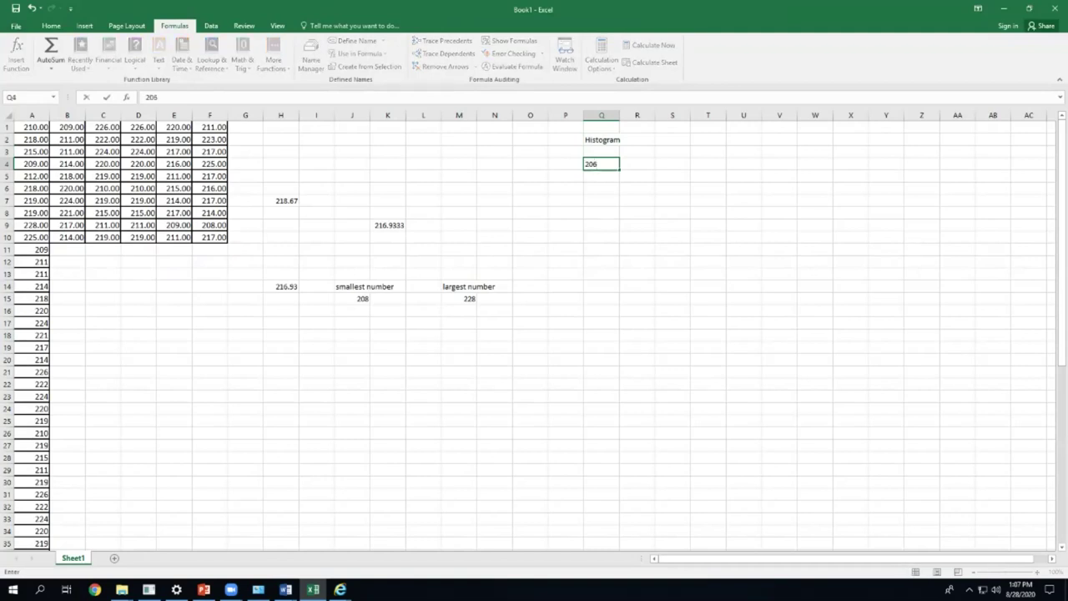
pyautogui.write('.5')
pyautogui.press('Return')
pyautogui.write('20')
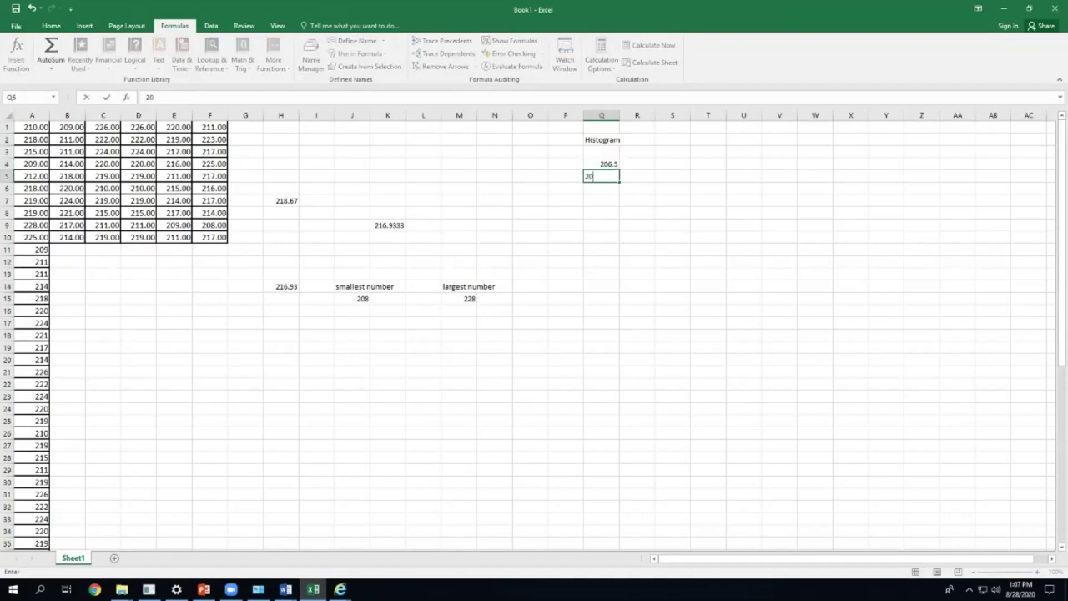
pyautogui.write('6')
pyautogui.press('BackSpace')
pyautogui.write('9.5')
pyautogui.press('Return')
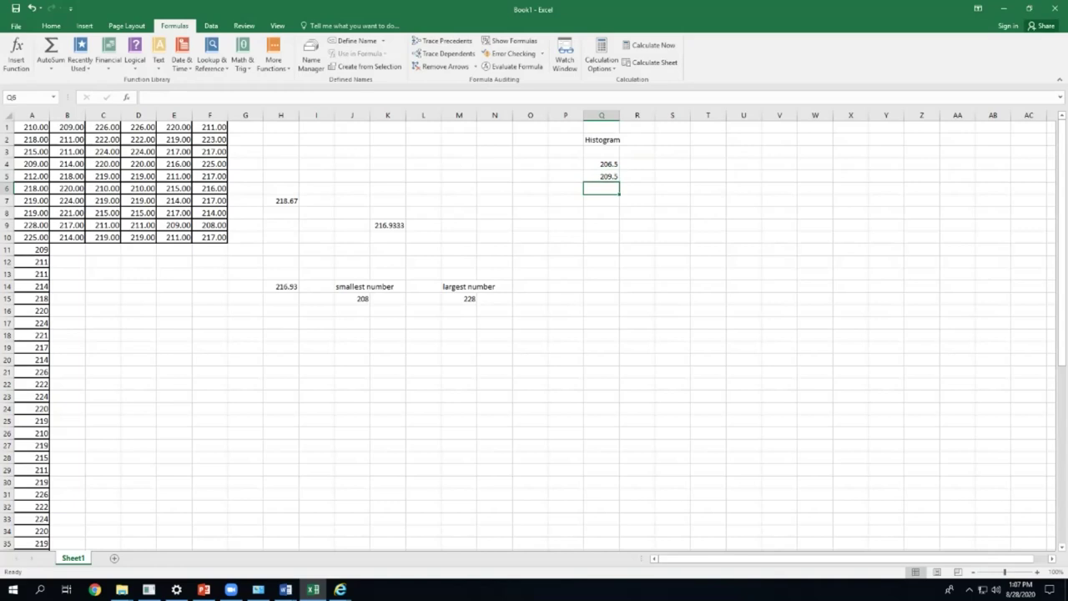
pyautogui.write('2')
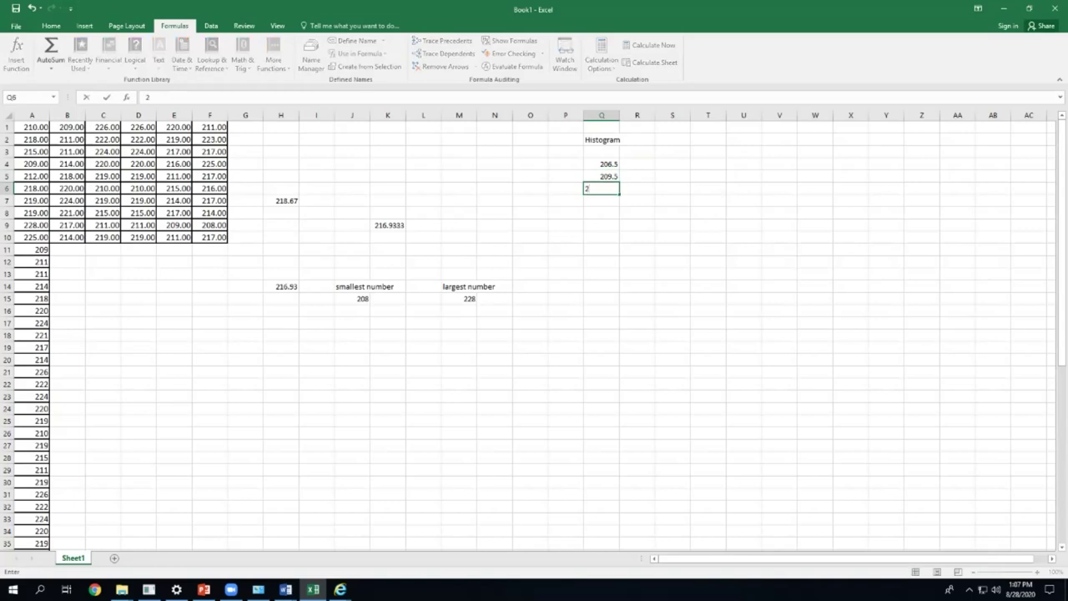
pyautogui.write('12.5')
pyautogui.press('Return')
# - Extend the bin series from Q4:Q6 down to Q12 in steps of 3, ending at 230.5
pyautogui.moveTo(601, 164); pyautogui.dragTo(601, 189)
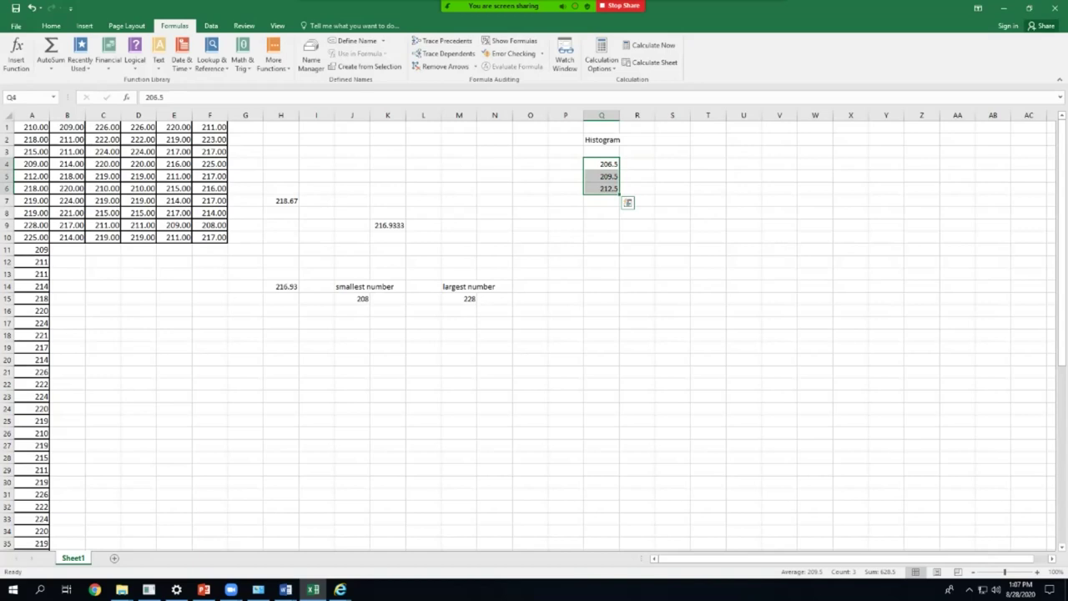
pyautogui.moveTo(619, 193); pyautogui.dragTo(618, 267)
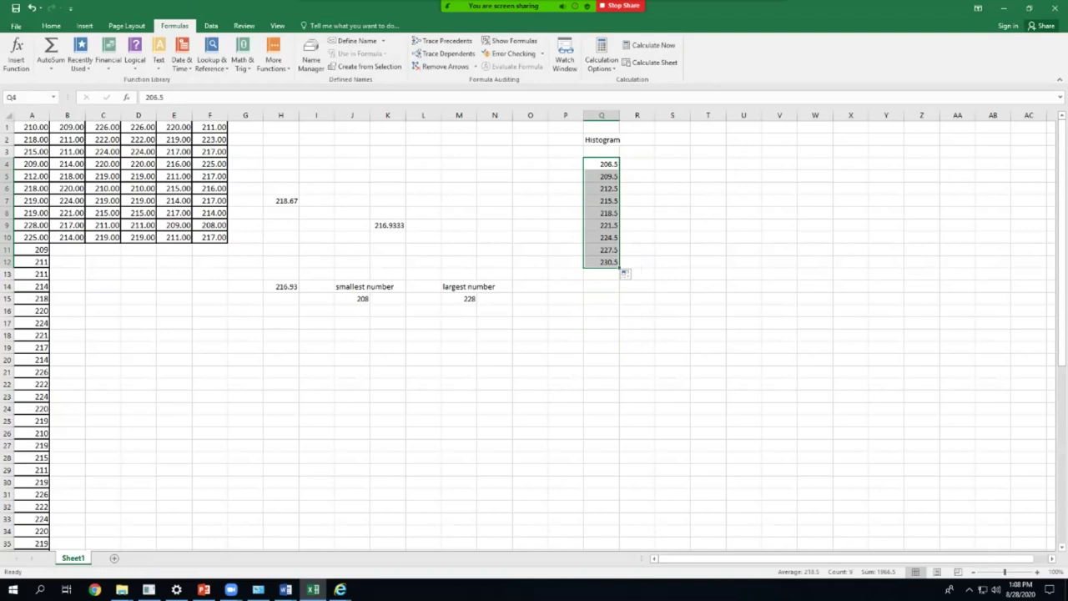
# - Look through the statistical functions for one to use in R4 beside the first bin limit
pyautogui.click(636, 163)
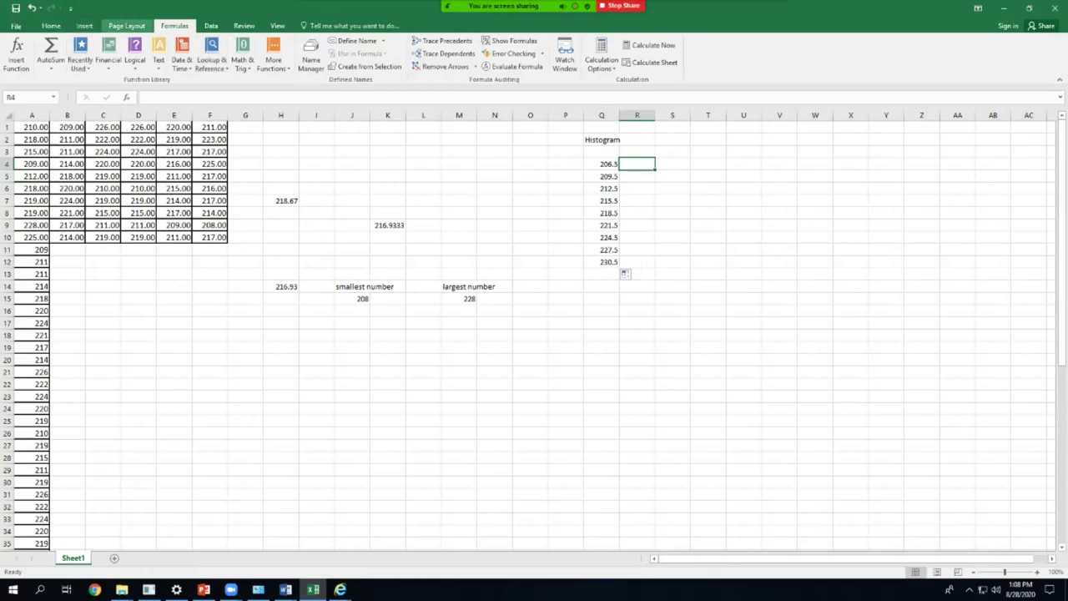
pyautogui.click(274, 56)
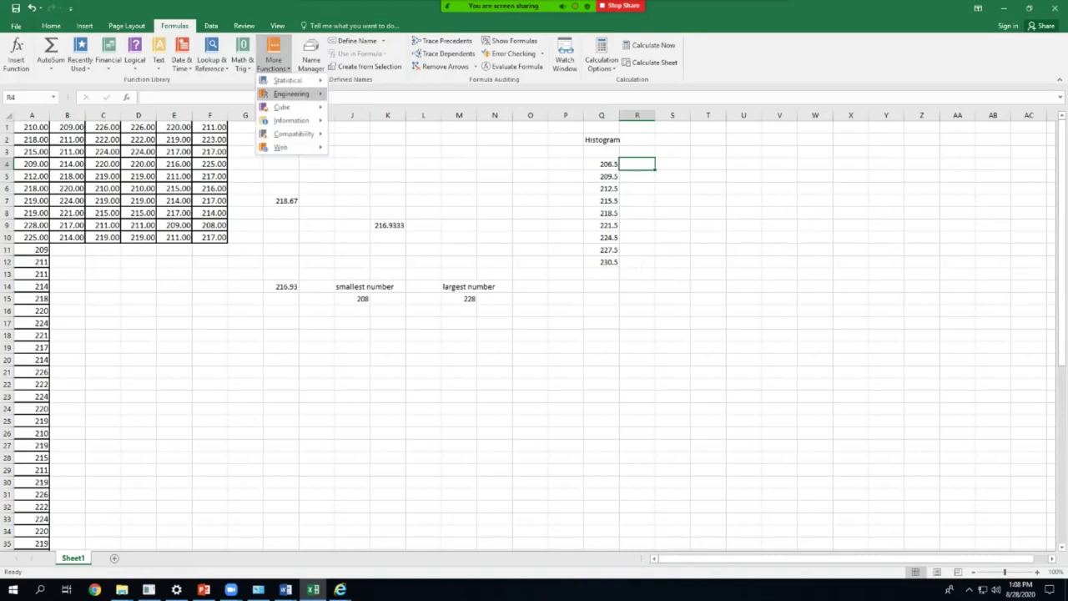
pyautogui.moveTo(287, 80)
pyautogui.scroll(-6, 382, 294)
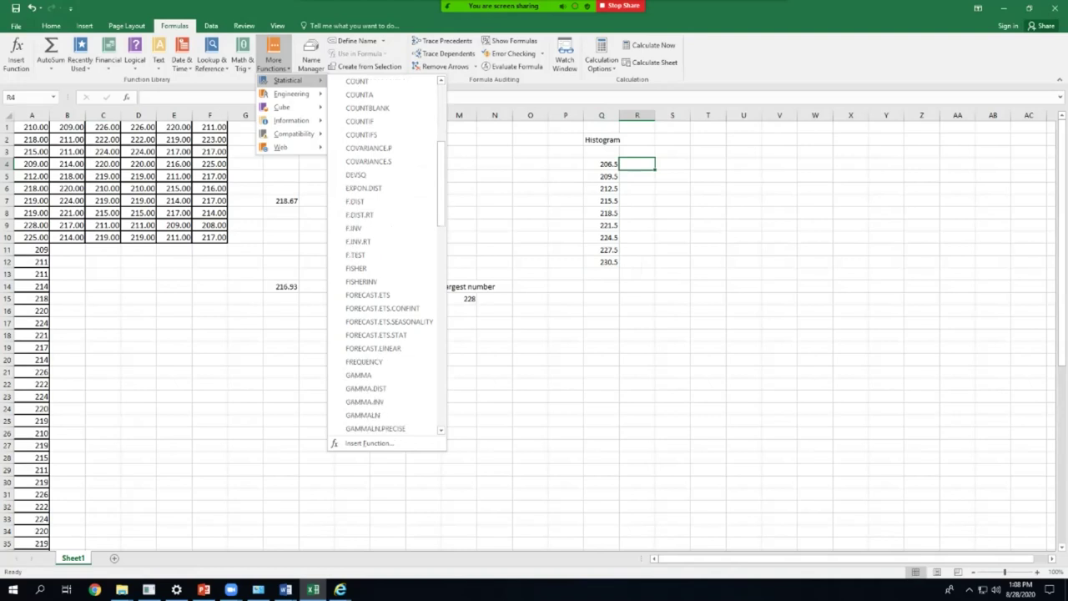
pyautogui.scroll(-3, 382, 281)
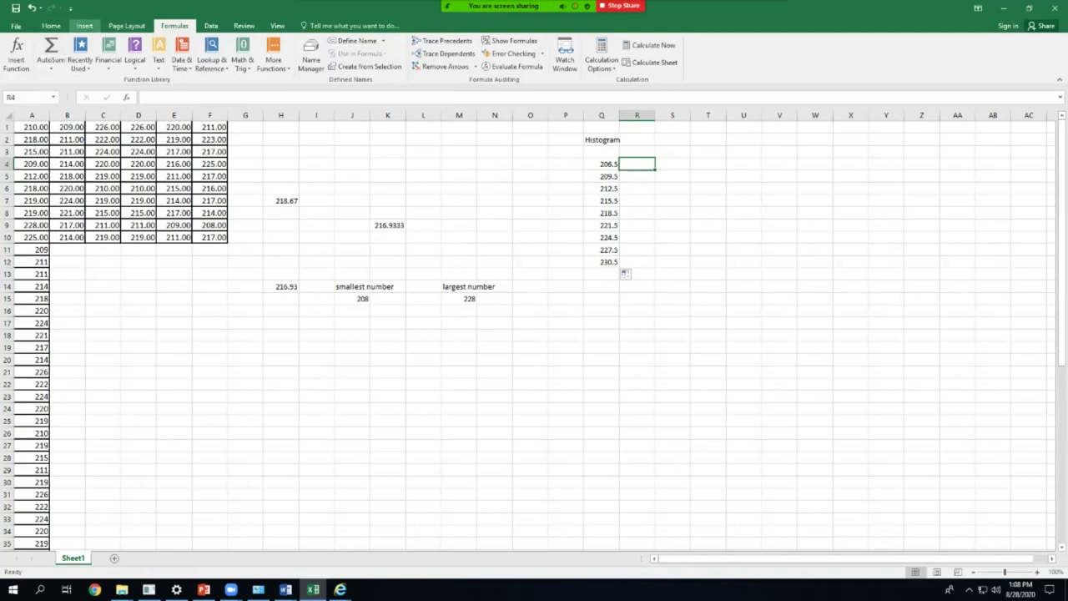
# - Select the data in A1:F10 and look through the math and statistical functions for one suited to a histogram
pyautogui.click(85, 26)
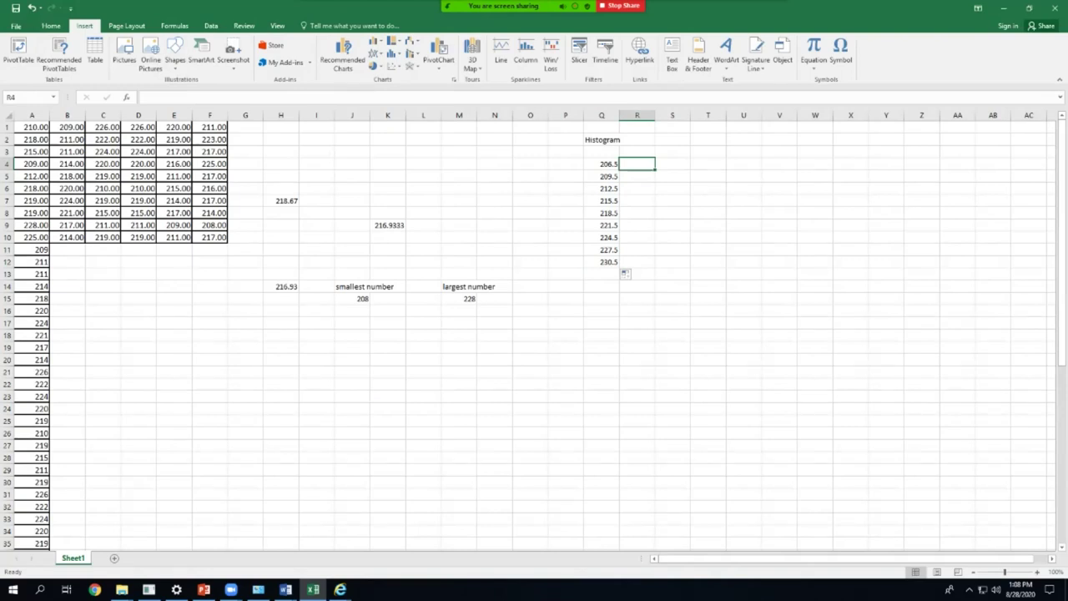
pyautogui.moveTo(32, 127); pyautogui.dragTo(209, 237)
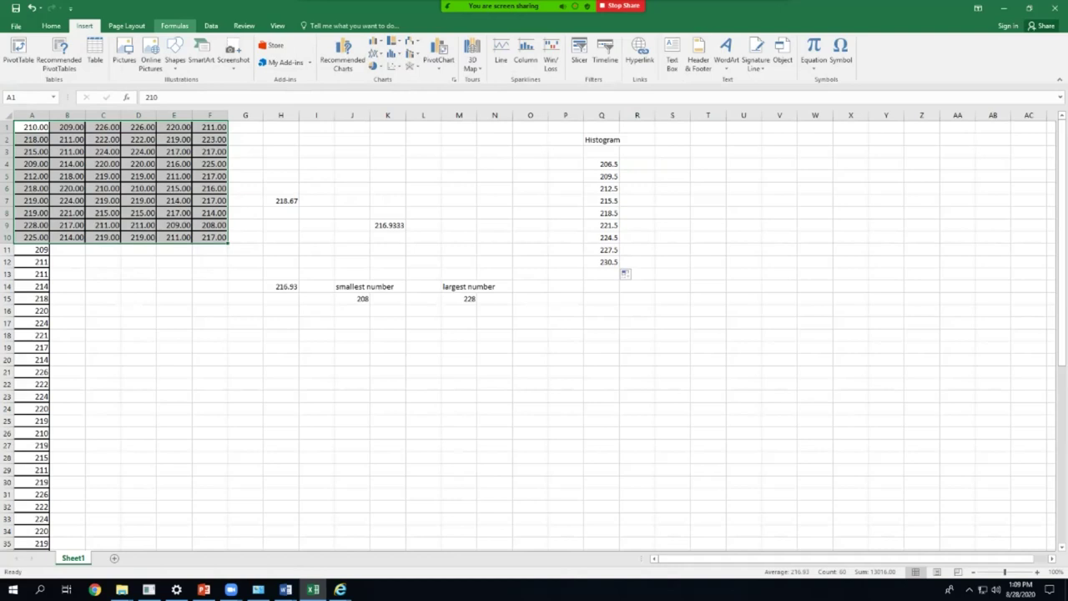
pyautogui.click(174, 26)
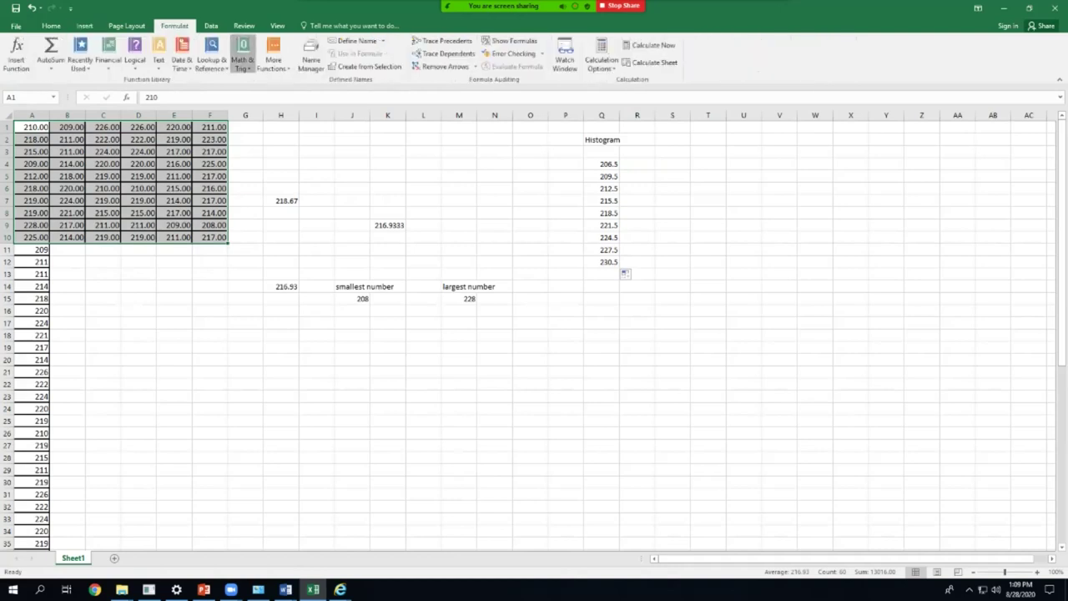
pyautogui.click(241, 58)
pyautogui.scroll(-3, 275, 250)
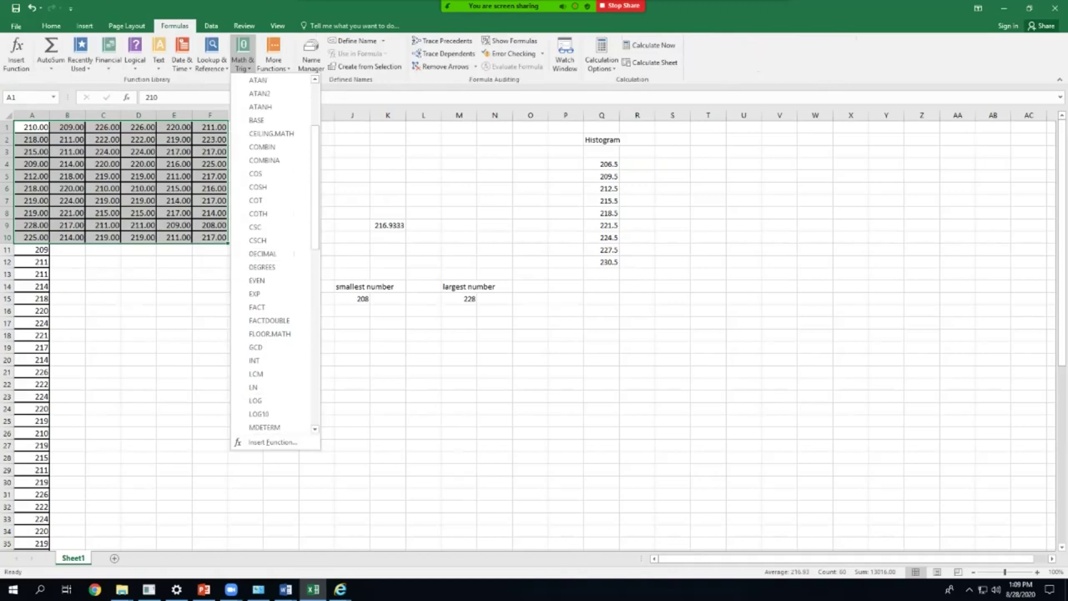
pyautogui.scroll(-1, 271, 293)
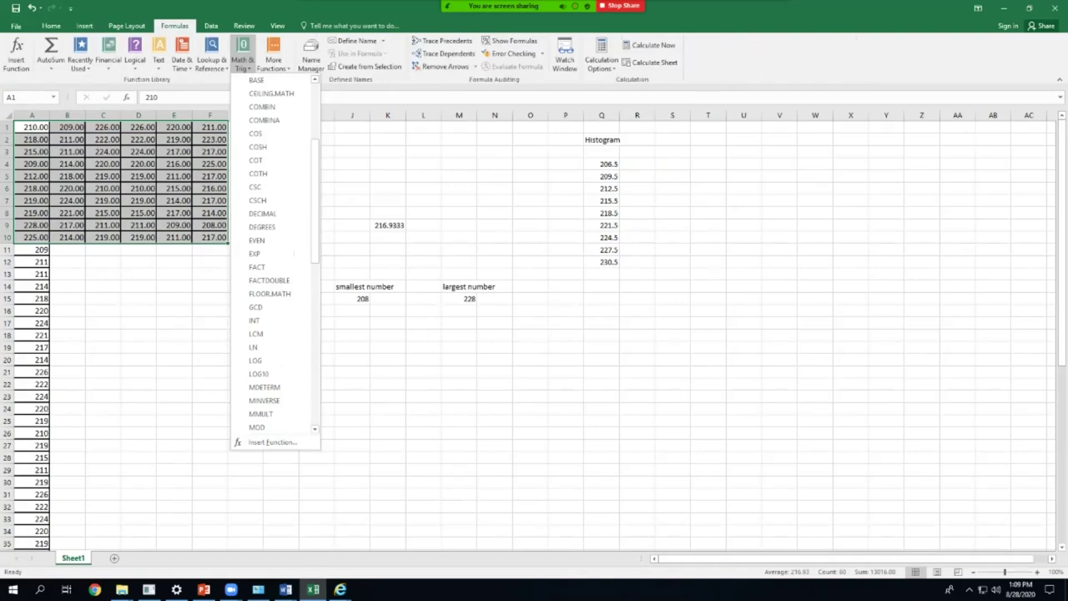
pyautogui.click(273, 60)
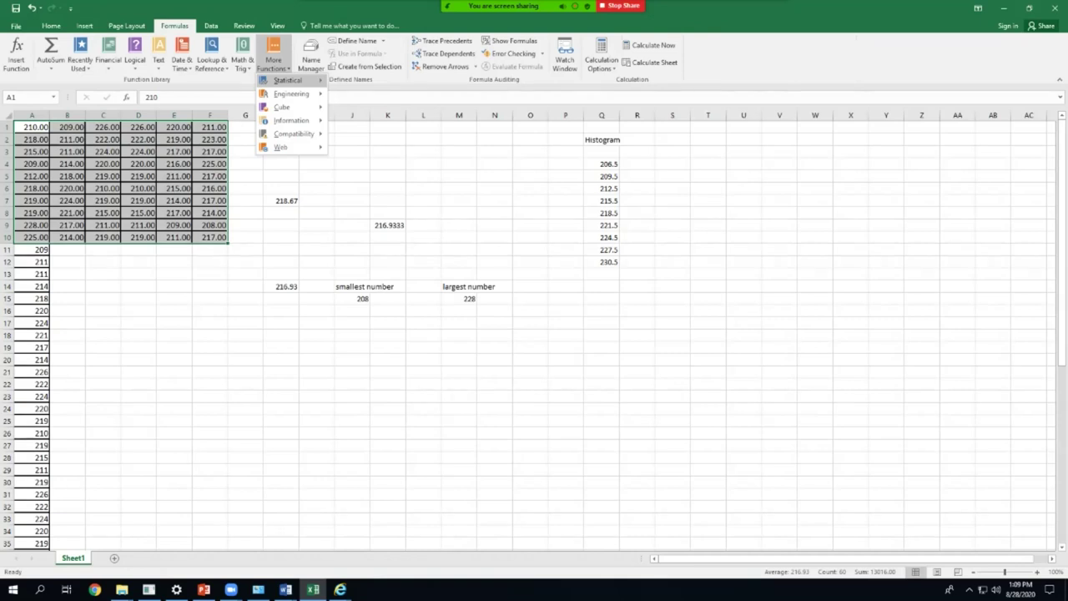
pyautogui.moveTo(291, 120)
pyautogui.moveTo(288, 80)
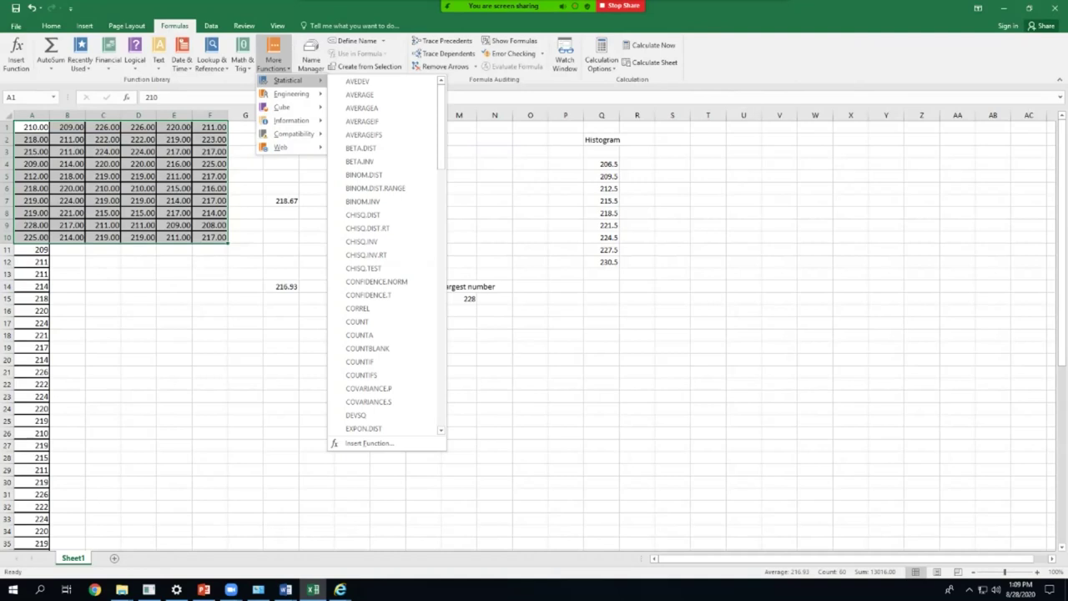
pyautogui.scroll(-2, 383, 161)
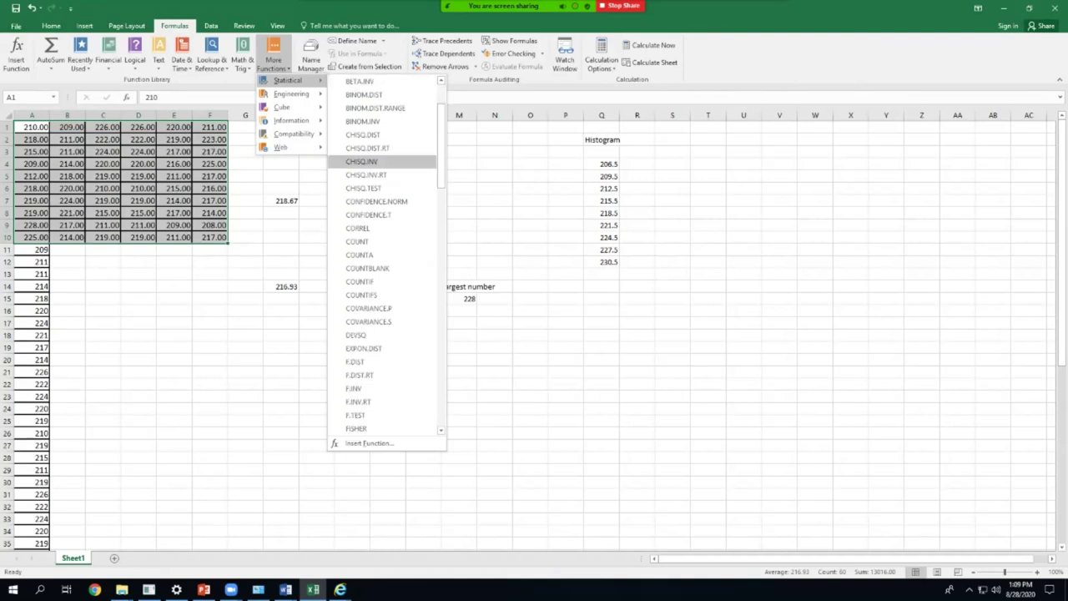
pyautogui.scroll(-8, 384, 161)
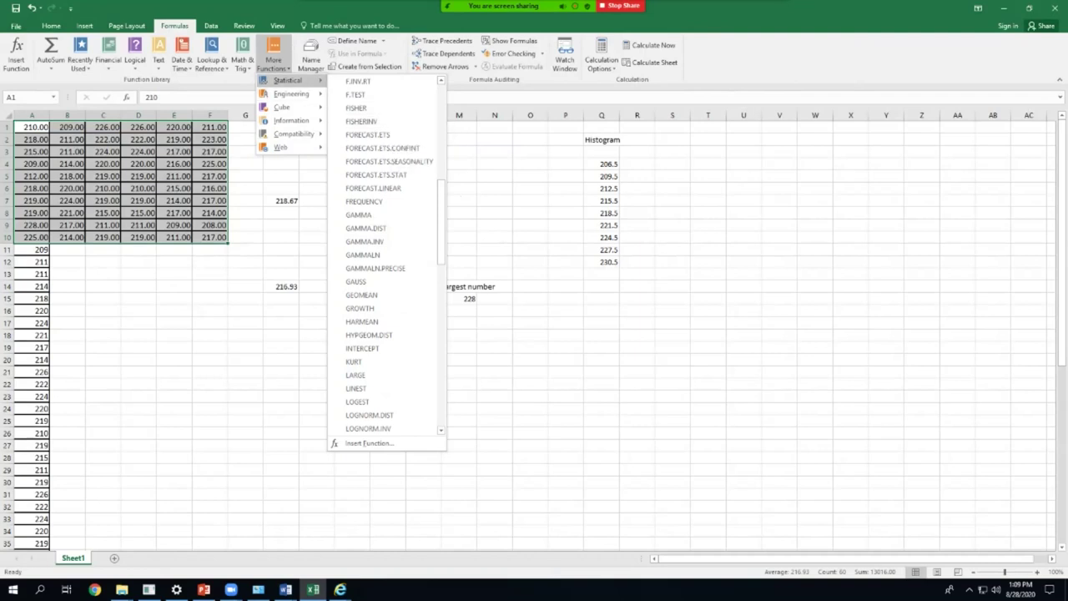
pyautogui.click(625, 273)
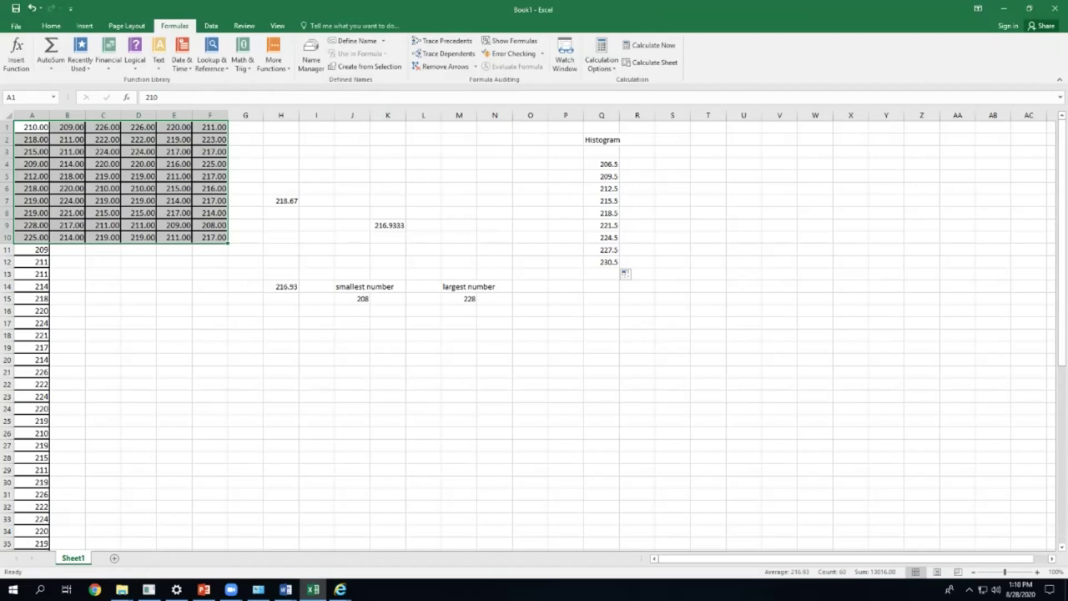
pyautogui.hotkey('alt', 'n')
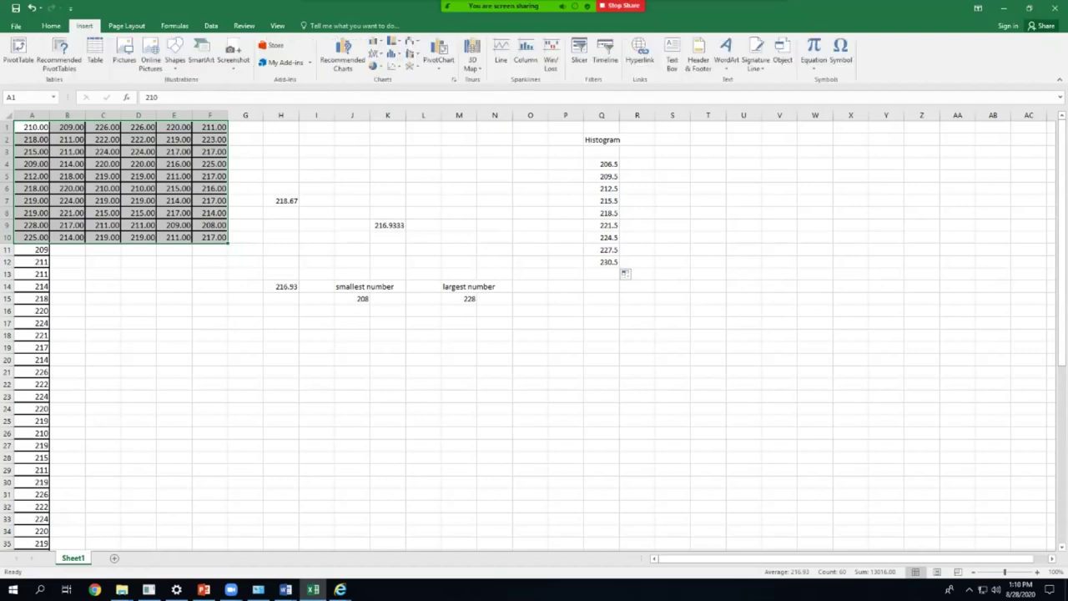
pyautogui.moveTo(32, 127); pyautogui.dragTo(221, 239)
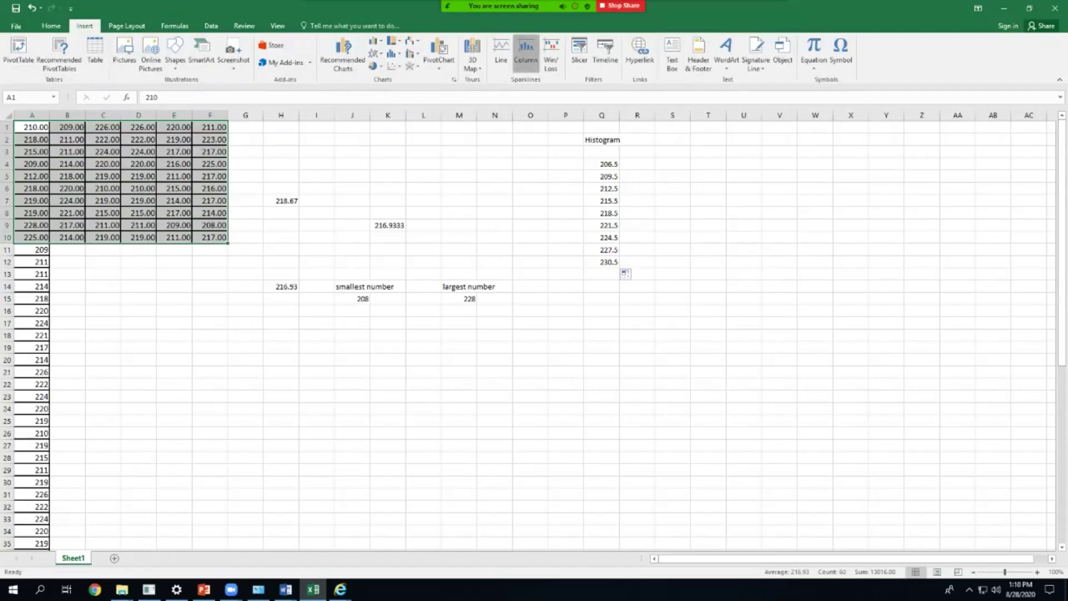
pyautogui.click(525, 55)
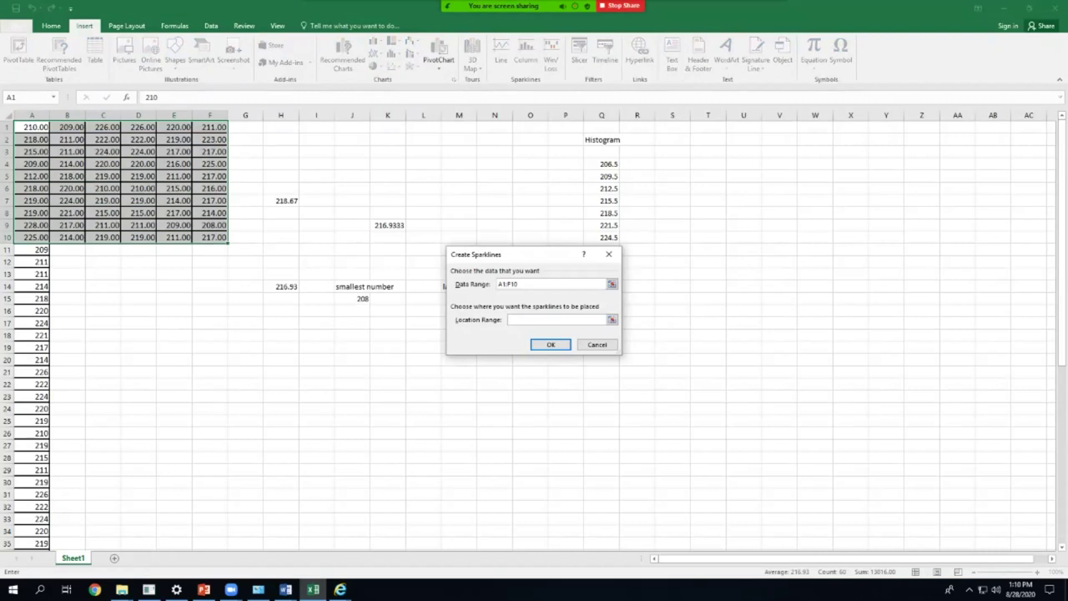
pyautogui.press('Tab')
pyautogui.press('Return')
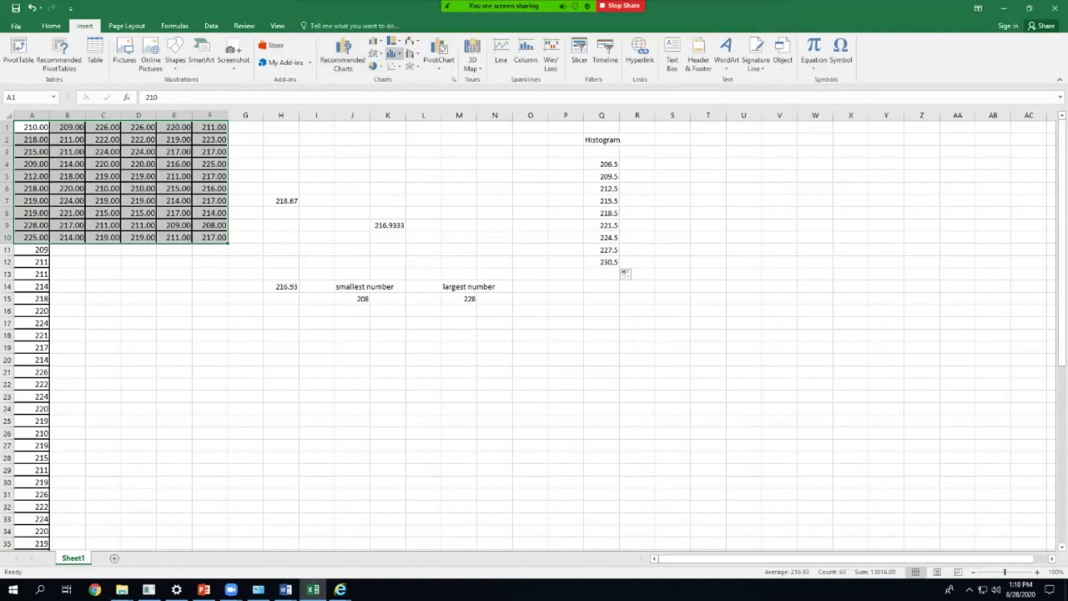
# - Insert a histogram chart of the data in A1:F10 and check its source data
pyautogui.click(392, 54)
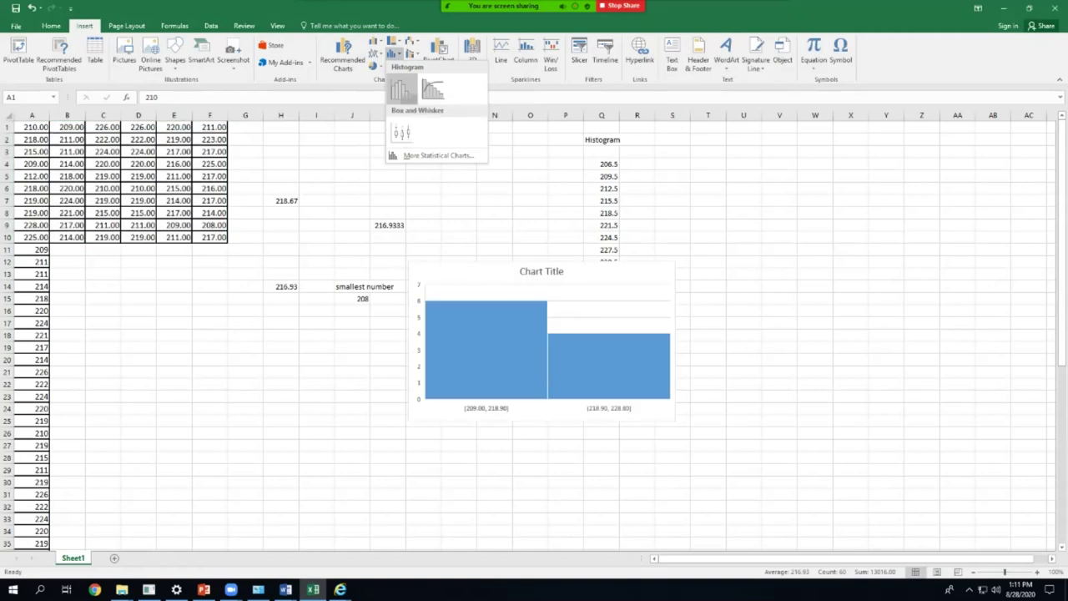
pyautogui.click(401, 88)
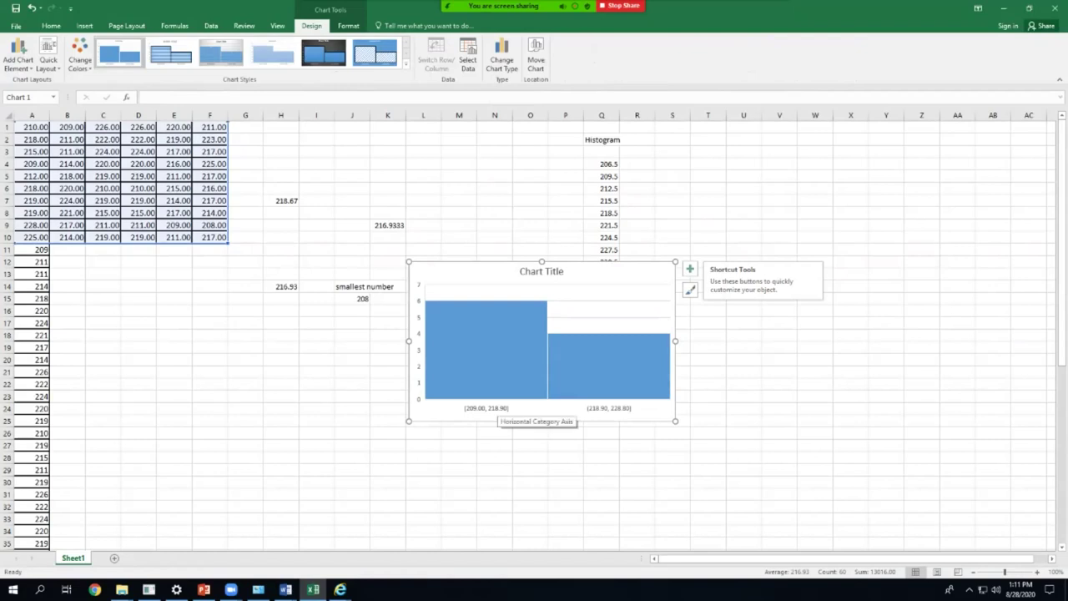
pyautogui.click(467, 59)
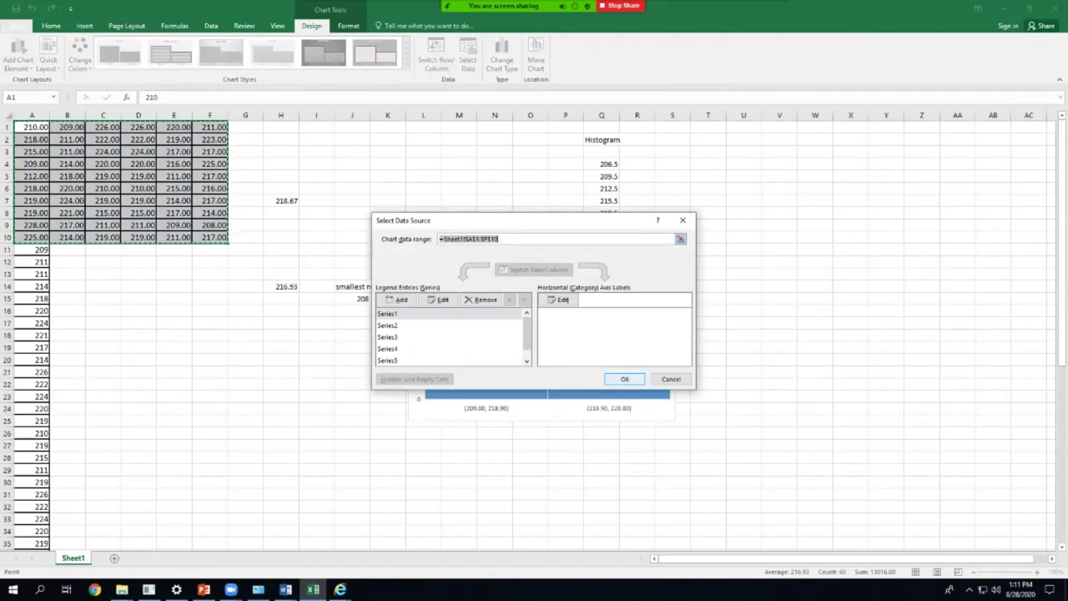
pyautogui.click(624, 379)
pyautogui.click(623, 379)
# - Try to use the bin limit cells Q4:Q14 as the histogram's chart data range
pyautogui.rightClick(602, 163)
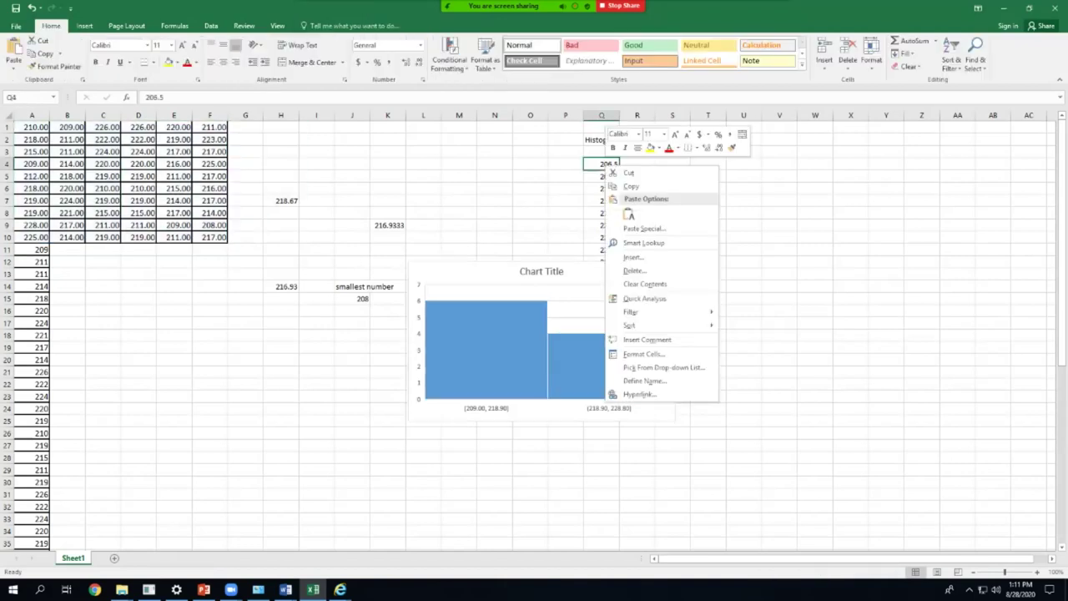
pyautogui.press('Escape')
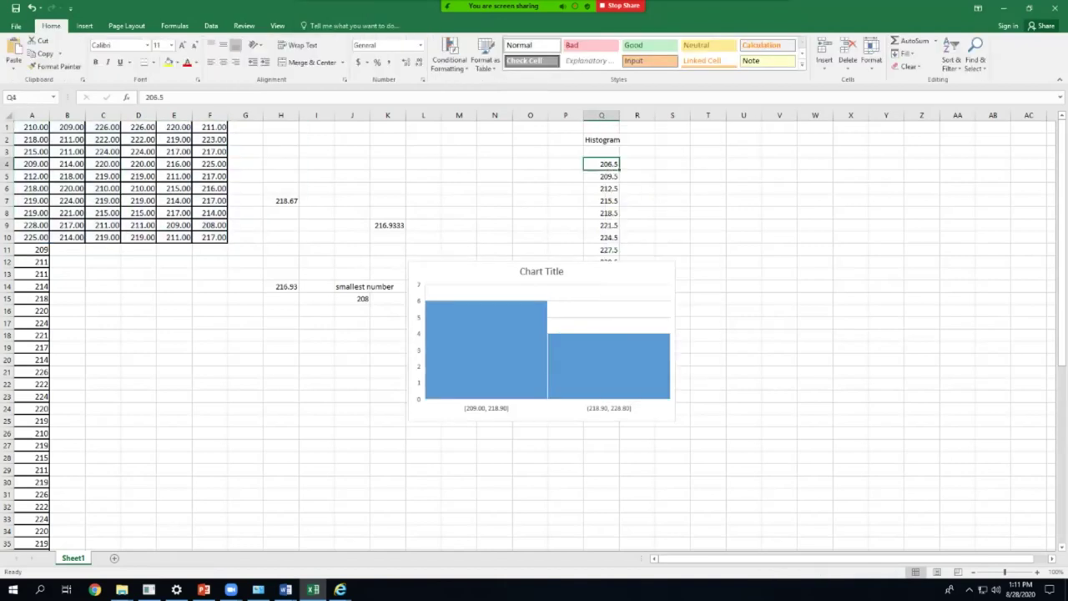
pyautogui.click(495, 408)
pyautogui.rightClick(495, 408)
pyautogui.press('Escape')
pyautogui.rightClick(482, 365)
pyautogui.press('Escape')
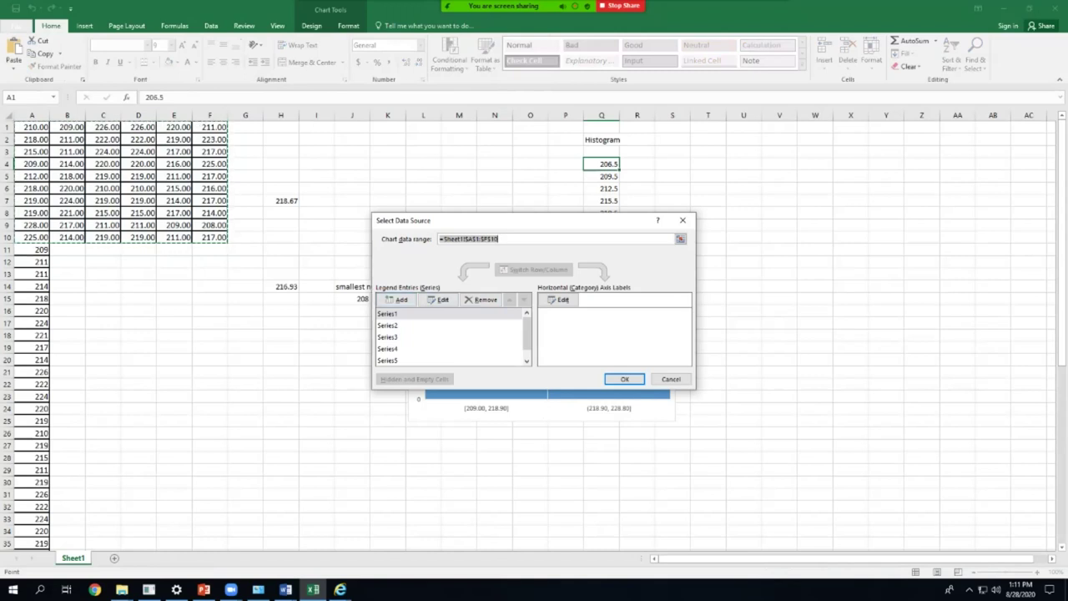
pyautogui.press('Return')
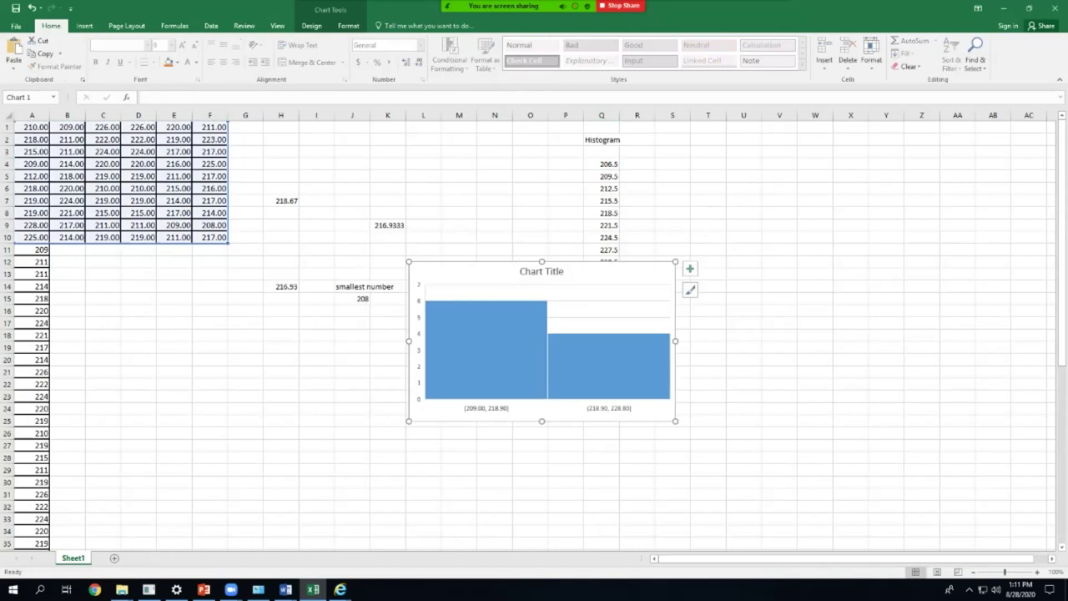
pyautogui.rightClick(500, 408)
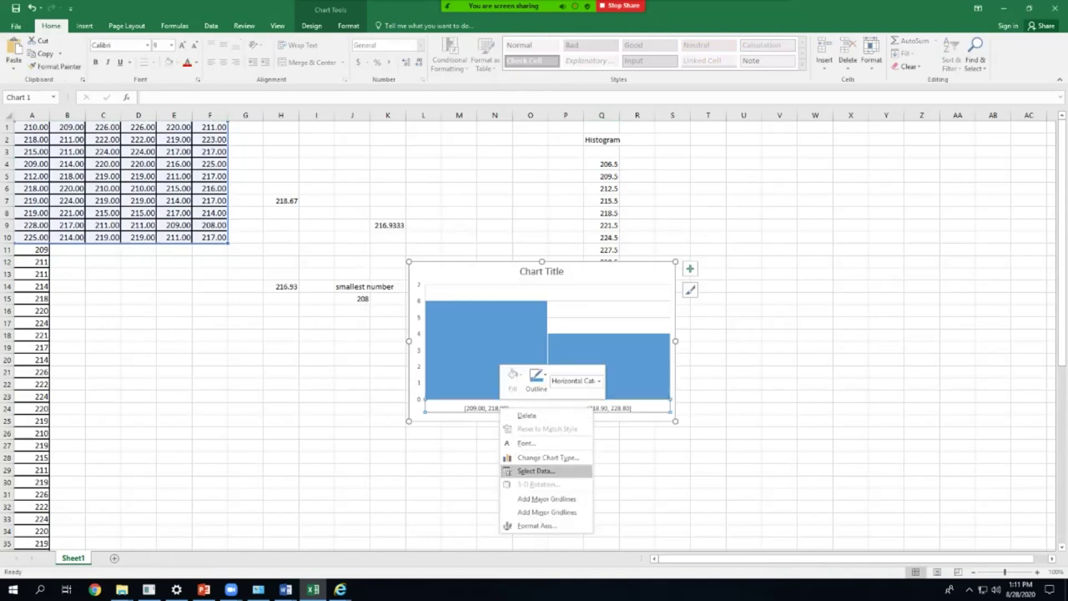
pyautogui.press('Escape')
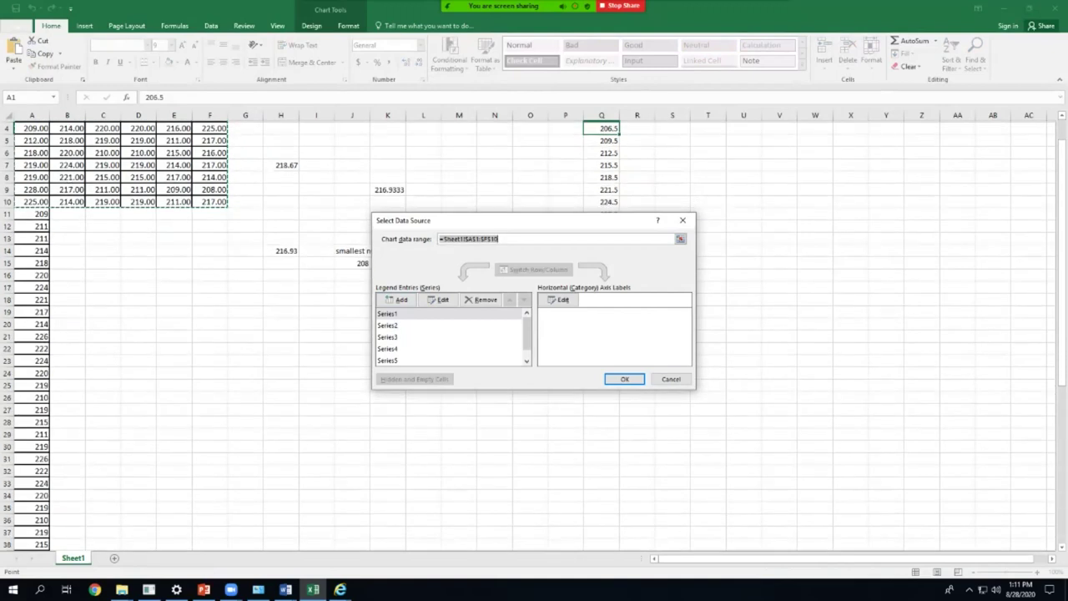
pyautogui.moveTo(600, 164); pyautogui.dragTo(600, 286)
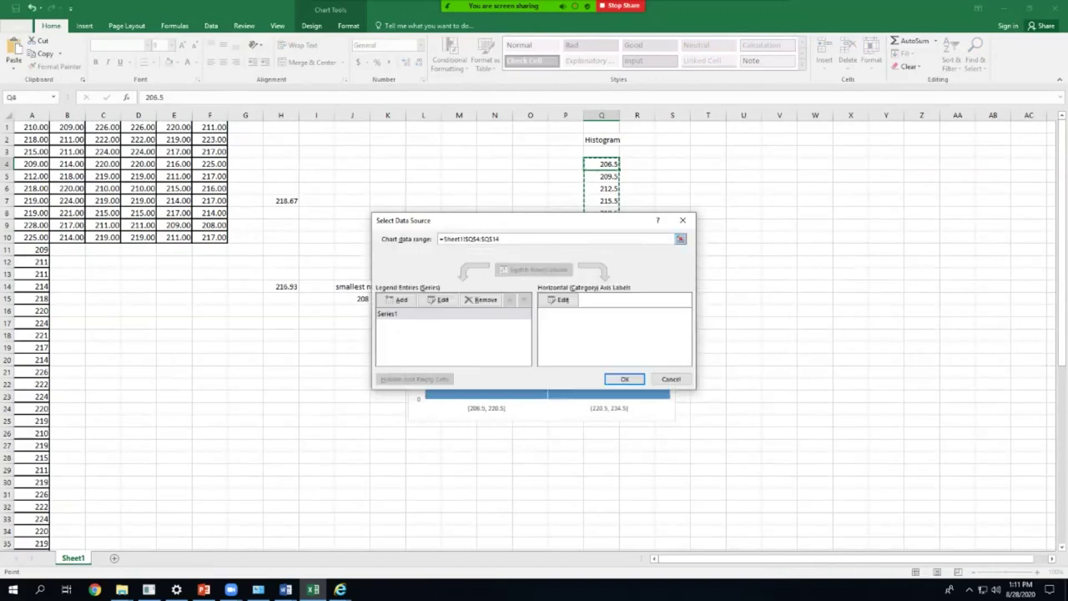
pyautogui.moveTo(500, 222); pyautogui.dragTo(229, 395)
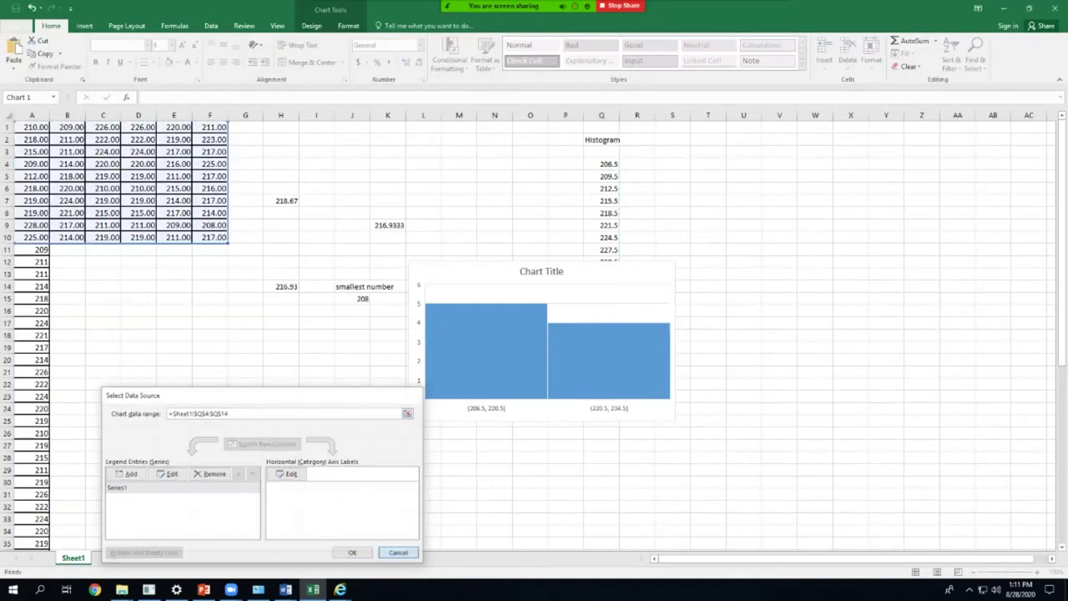
pyautogui.press('Escape')
# - Move the histogram chart into the empty area below the smallest and largest number cells
pyautogui.moveTo(500, 351); pyautogui.dragTo(412, 452)
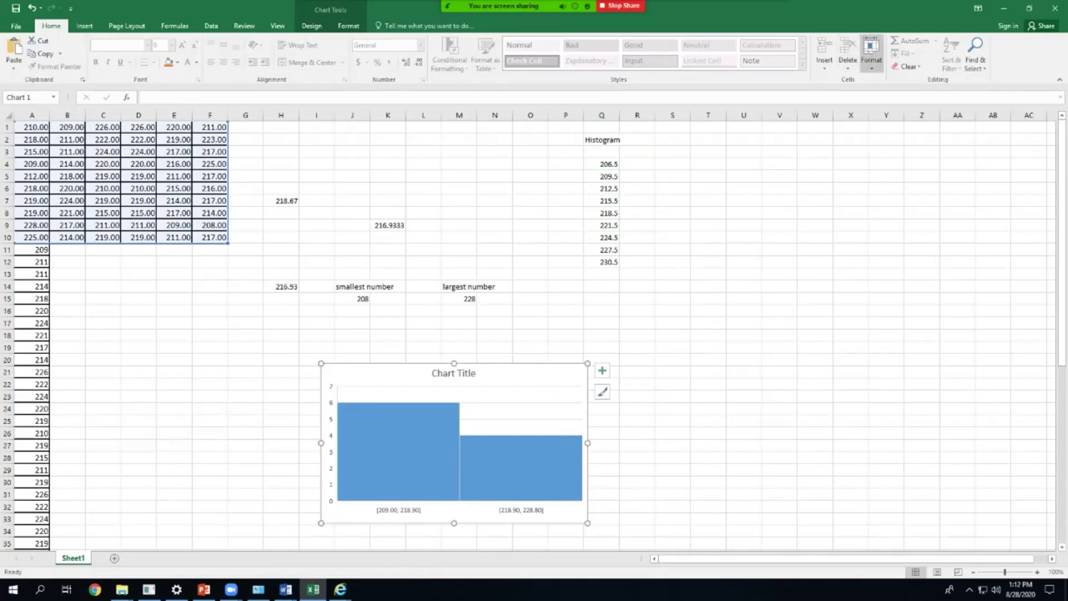
pyautogui.click(871, 57)
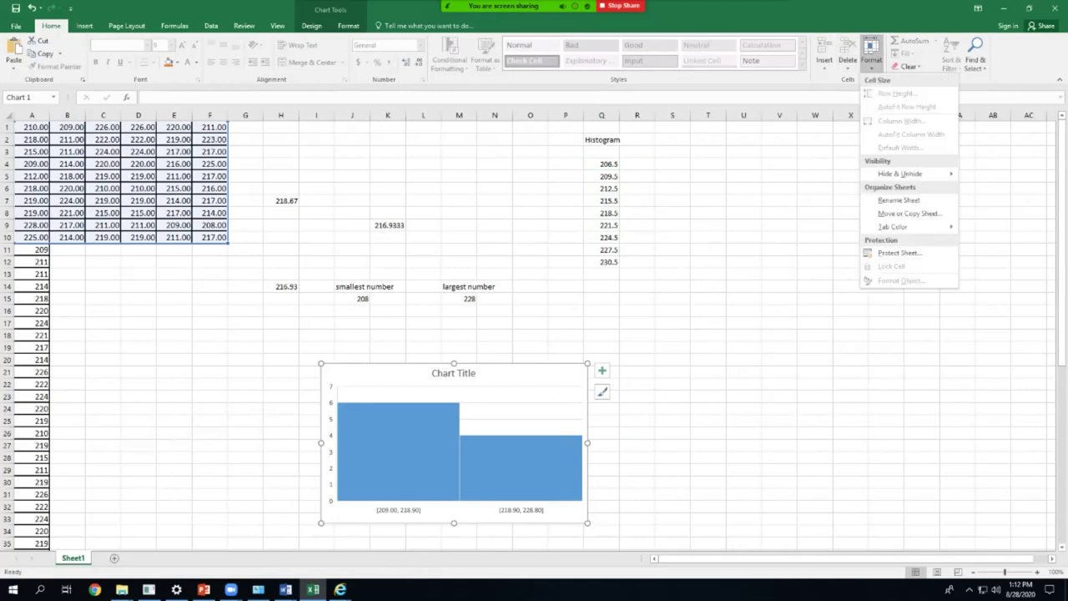
pyautogui.press('Escape')
# - Show the formatting options of the histogram's horizontal category axis and set the bin width to 3
pyautogui.moveTo(600, 164); pyautogui.dragTo(600, 262)
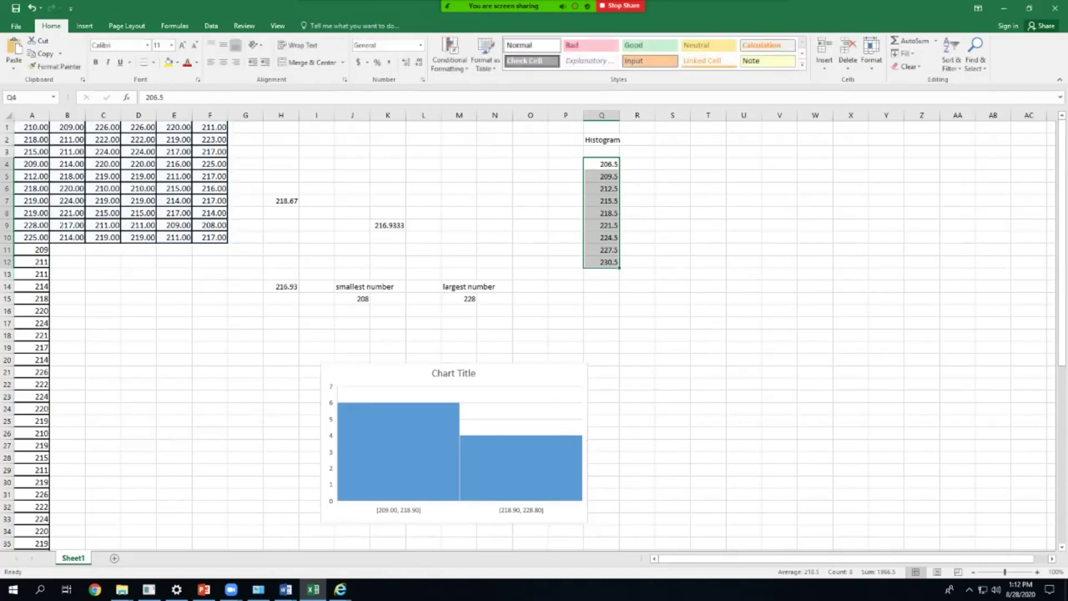
pyautogui.rightClick(408, 488)
pyautogui.press('Escape')
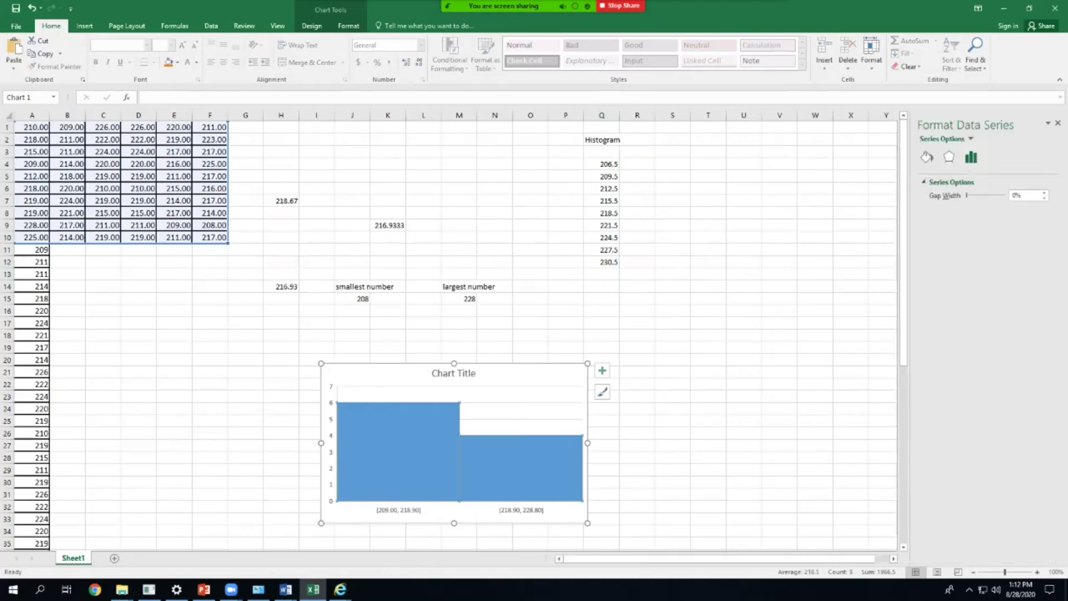
pyautogui.click(946, 138)
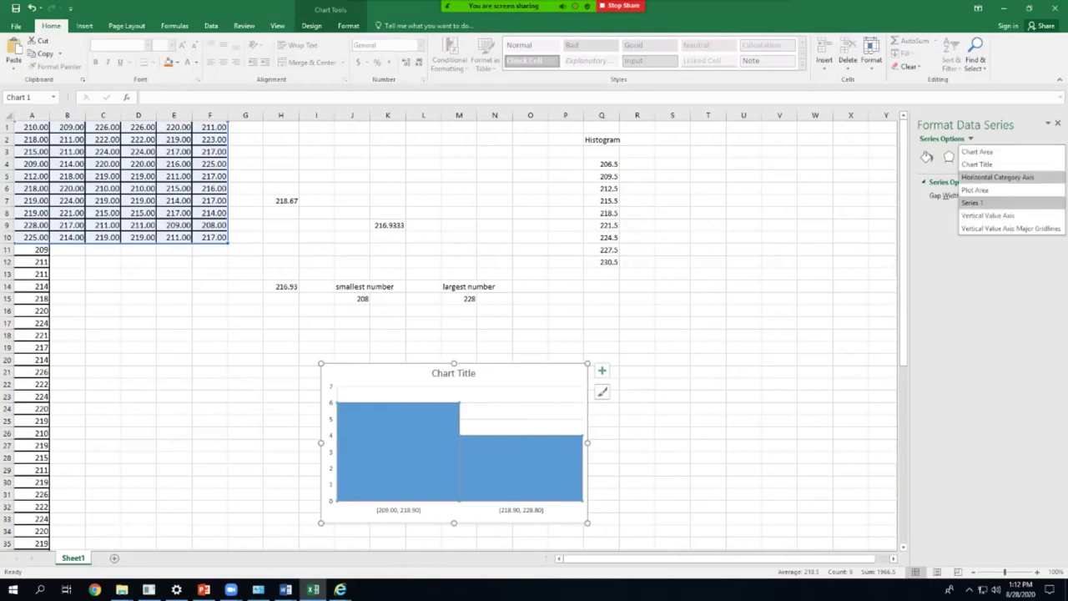
pyautogui.click(996, 177)
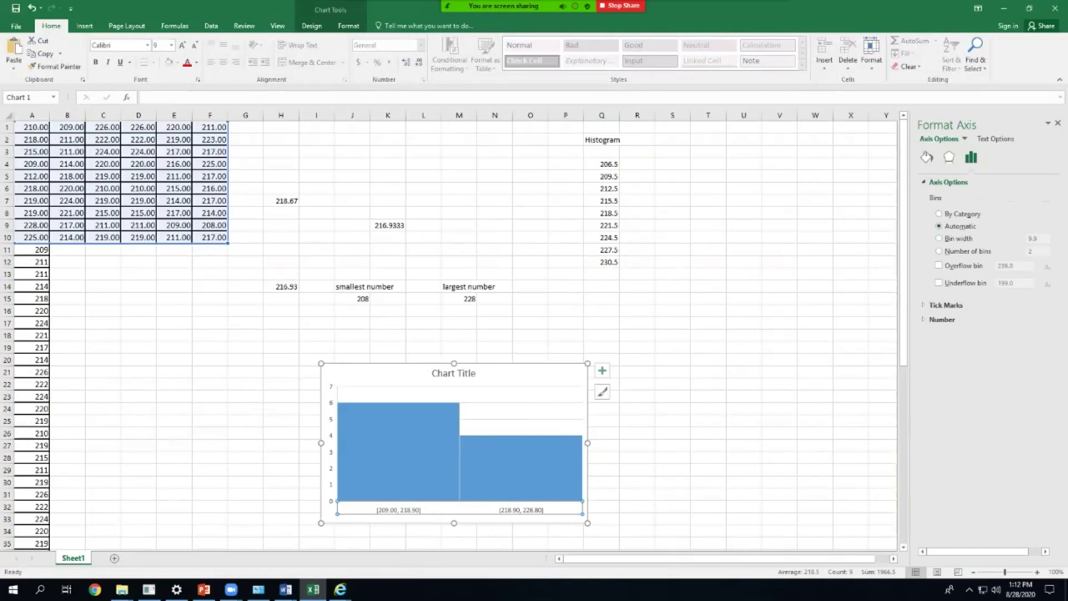
pyautogui.click(1037, 239)
pyautogui.write('3')
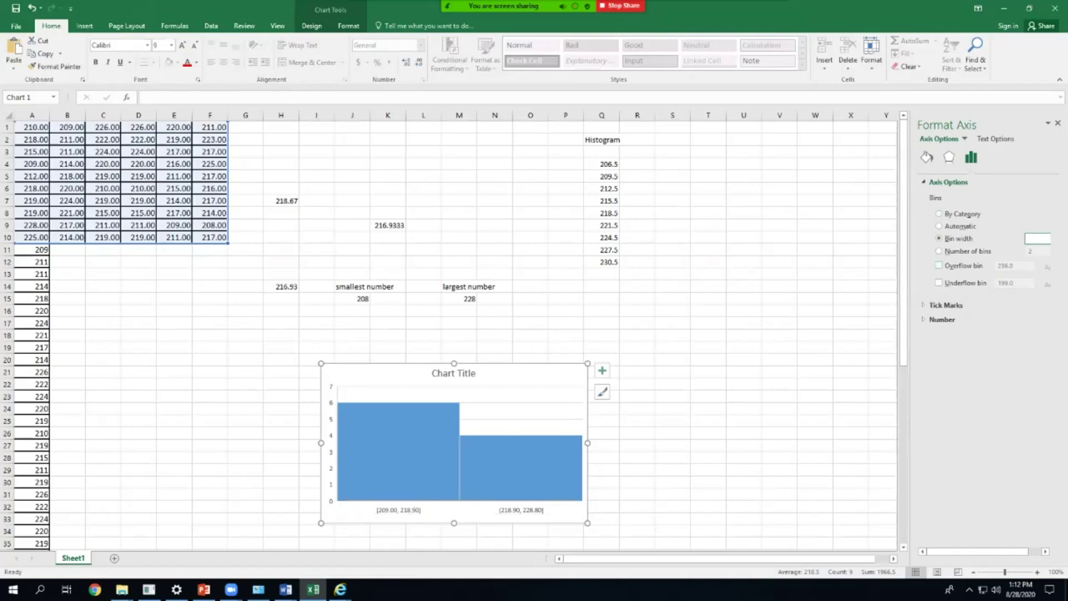
pyautogui.press('Return')
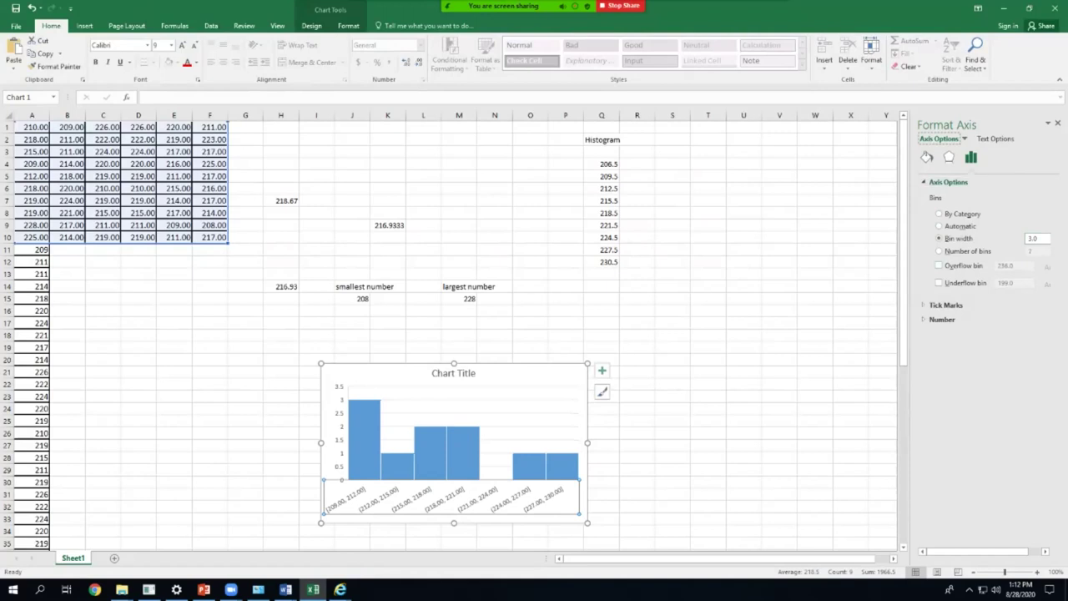
# - Set the histogram's bin width to 1
pyautogui.click(1037, 238)
pyautogui.write('5')
pyautogui.press('Return')
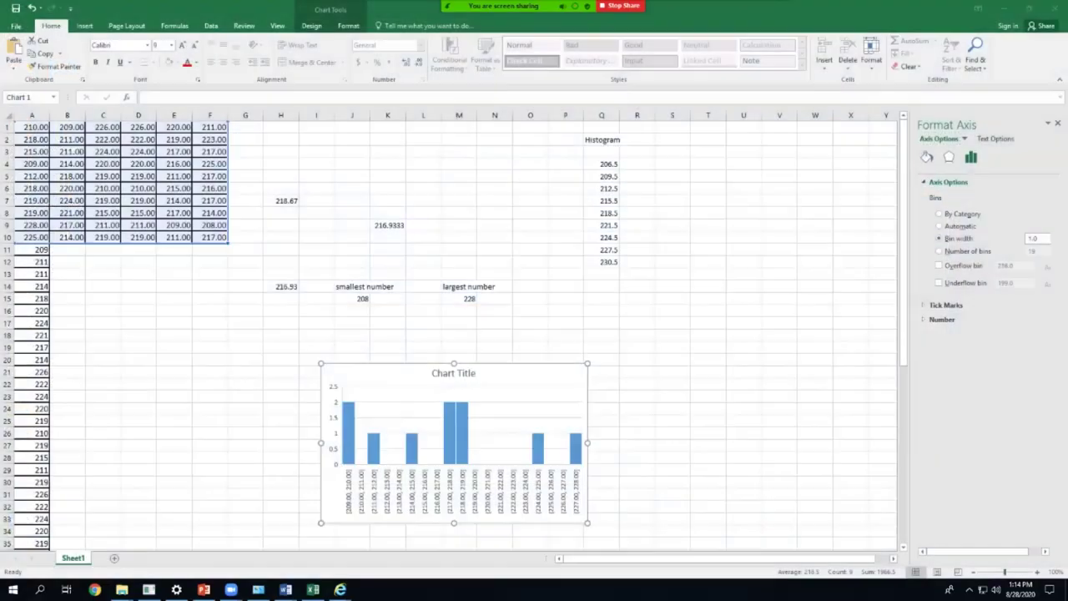
pyautogui.moveTo(543, 6)
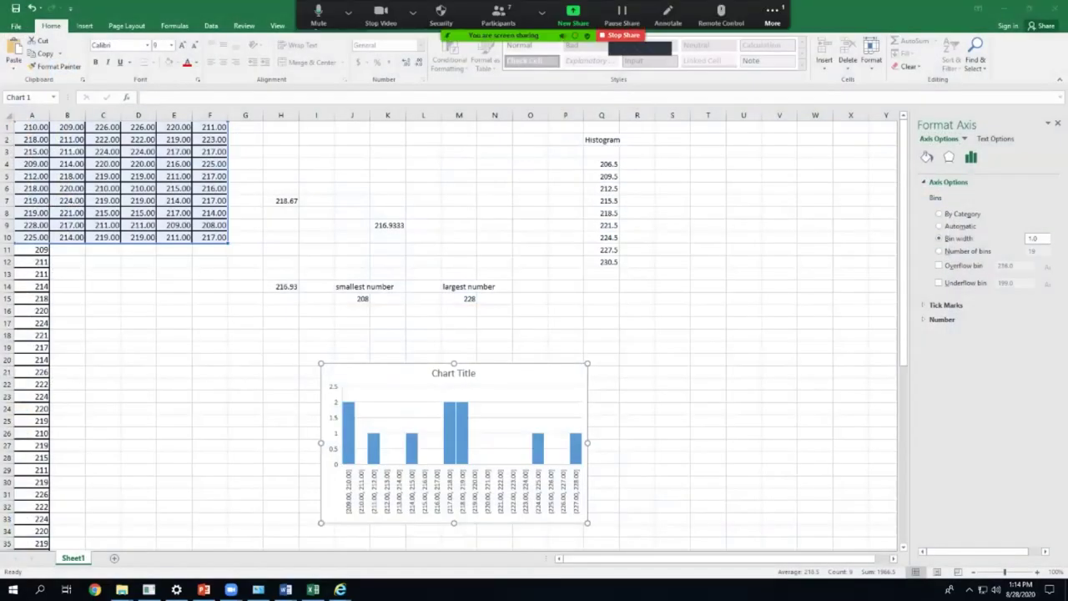
# - Show the video panel of the Zoom meeting while the screen share continues
pyautogui.click(773, 15)
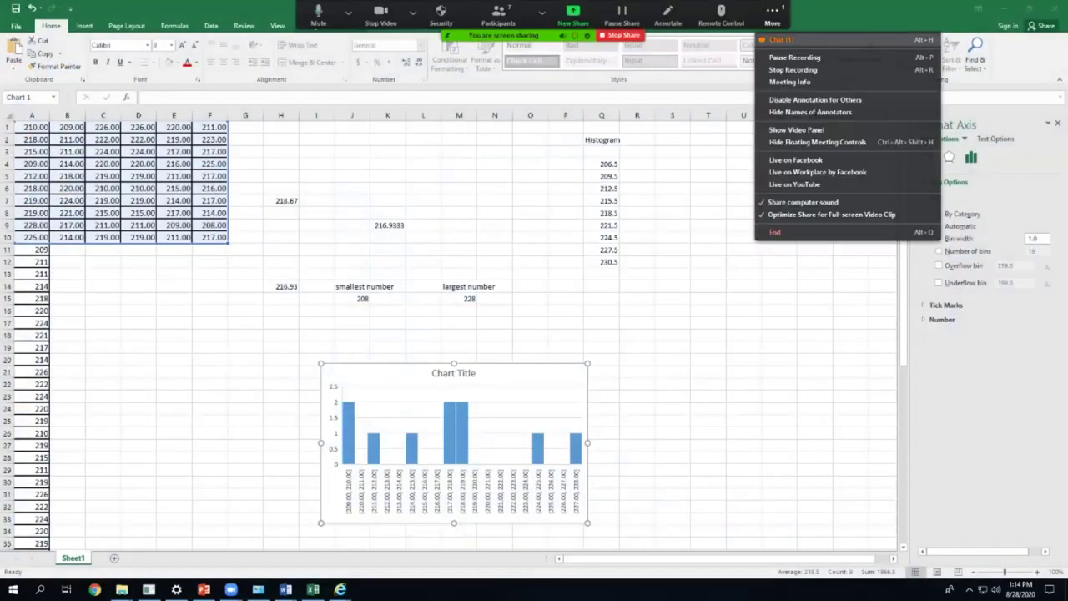
pyautogui.click(796, 129)
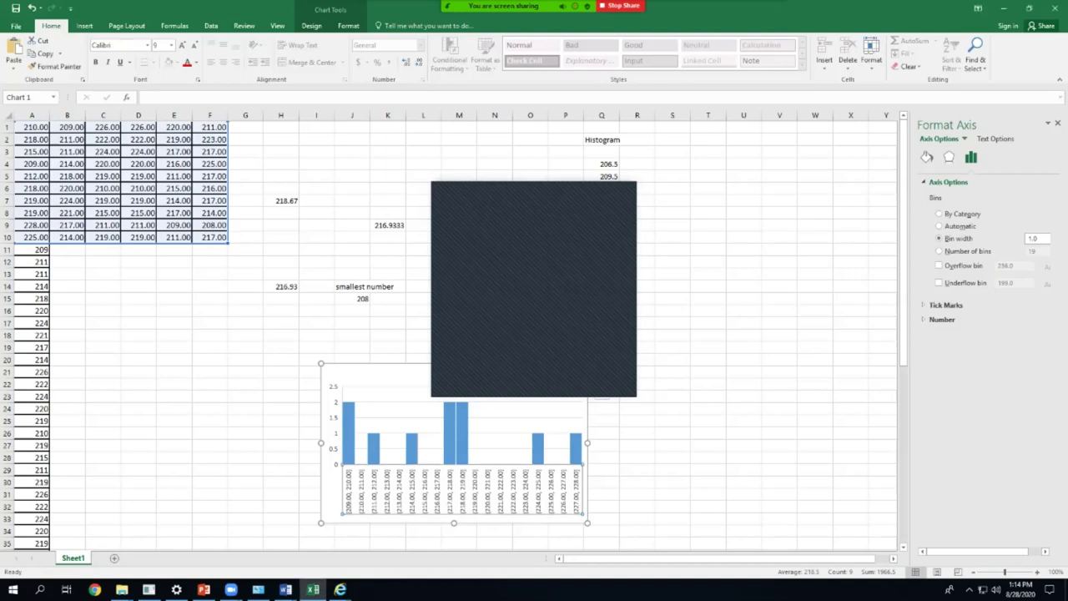
pyautogui.click(708, 237)
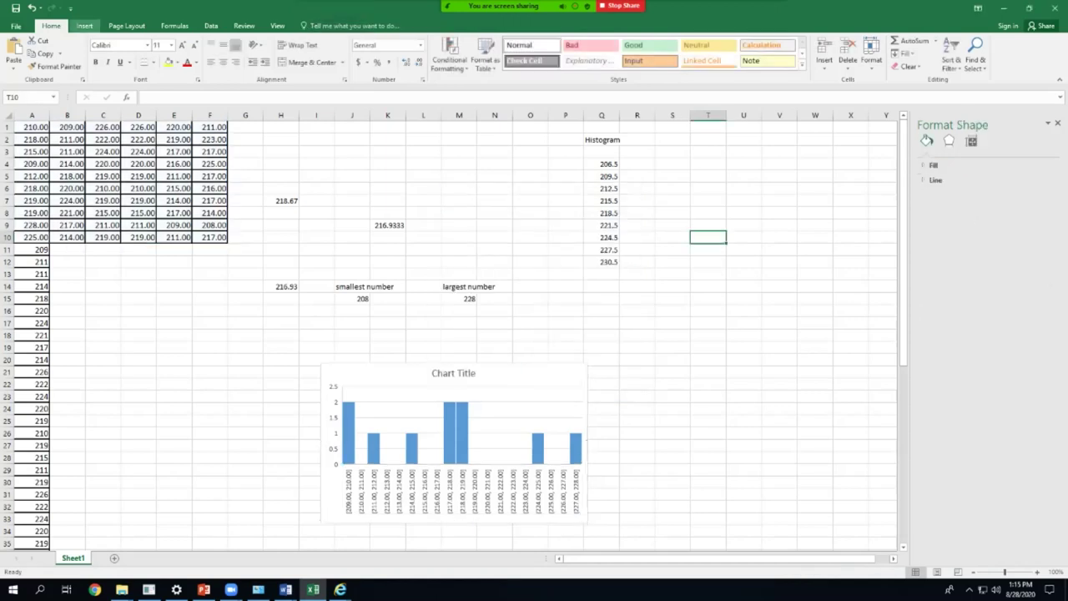
pyautogui.click(84, 26)
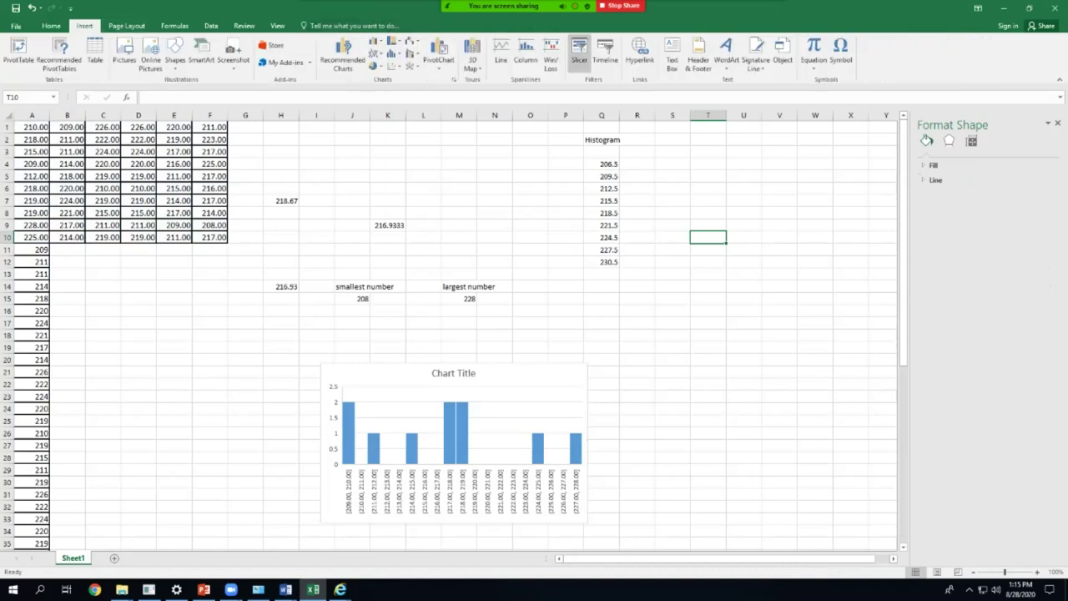
pyautogui.click(277, 26)
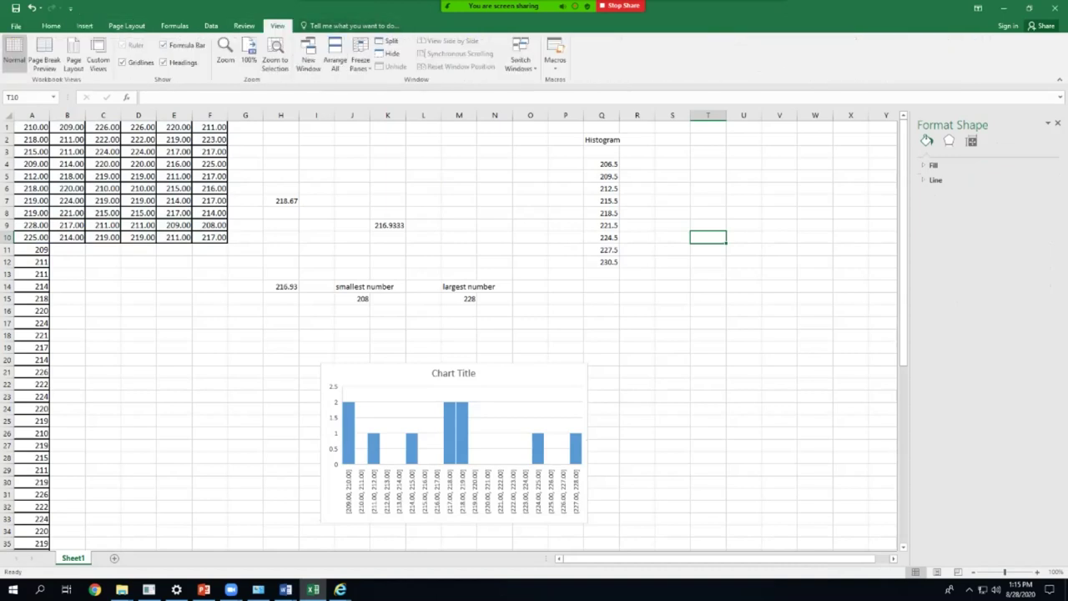
pyautogui.click(16, 25)
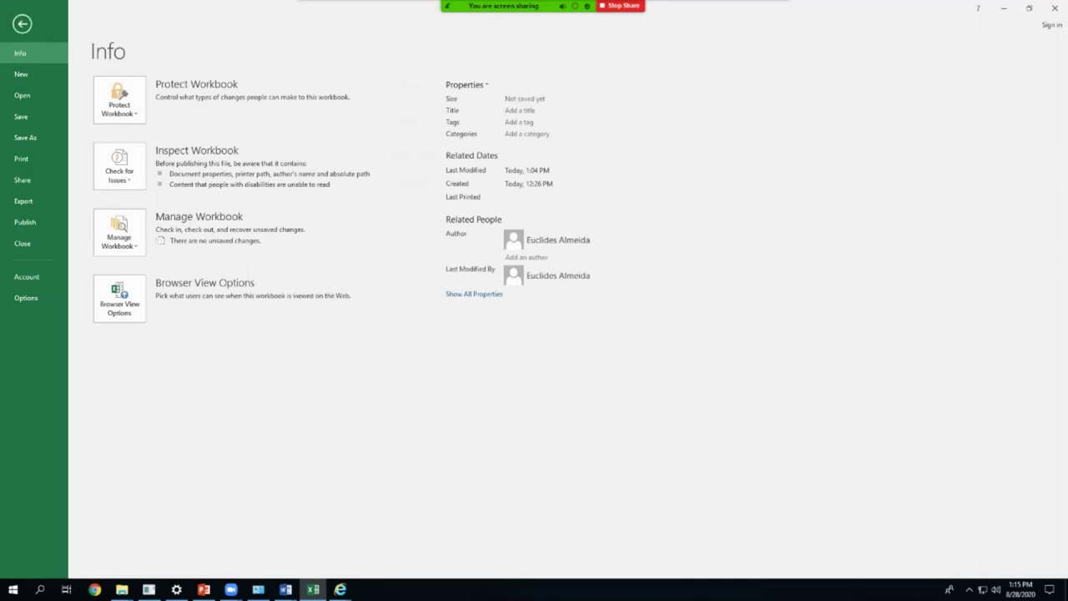
pyautogui.press('Escape')
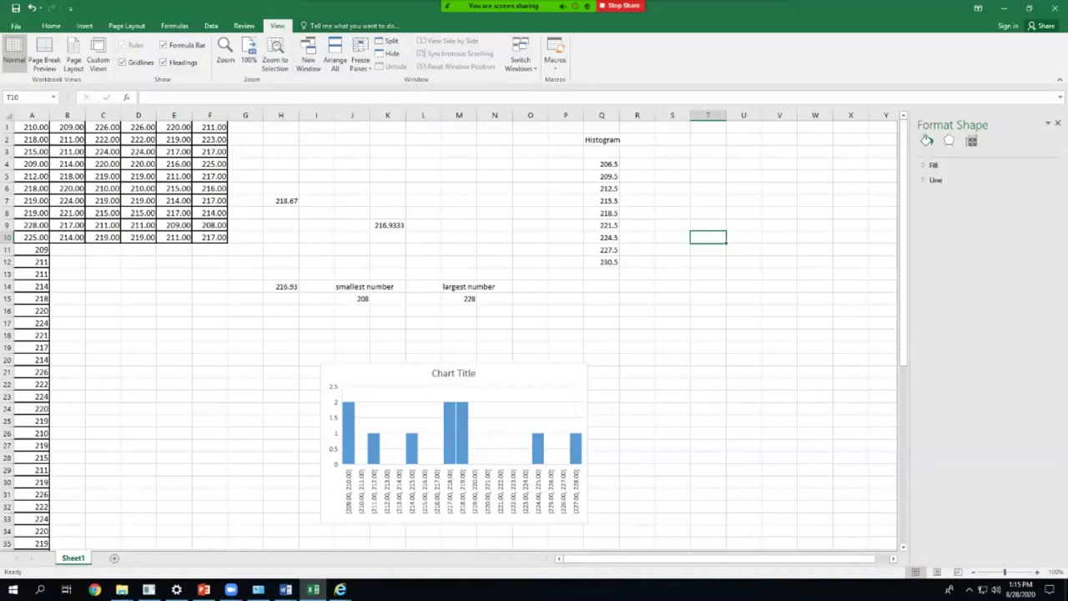
pyautogui.click(70, 8)
pyautogui.rightClick(698, 43)
pyautogui.rightClick(681, 19)
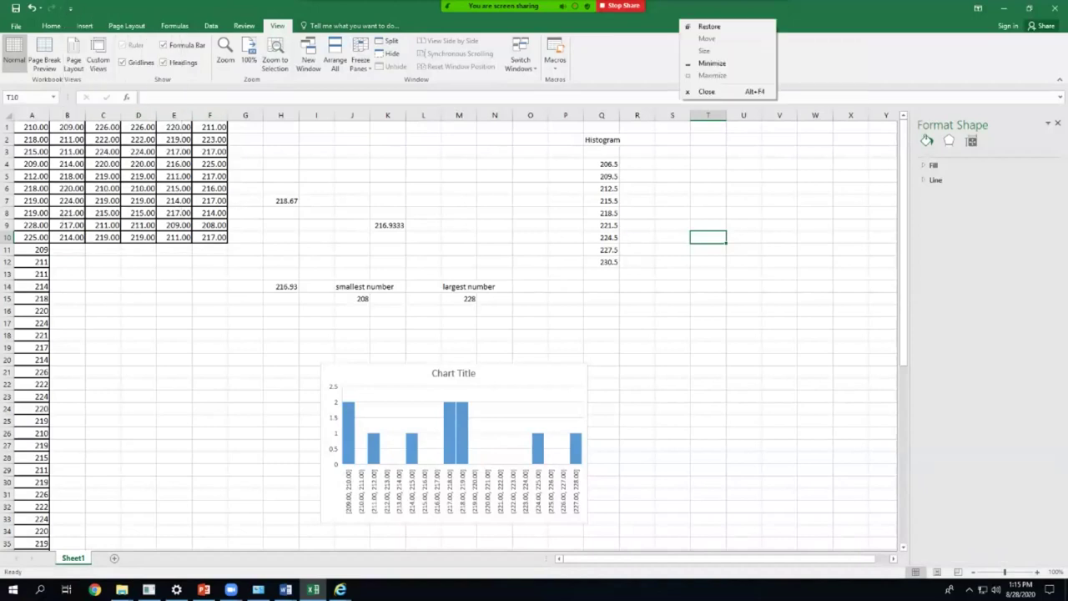
pyautogui.press('Escape')
pyautogui.hotkey('alt', 'f')
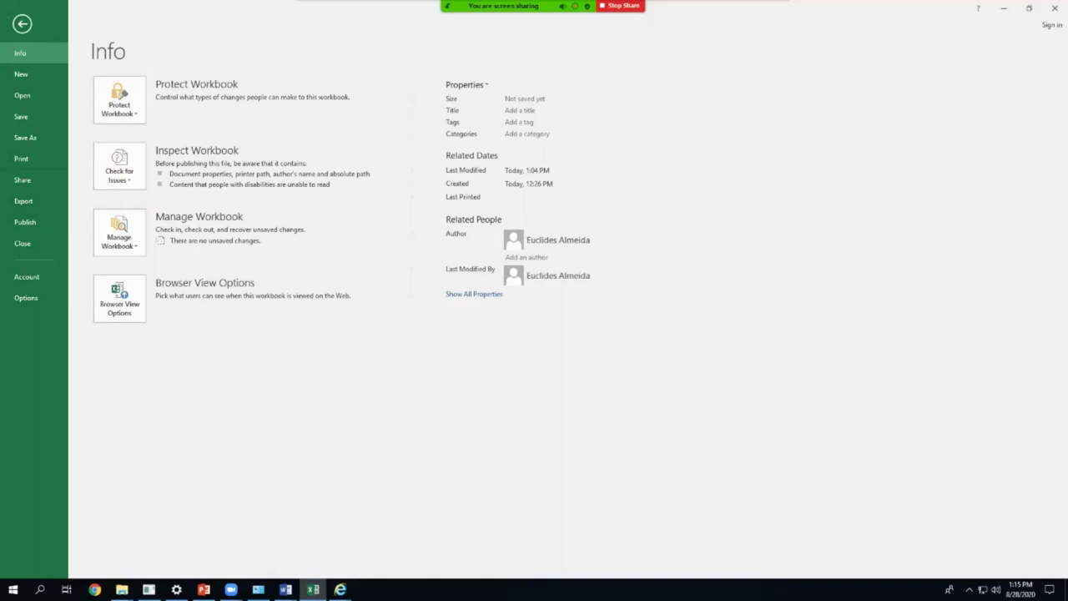
pyautogui.press('Escape')
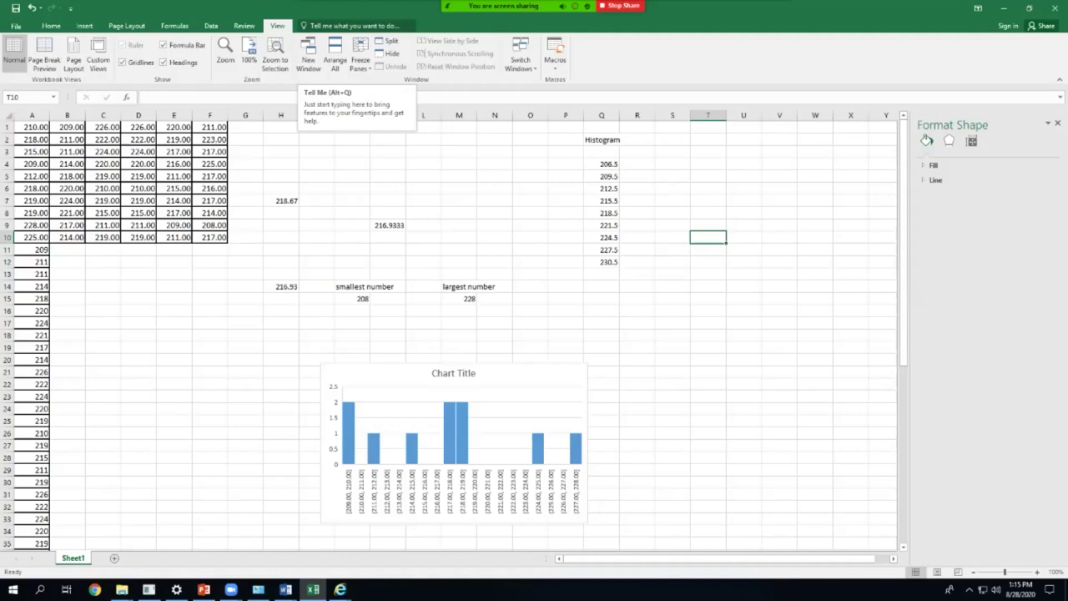
pyautogui.click(327, 249)
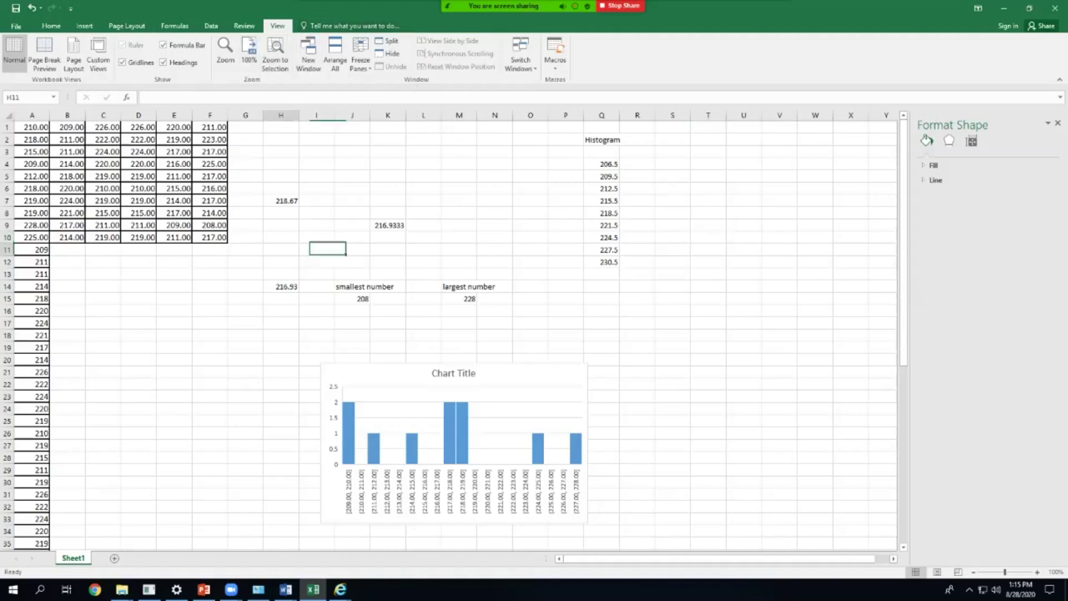
pyautogui.click(51, 26)
pyautogui.click(16, 26)
pyautogui.click(23, 23)
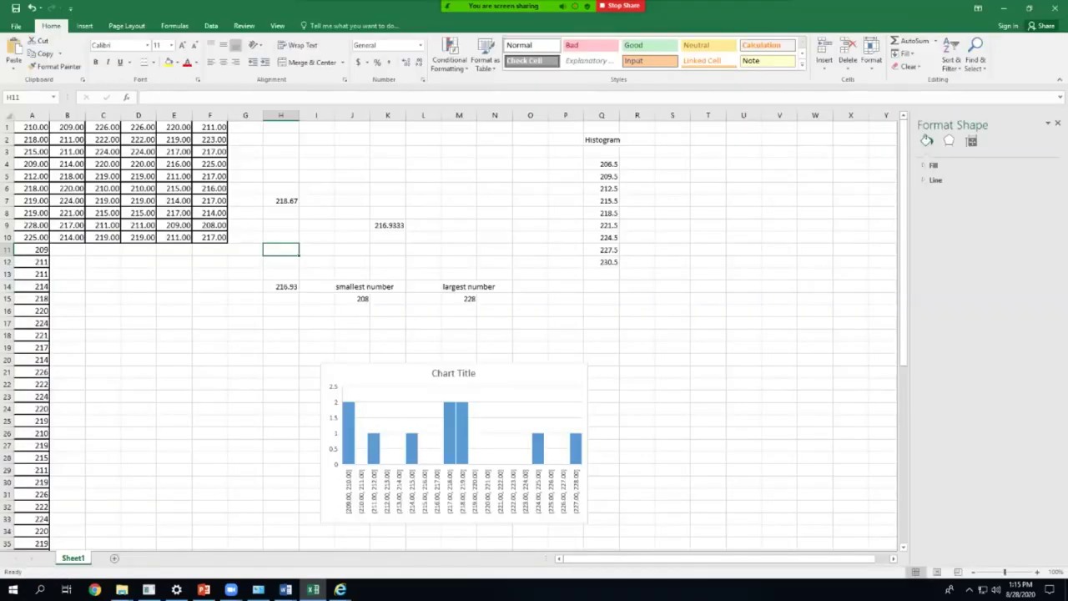
pyautogui.click(277, 26)
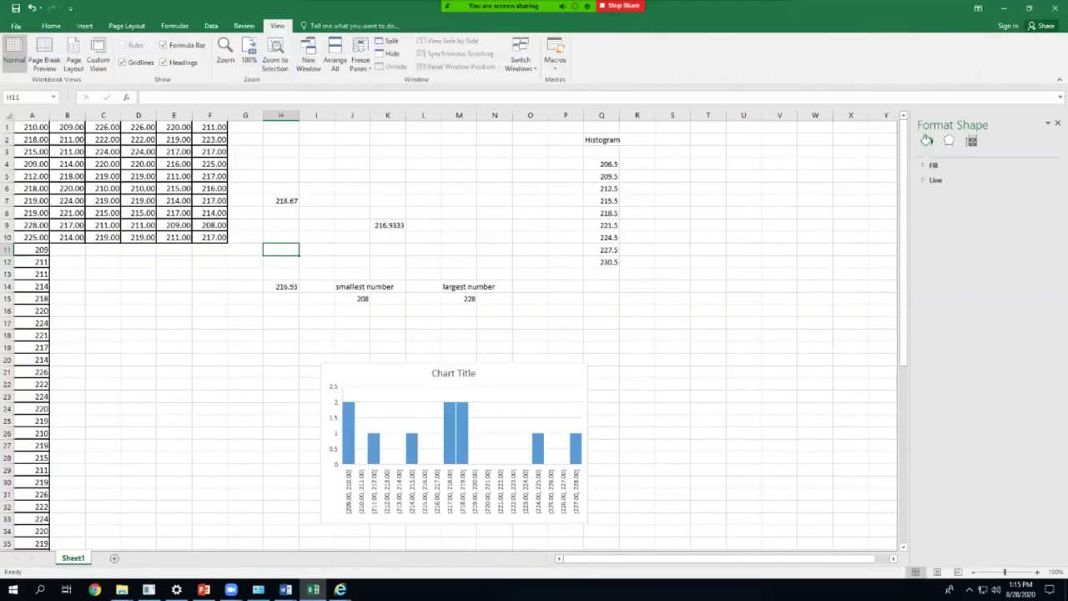
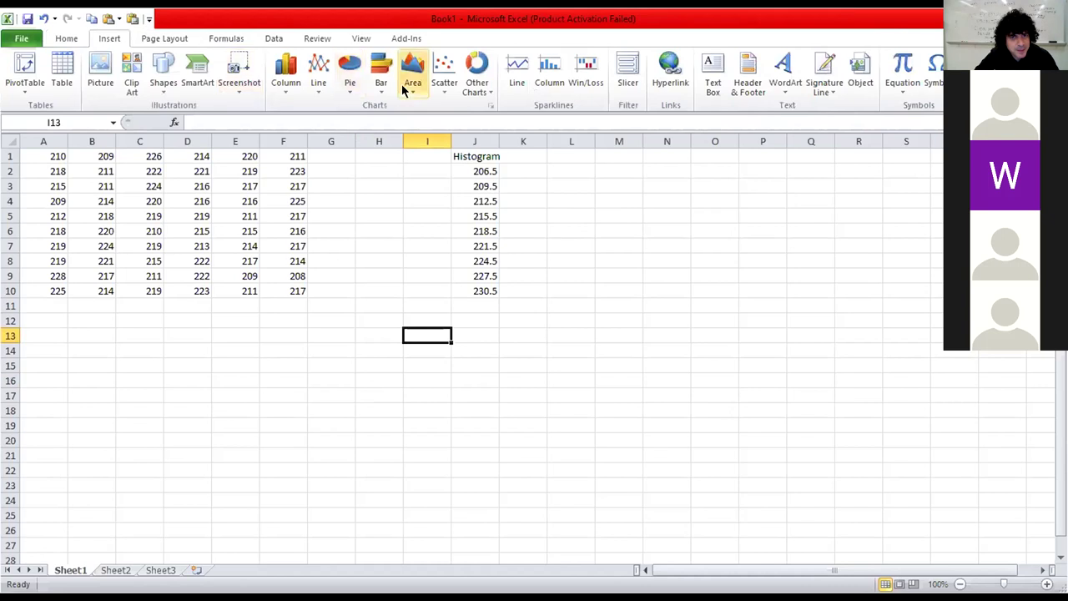
# - Look through the column and bar charts and the full list of insertable chart types for a histogram
pyautogui.click(289, 87)
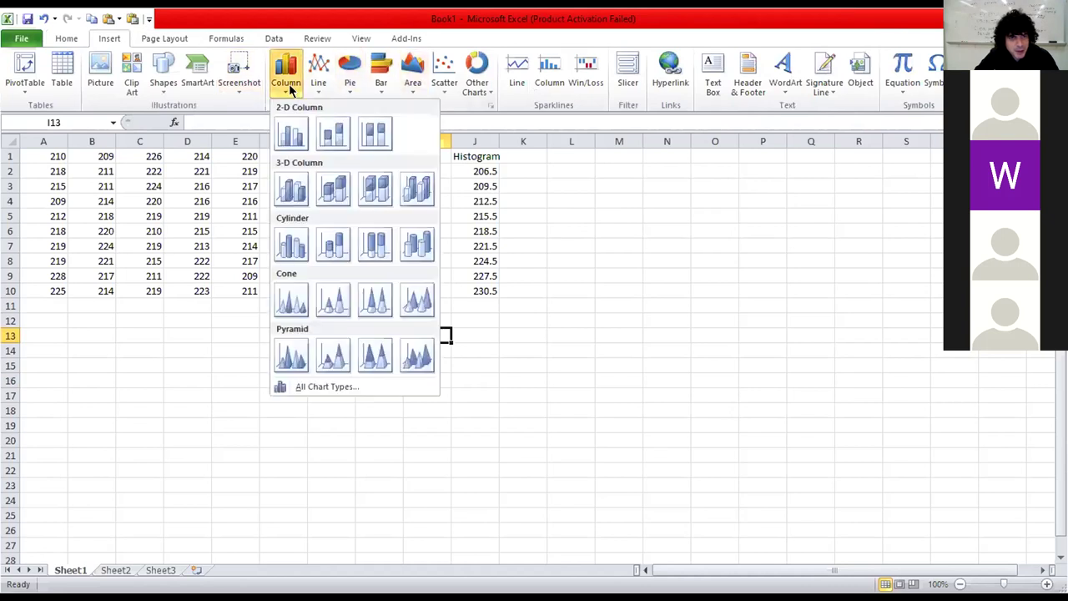
pyautogui.click(379, 88)
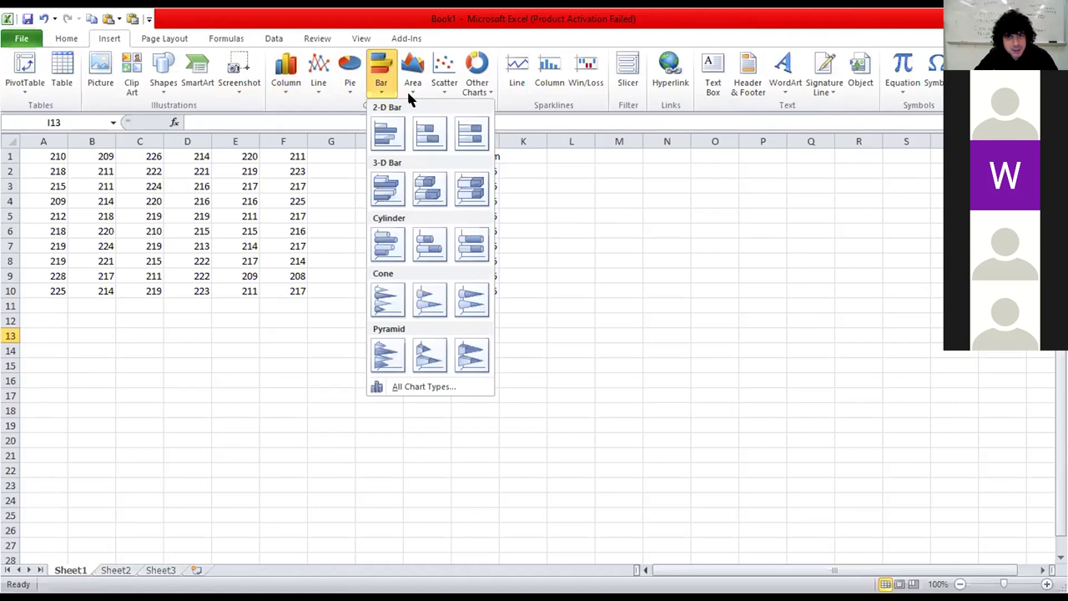
pyautogui.click(492, 103)
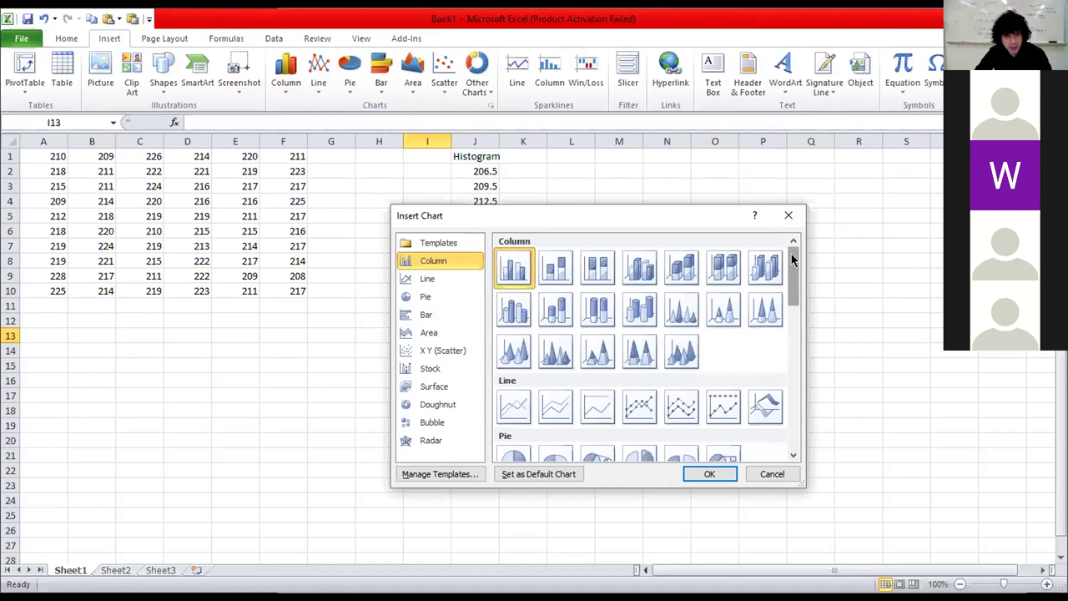
pyautogui.scroll(-1, 791, 253)
pyautogui.scroll(-1, 792, 257)
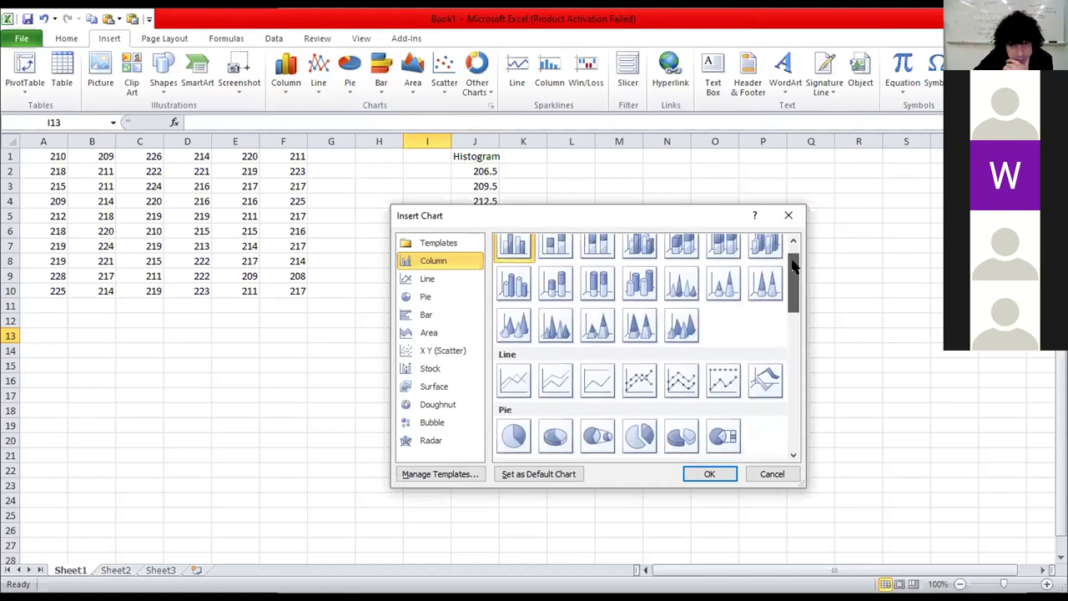
pyautogui.scroll(2, 791, 257)
pyautogui.moveTo(793, 257); pyautogui.dragTo(793, 428)
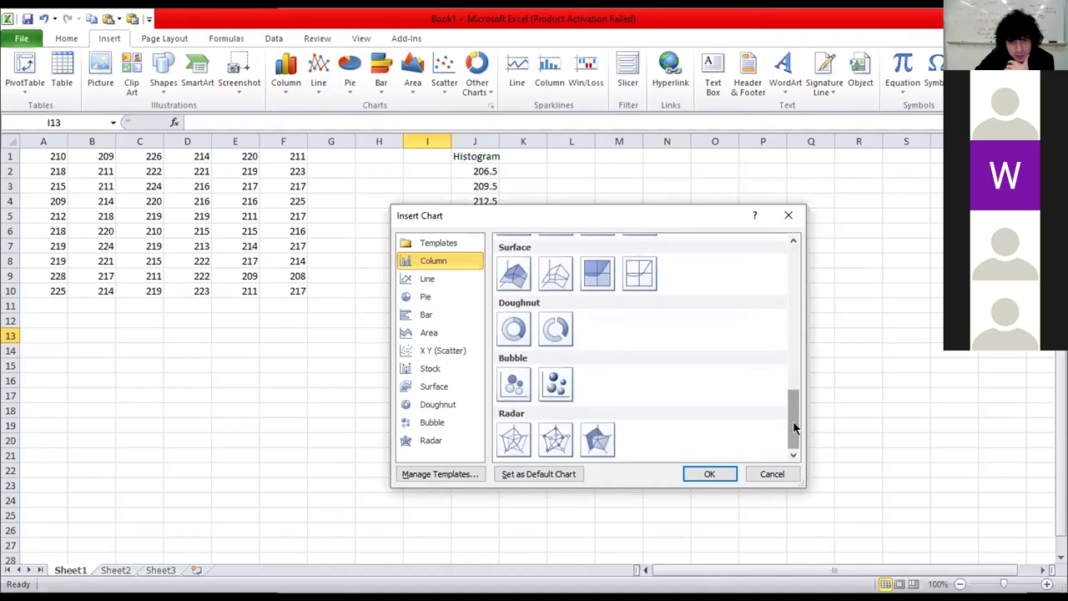
pyautogui.moveTo(793, 428); pyautogui.dragTo(805, 278)
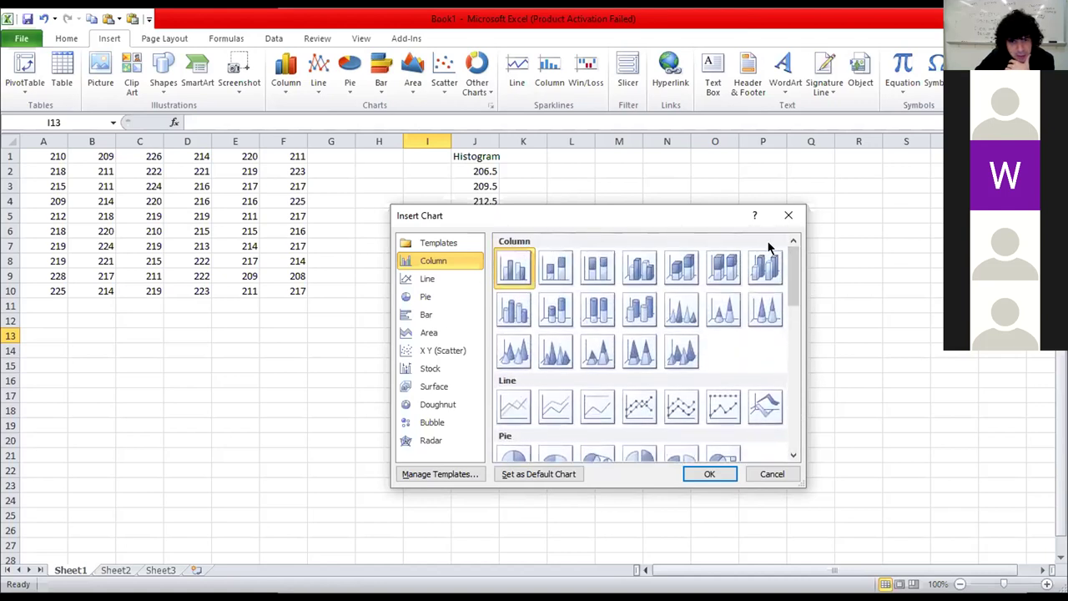
pyautogui.click(430, 368)
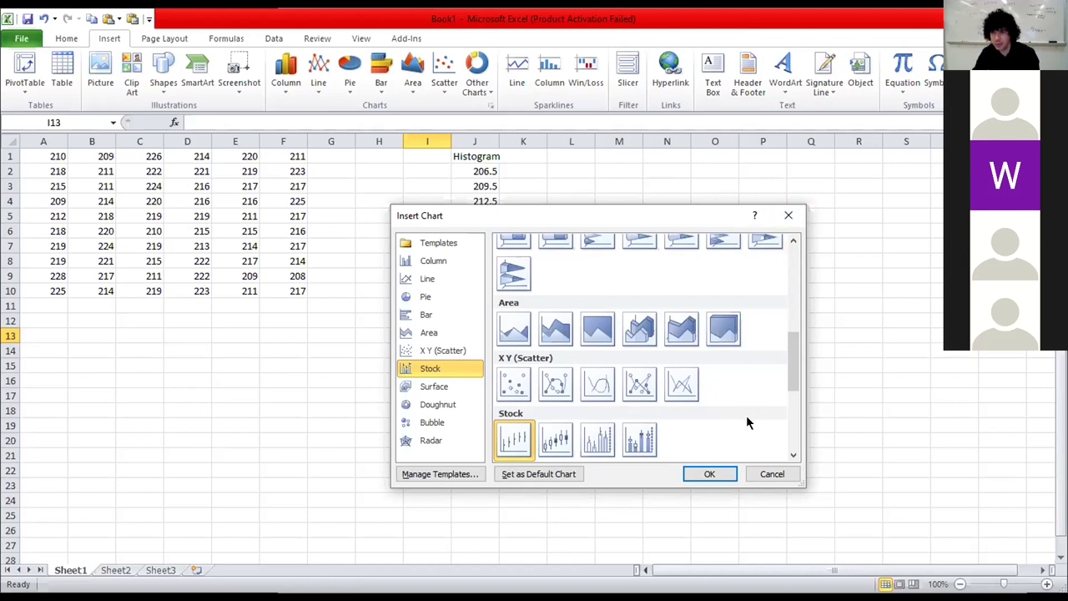
pyautogui.scroll(3, 748, 298)
pyautogui.scroll(2, 743, 302)
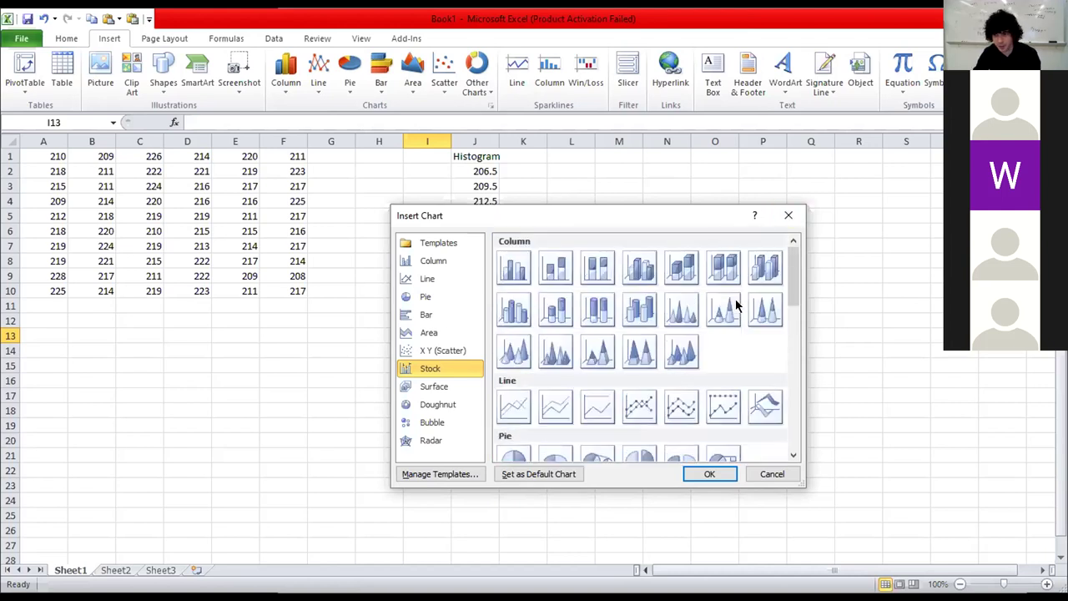
pyautogui.click(789, 217)
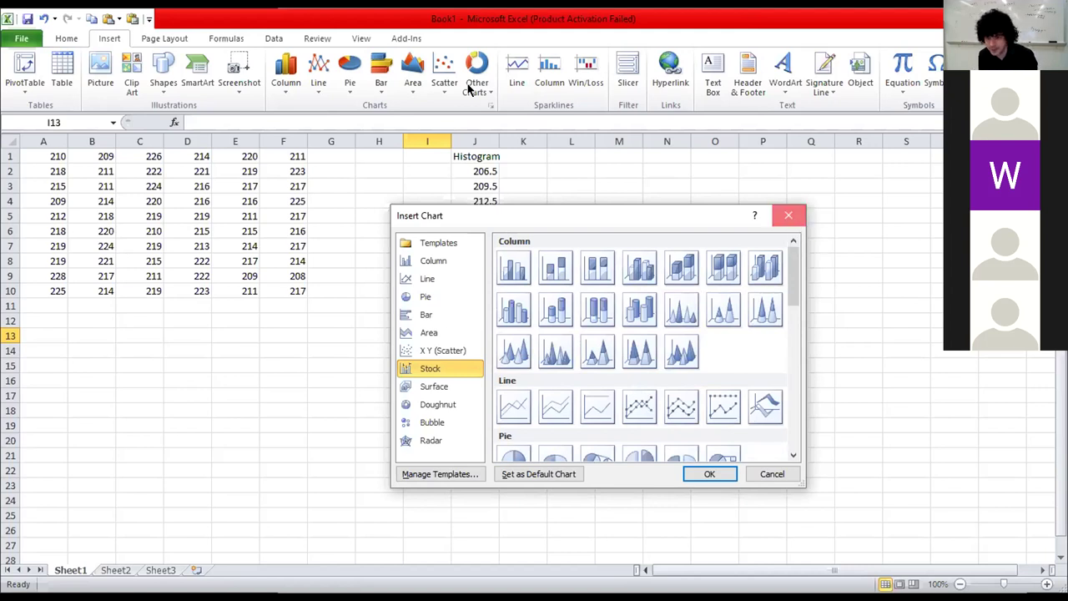
# - Check the other chart types, such as stock, surface and bubble, for a histogram option
pyautogui.click(472, 81)
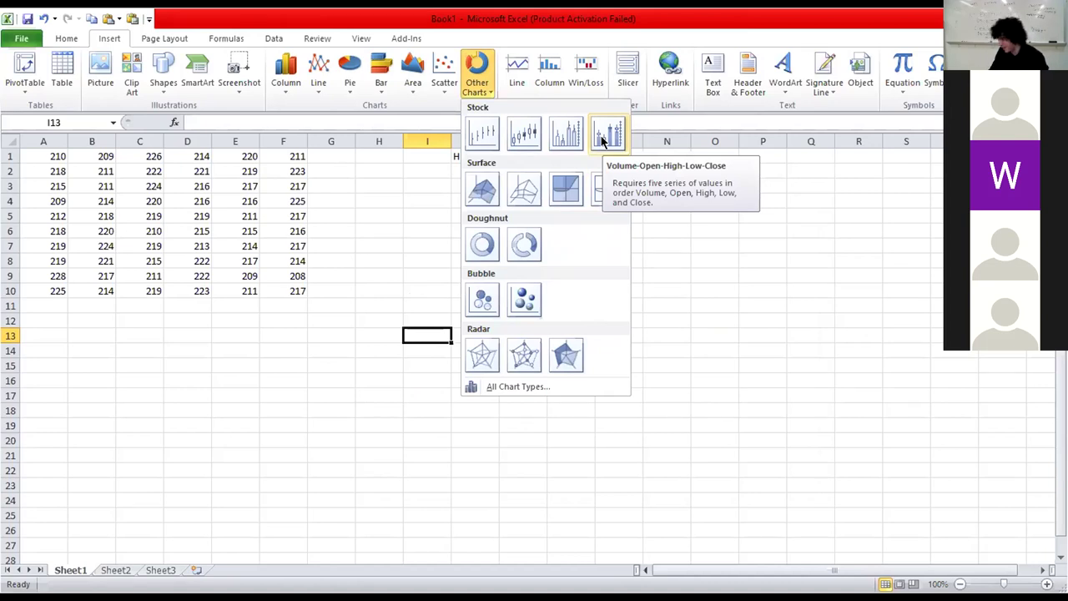
pyautogui.click(634, 314)
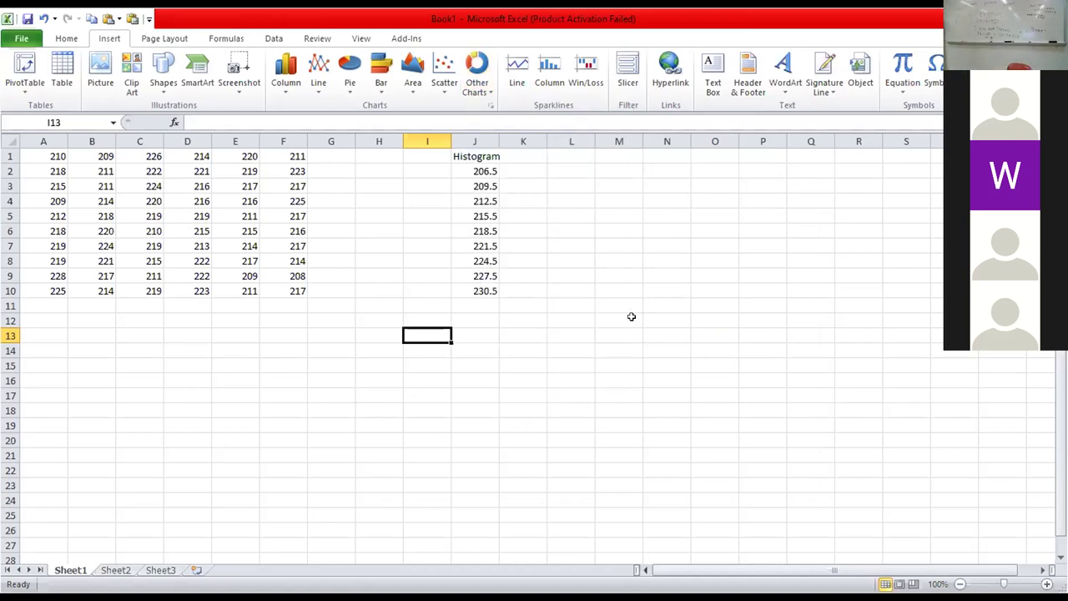
pyautogui.click(607, 348)
# - Insert an empty 2-D clustered column chart and place it below the data, around rows 12 to 26
pyautogui.click(367, 168)
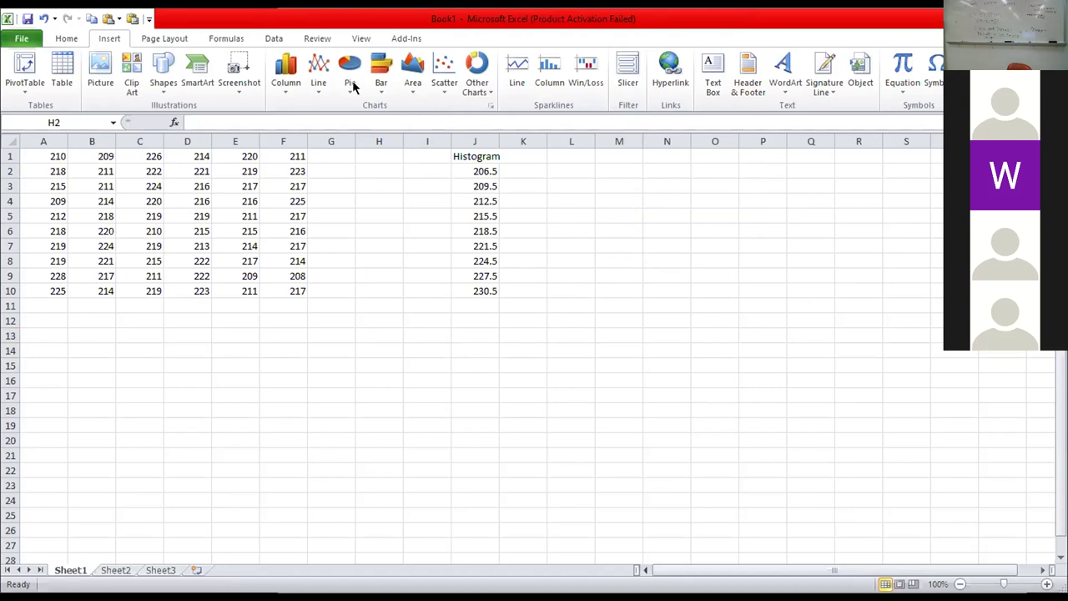
pyautogui.click(282, 94)
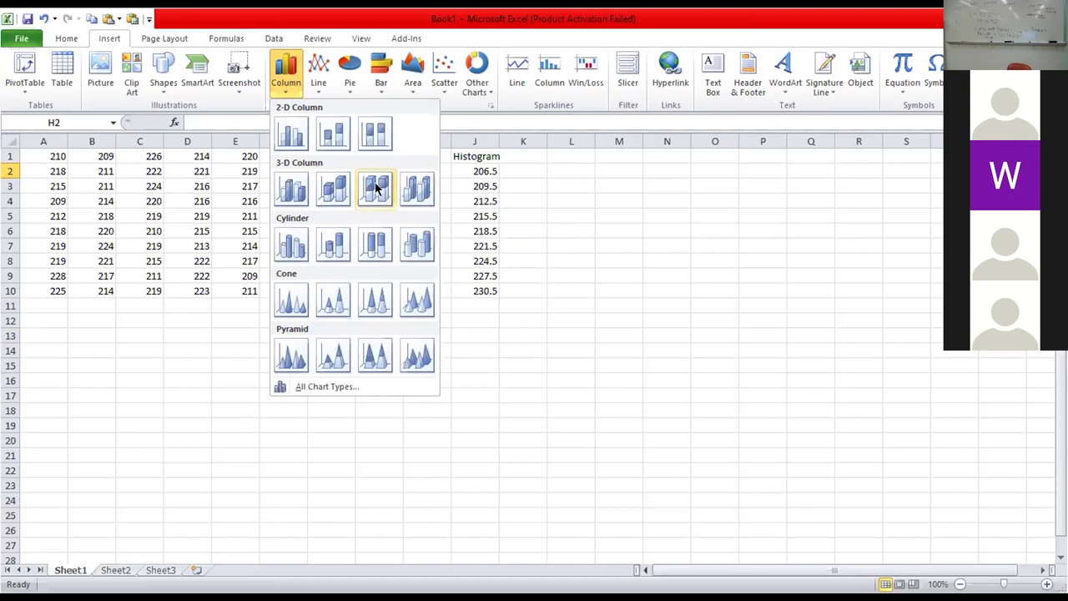
pyautogui.click(286, 132)
pyautogui.moveTo(584, 334); pyautogui.dragTo(551, 391)
# - Try to use cells A1:F10 as the column chart's data range
pyautogui.rightClick(494, 380)
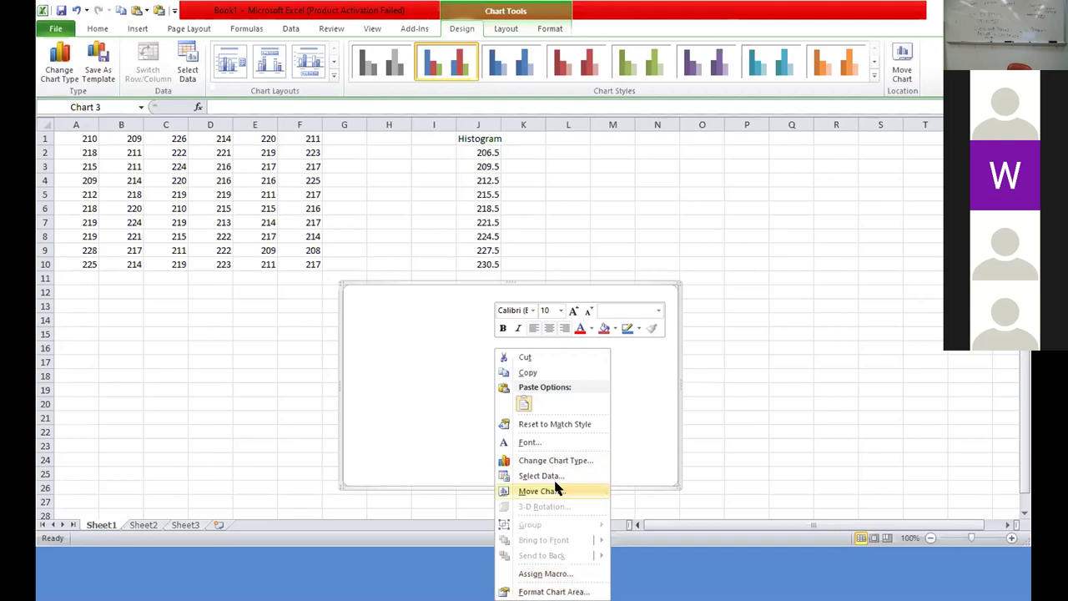
pyautogui.click(554, 476)
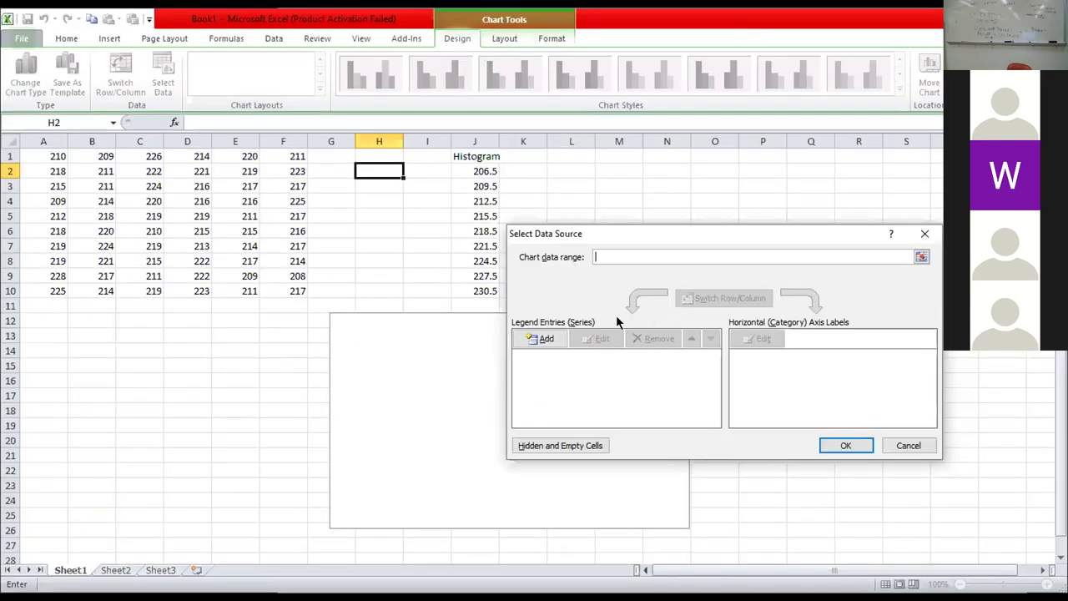
pyautogui.moveTo(666, 231); pyautogui.dragTo(738, 140)
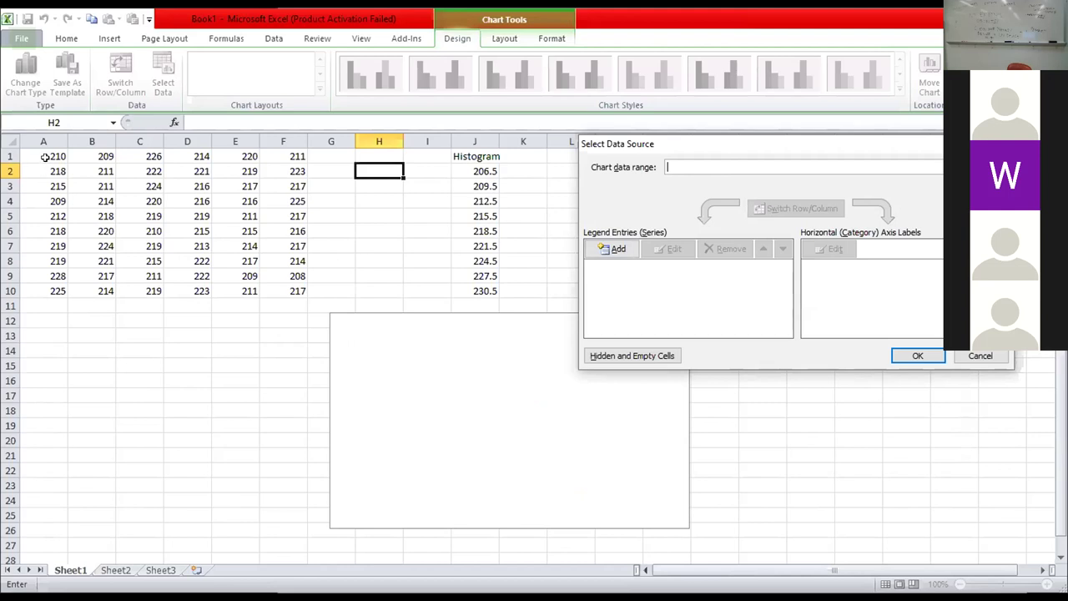
pyautogui.moveTo(35, 155); pyautogui.dragTo(294, 290)
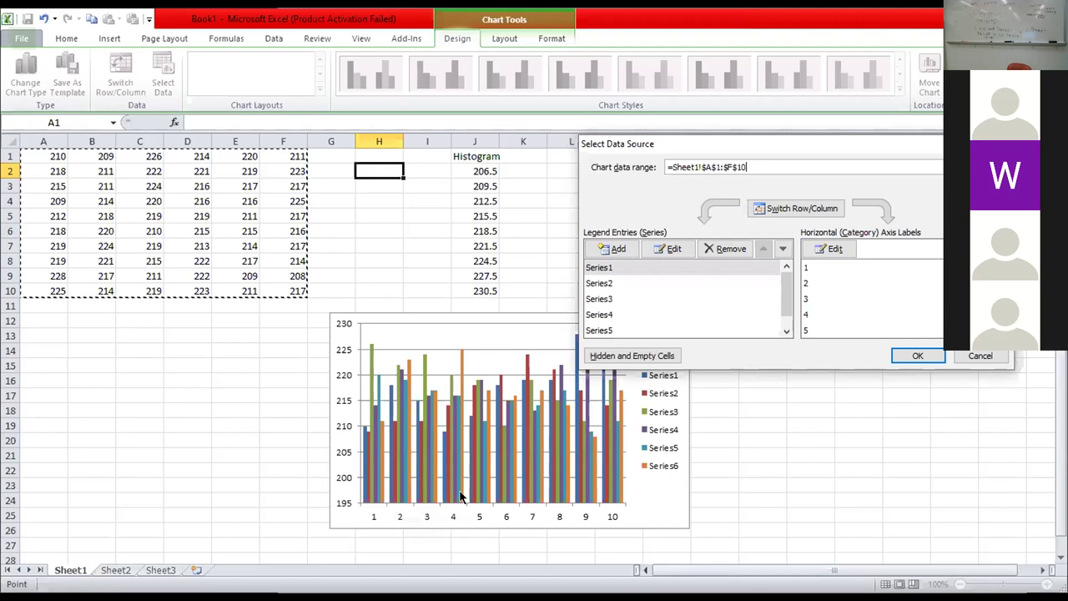
pyautogui.click(986, 360)
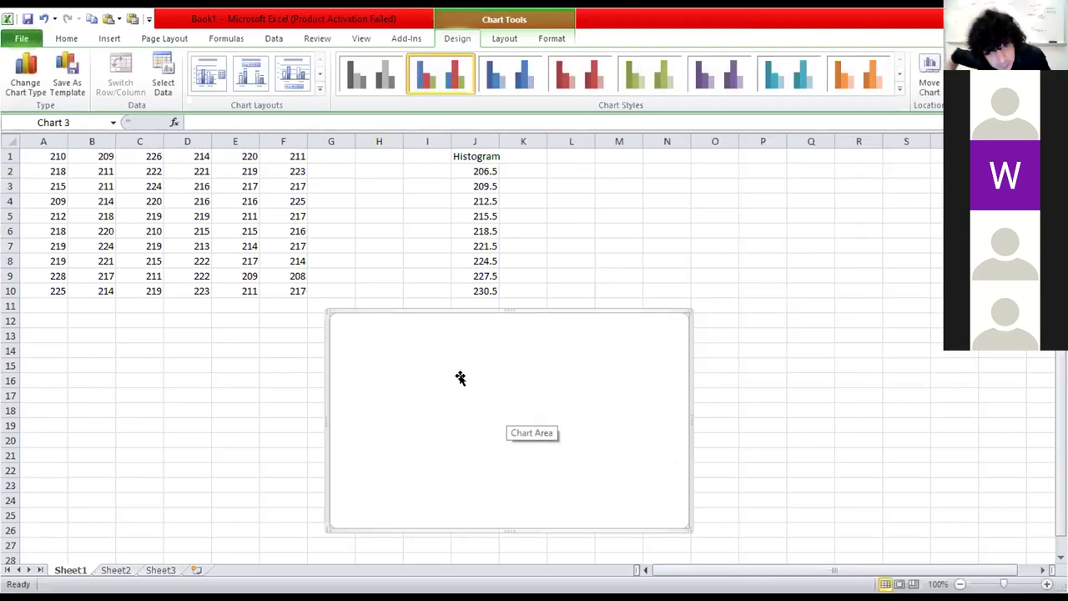
# - Shift the empty chart further away from the data columns and move the values of B1:B10 directly below the column A data
pyautogui.moveTo(465, 373); pyautogui.dragTo(556, 376)
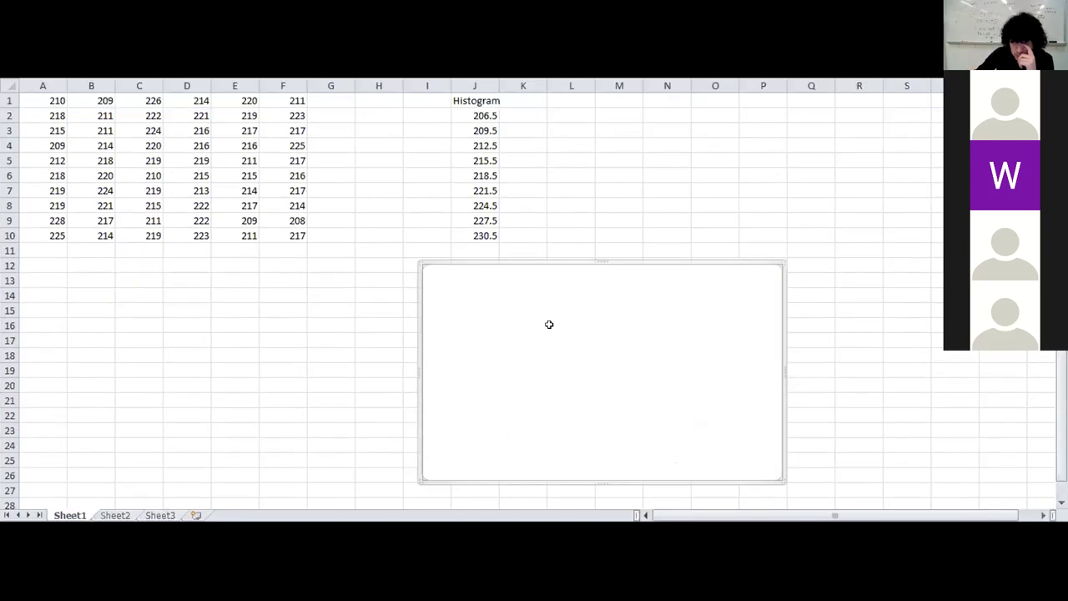
pyautogui.moveTo(96, 153); pyautogui.dragTo(101, 290)
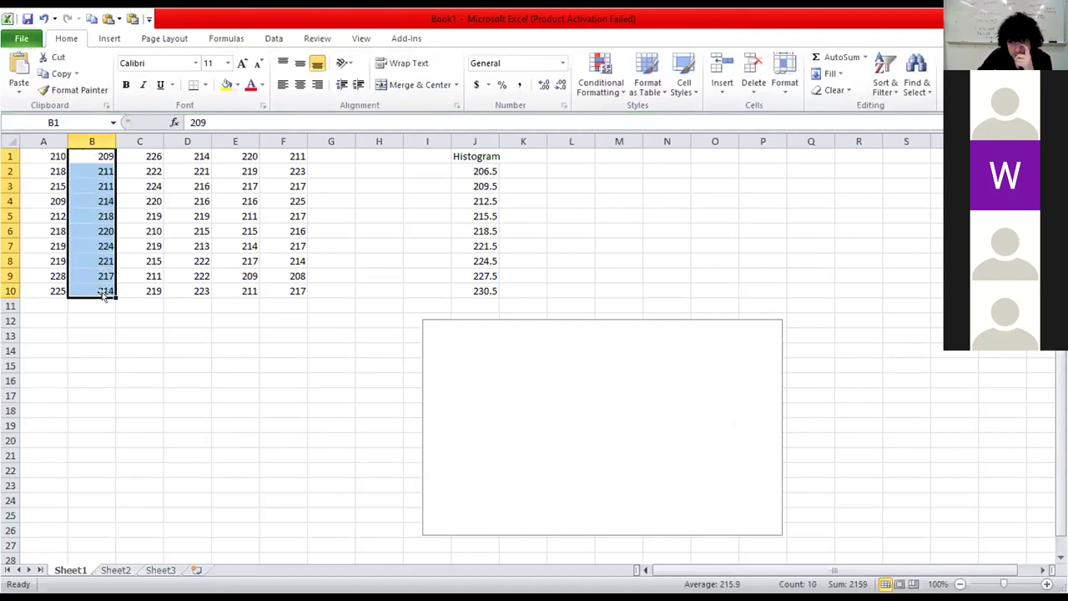
pyautogui.moveTo(98, 309); pyautogui.dragTo(51, 457)
# - Move the values of C1:C10 and D1:D10 to the end of the data in column A
pyautogui.moveTo(142, 150); pyautogui.dragTo(126, 280)
pyautogui.moveTo(131, 294); pyautogui.dragTo(46, 557)
pyautogui.moveTo(183, 158); pyautogui.dragTo(16, 514)
pyautogui.scroll(5, 201, 334)
# - Move the values of E1:E10 and F1:F10 to the end of the data in column A
pyautogui.moveTo(233, 157); pyautogui.dragTo(225, 295)
pyautogui.click(232, 307)
pyautogui.moveTo(233, 157); pyautogui.dragTo(224, 309)
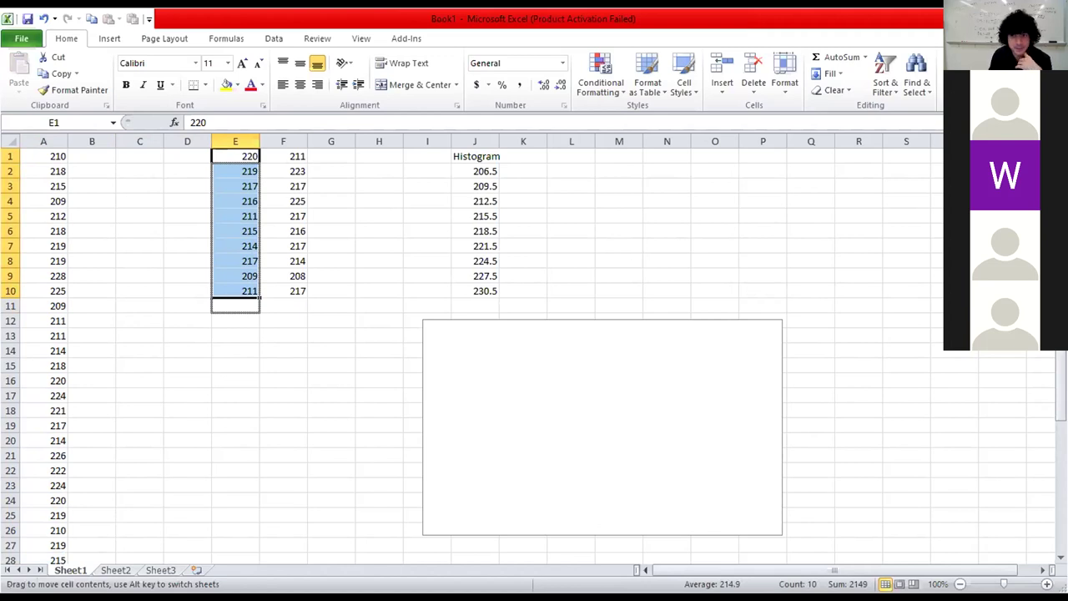
pyautogui.moveTo(223, 309); pyautogui.dragTo(231, 324)
pyautogui.moveTo(286, 158); pyautogui.dragTo(284, 284)
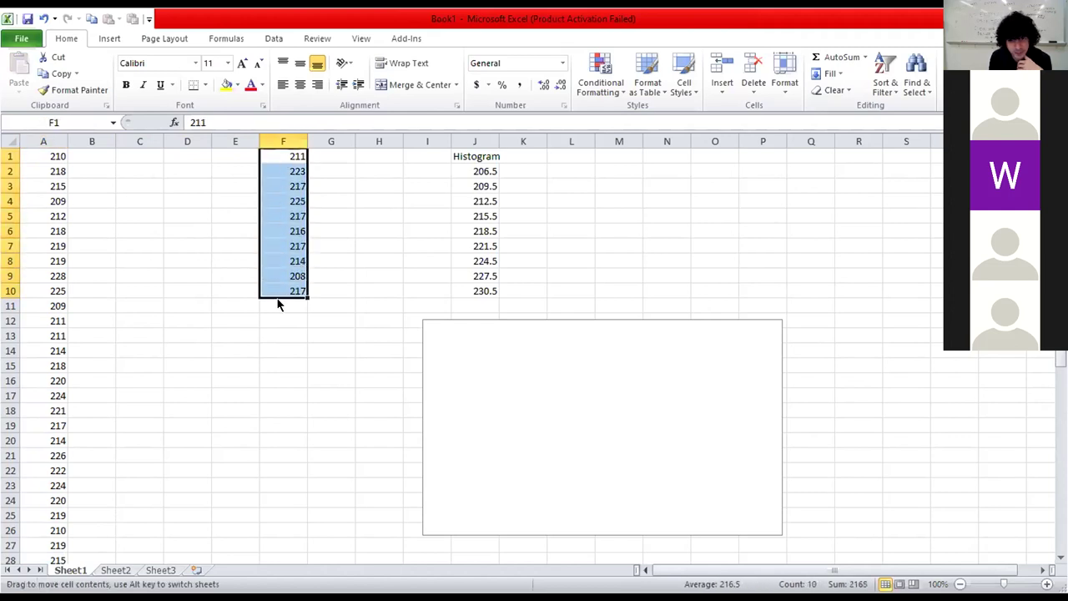
pyautogui.moveTo(279, 305); pyautogui.dragTo(36, 545)
pyautogui.scroll(11, 124, 386)
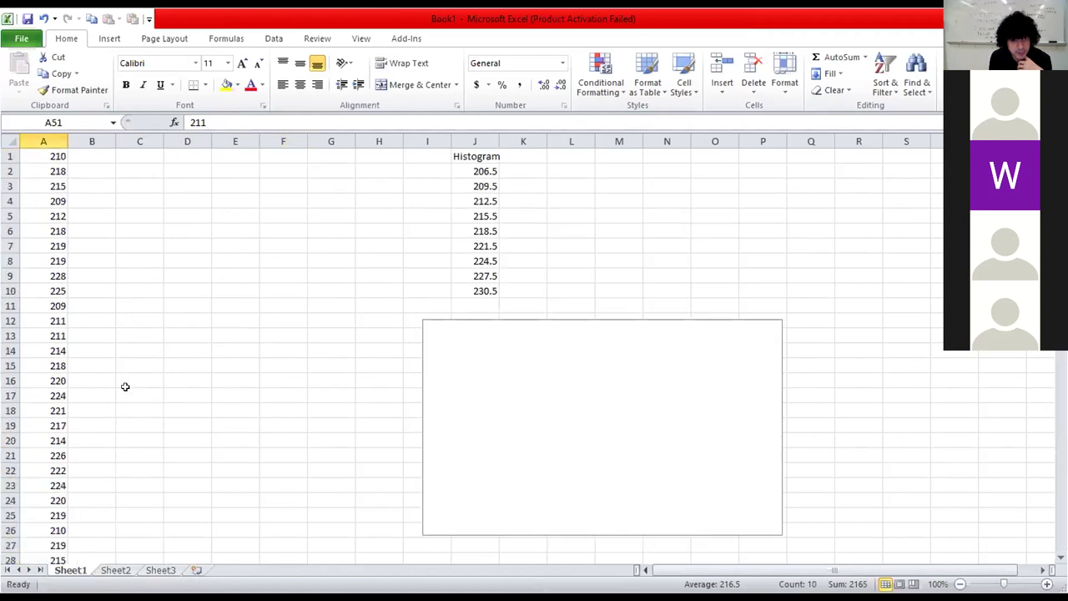
# - Shift the empty chart closer to column A and set its data range to the whole of column A
pyautogui.moveTo(655, 358); pyautogui.dragTo(408, 341)
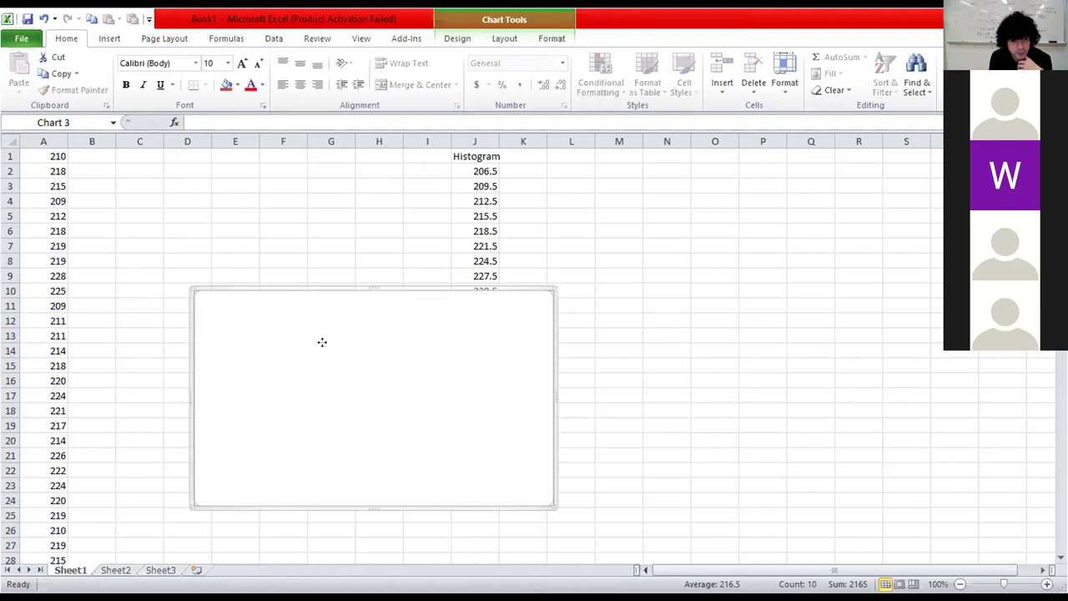
pyautogui.rightClick(386, 448)
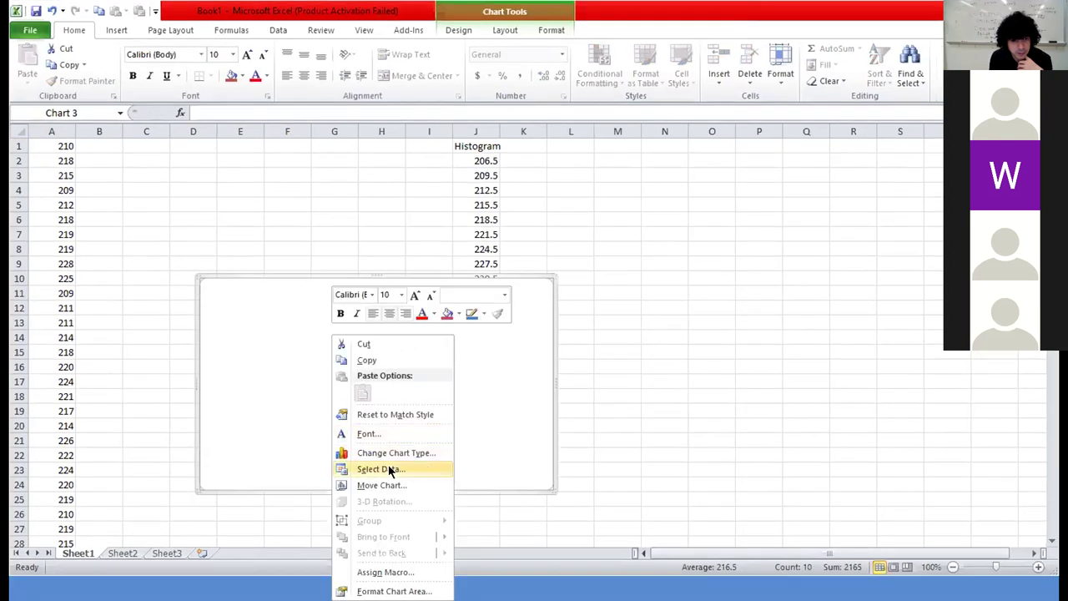
pyautogui.click(387, 470)
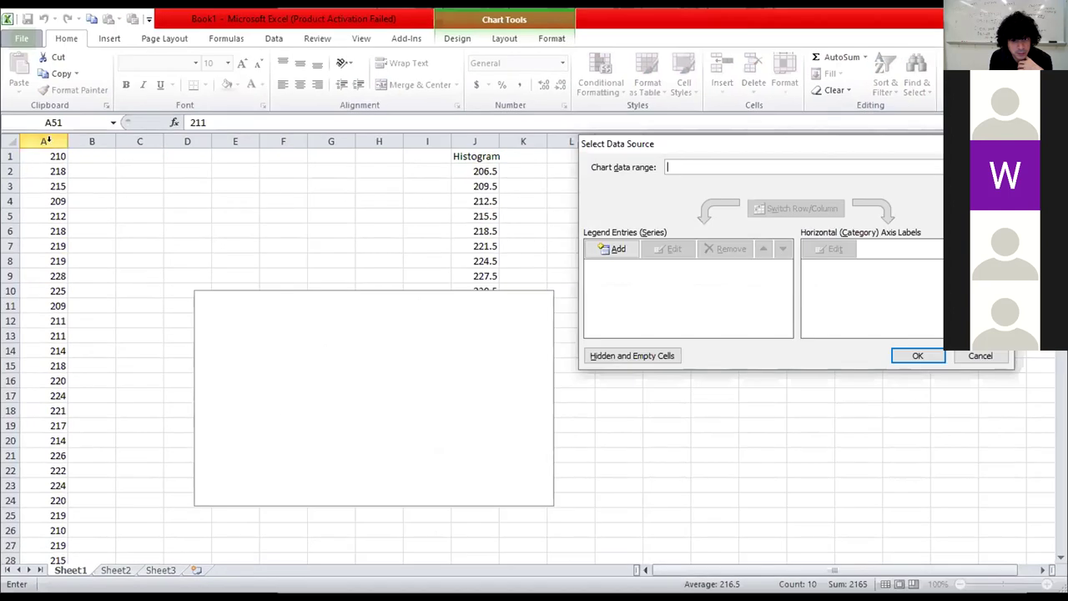
pyautogui.click(47, 143)
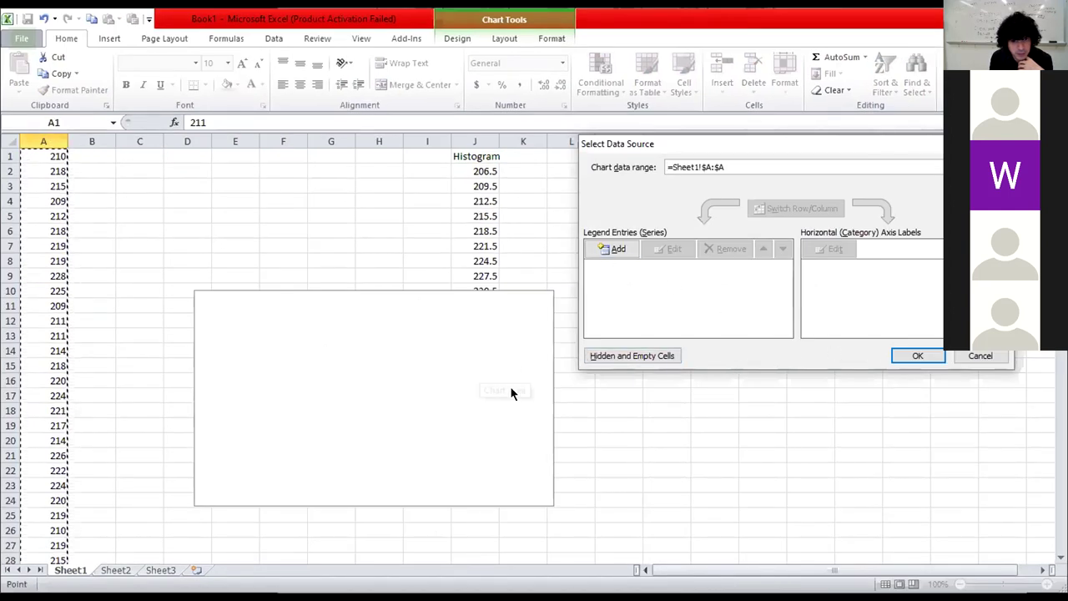
pyautogui.click(924, 356)
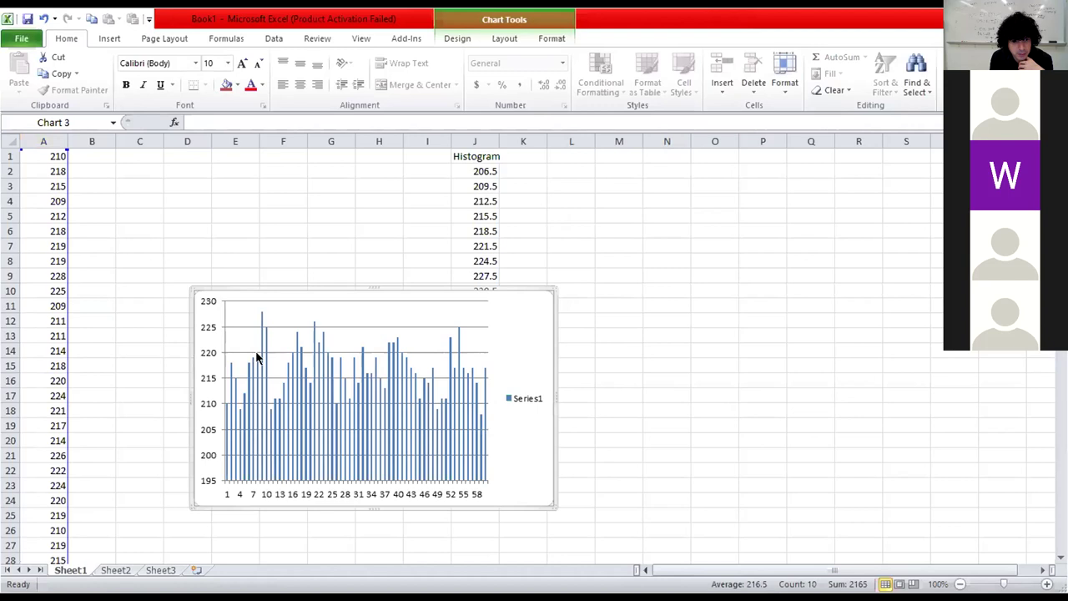
# - Examine the chart area's fill, size and properties settings
pyautogui.rightClick(517, 458)
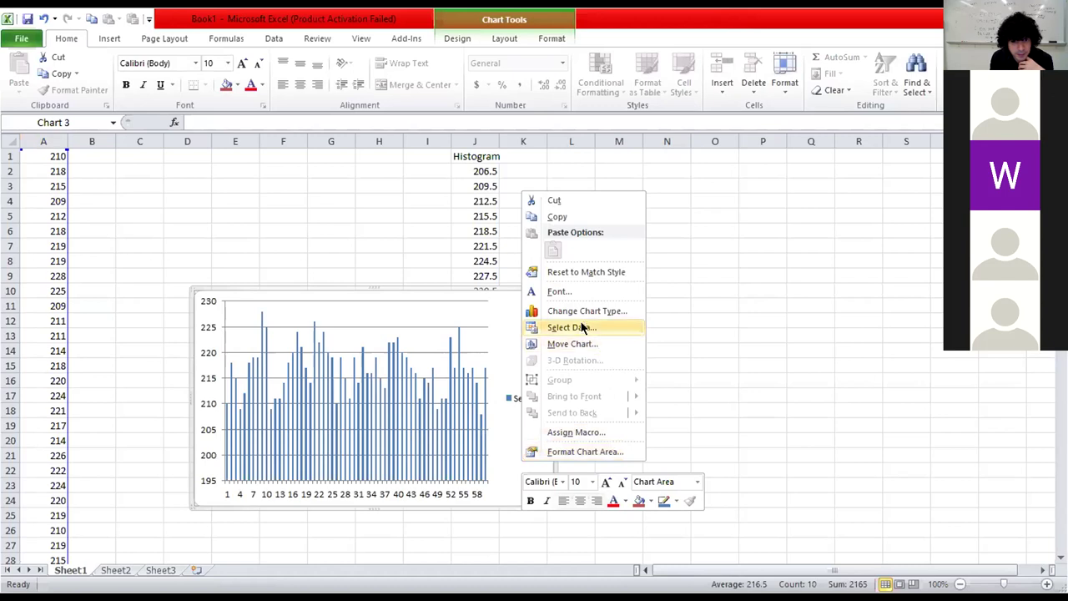
pyautogui.click(594, 450)
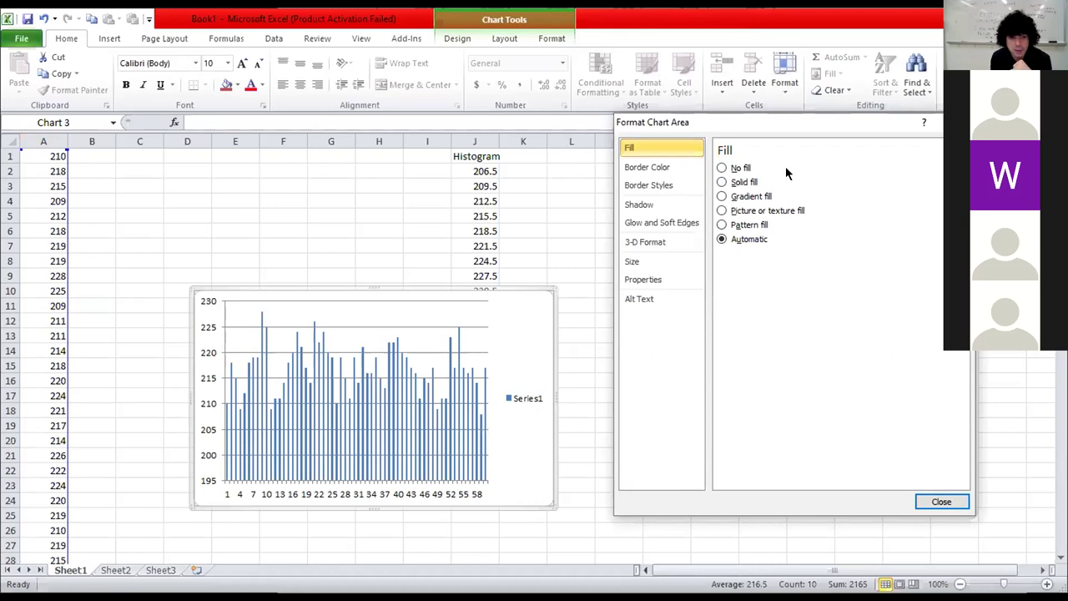
pyautogui.click(650, 262)
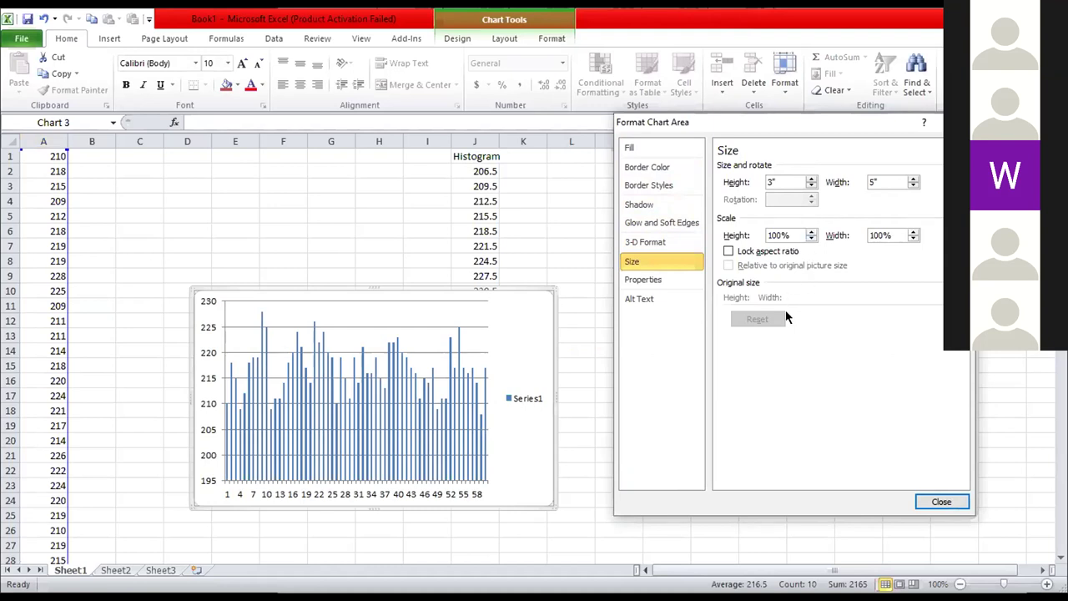
pyautogui.click(666, 275)
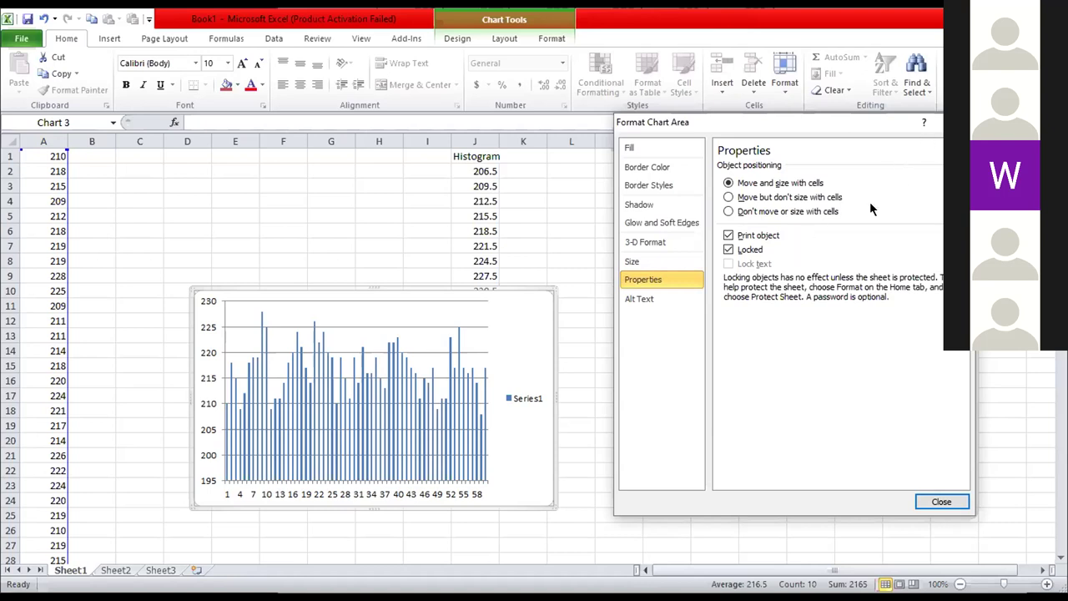
pyautogui.press('Escape')
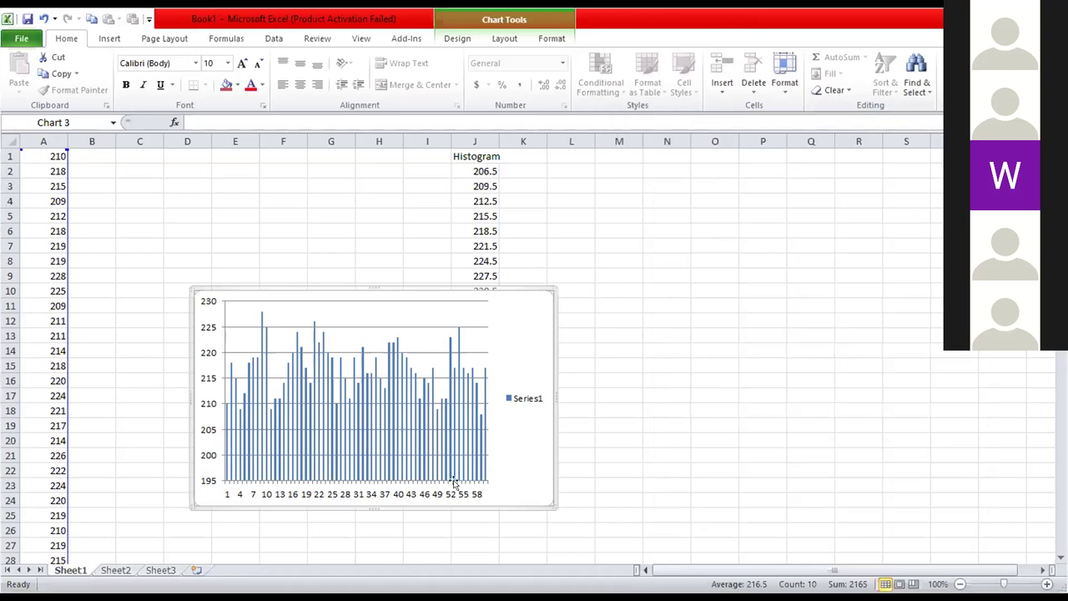
# - Check the formatting options of the horizontal axis and data series, and move the chart beside the bin limits in column J
pyautogui.click(451, 494)
pyautogui.rightClick(451, 494)
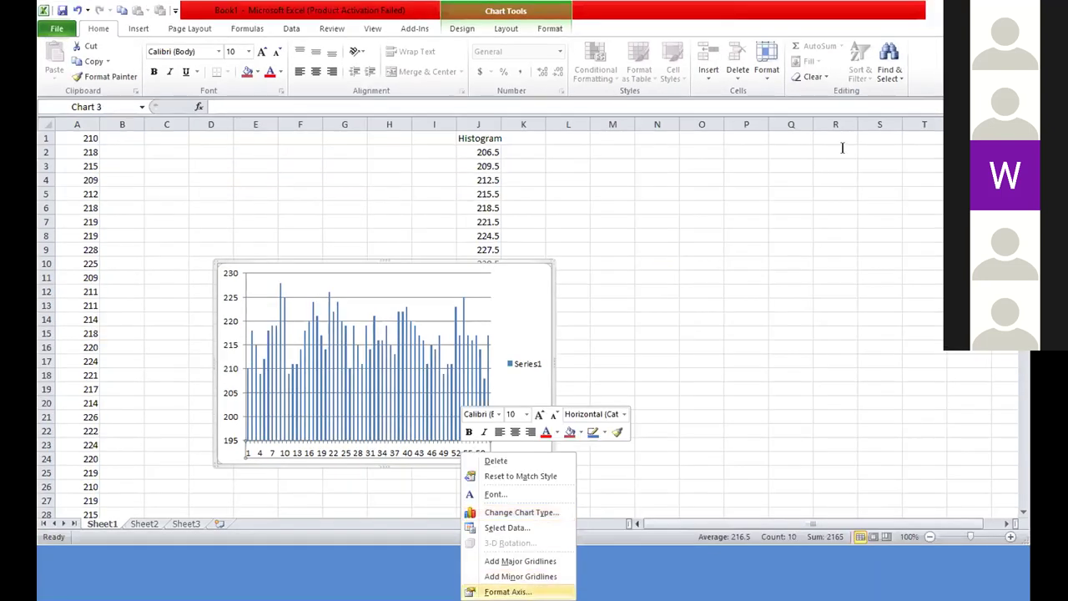
pyautogui.press('Return')
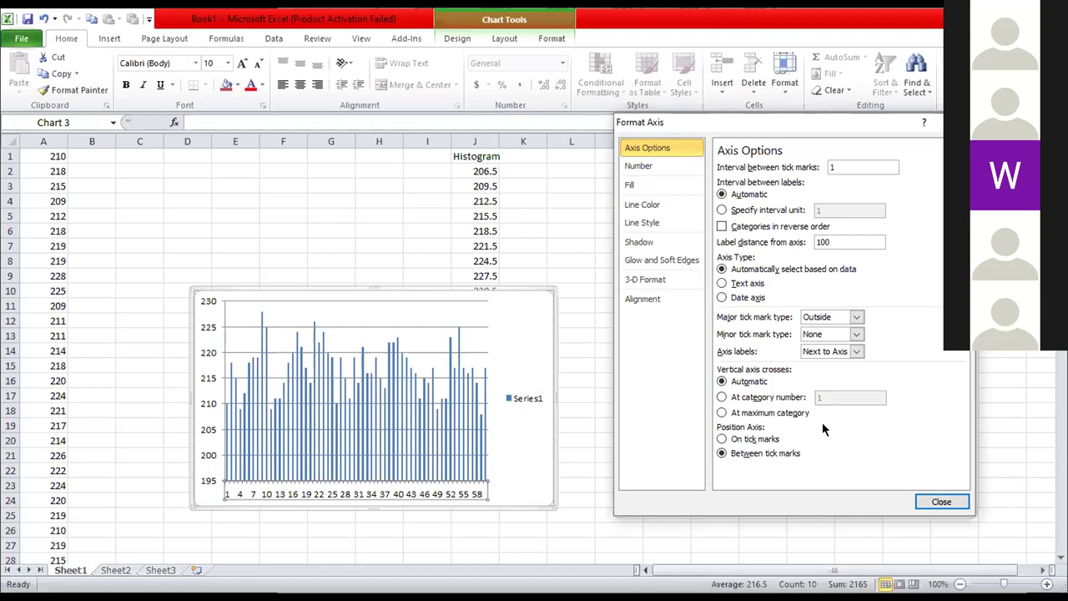
pyautogui.click(415, 404)
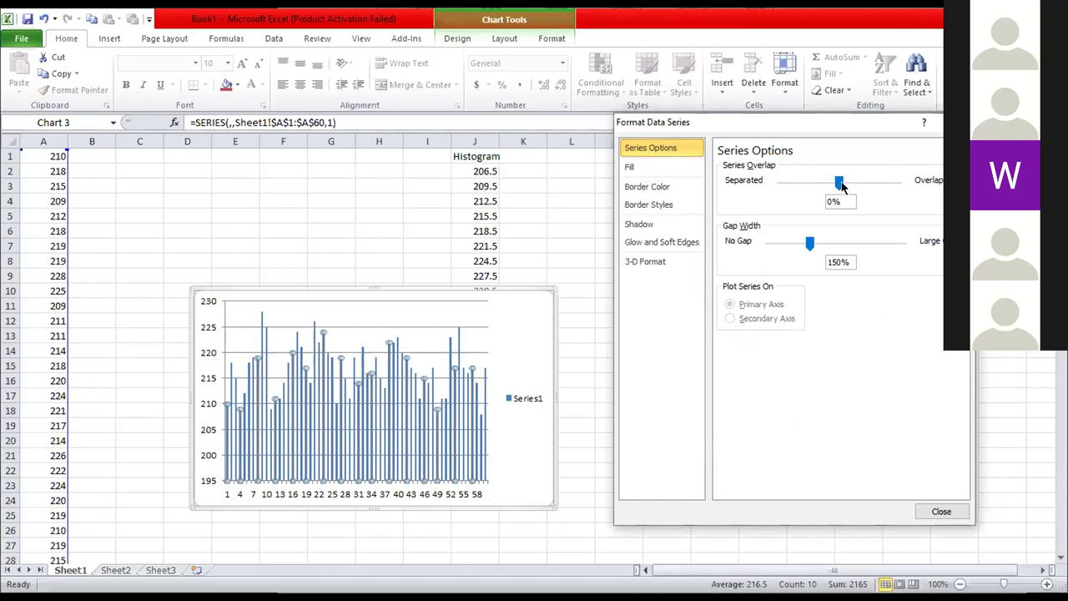
pyautogui.moveTo(842, 185); pyautogui.dragTo(839, 184)
pyautogui.press('Escape')
pyautogui.moveTo(514, 317); pyautogui.dragTo(918, 246)
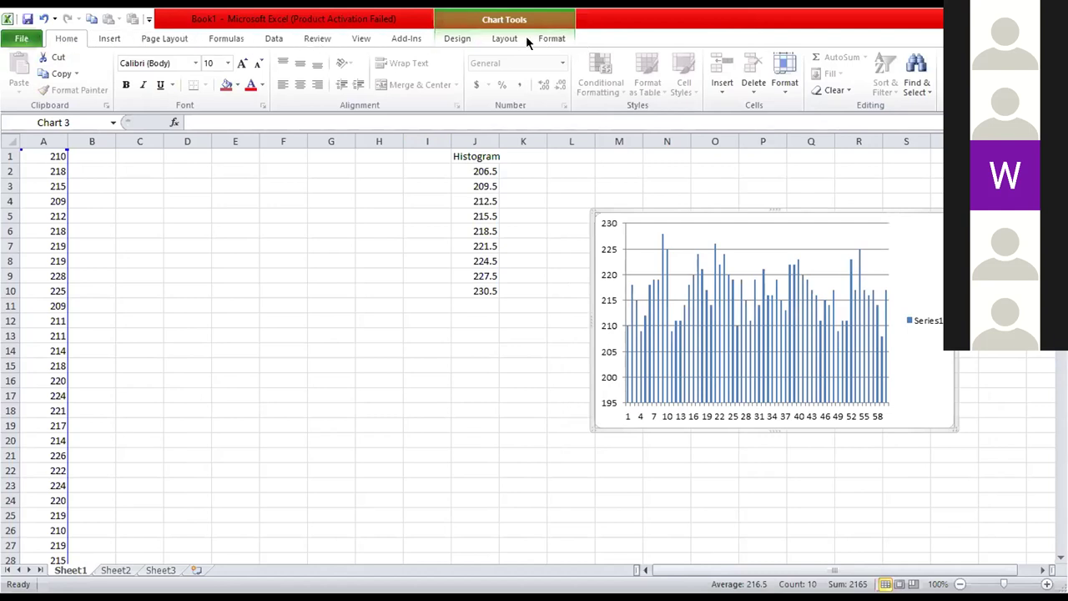
# - Try to activate the inactive Analysis ToolPak add-in from the program options
pyautogui.click(169, 40)
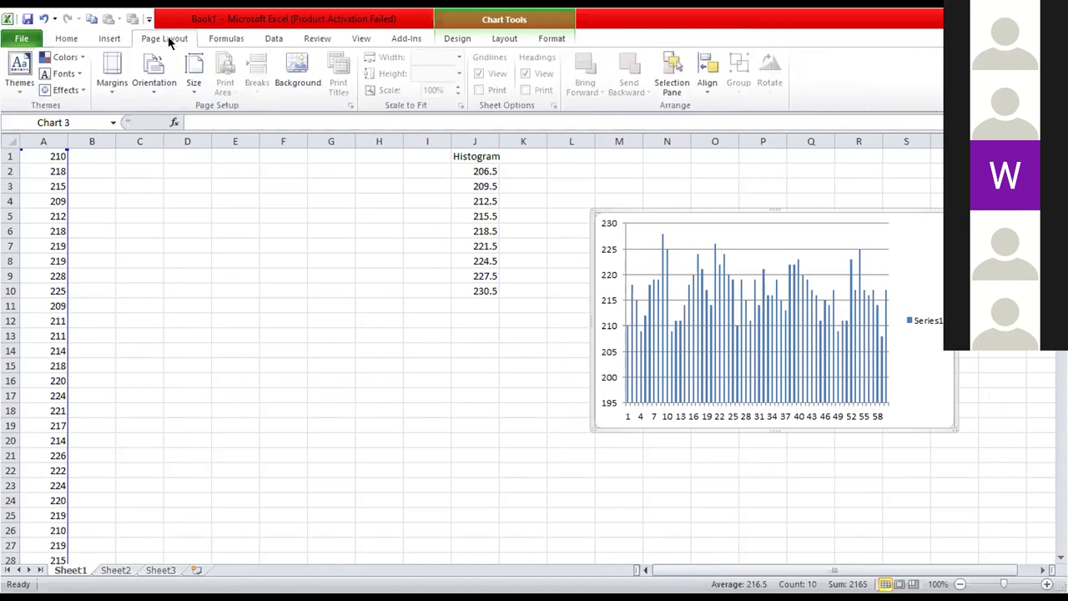
pyautogui.click(290, 37)
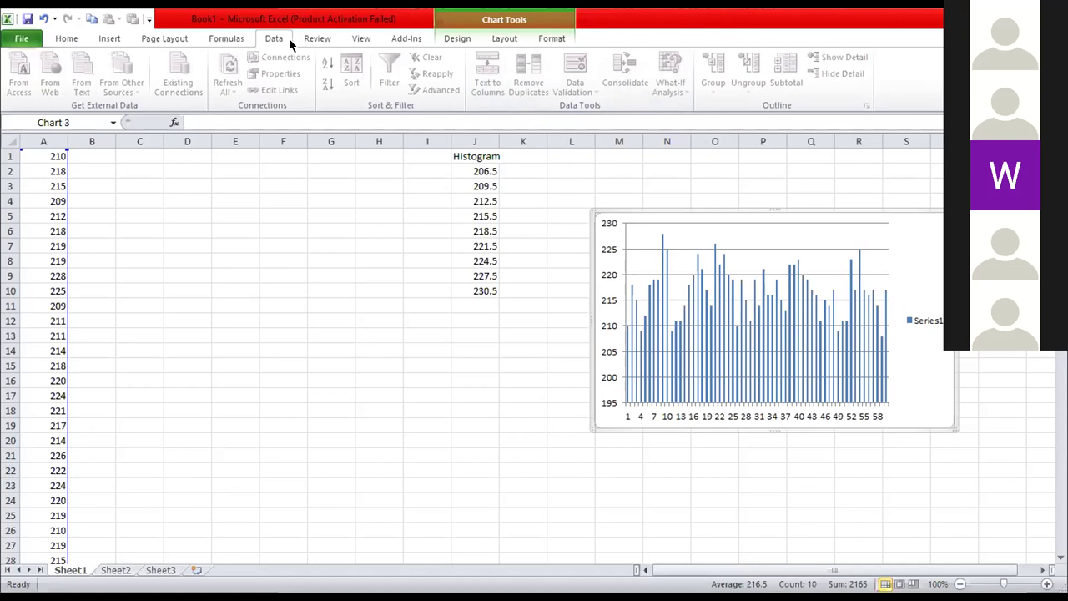
pyautogui.click(21, 39)
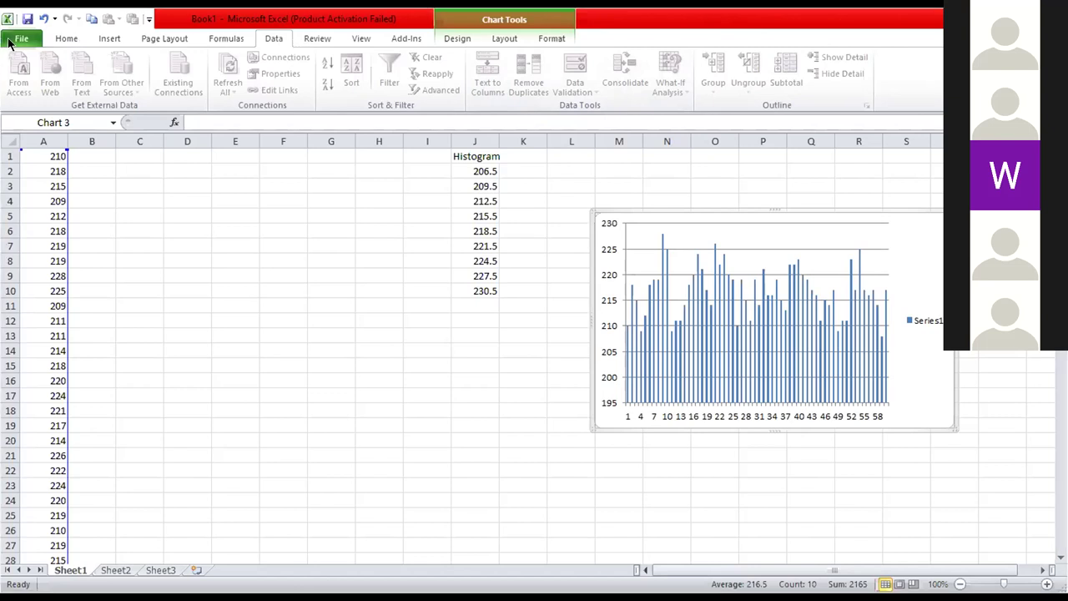
pyautogui.press('Escape')
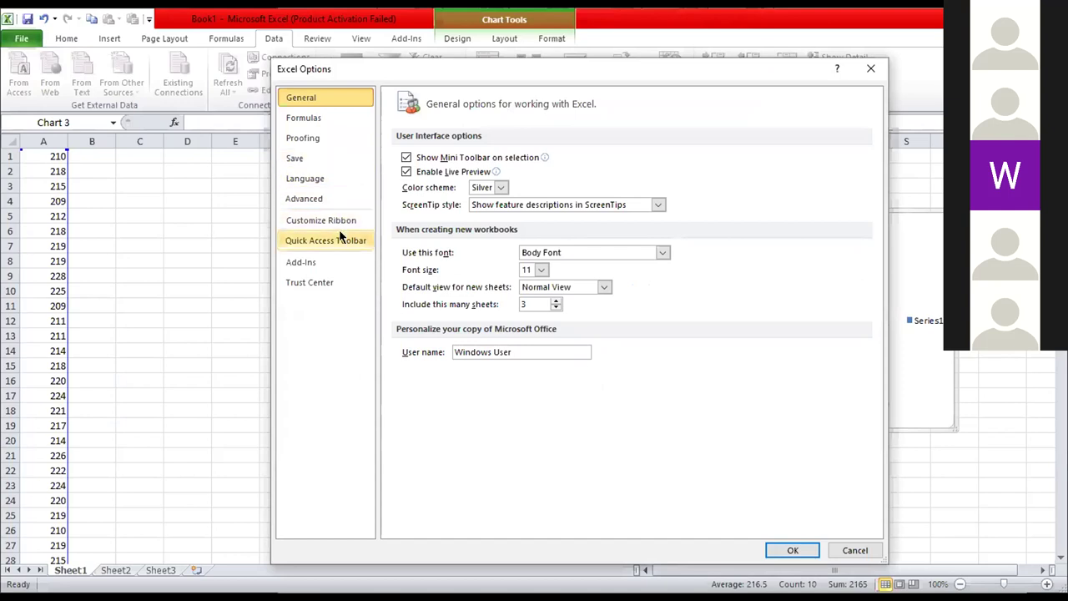
pyautogui.click(338, 263)
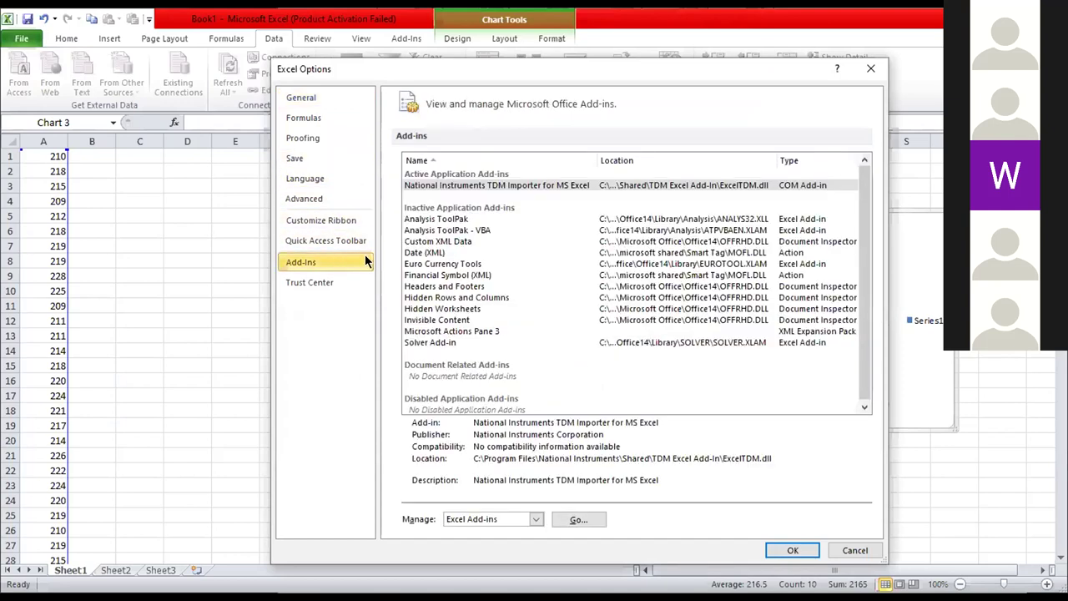
pyautogui.click(465, 218)
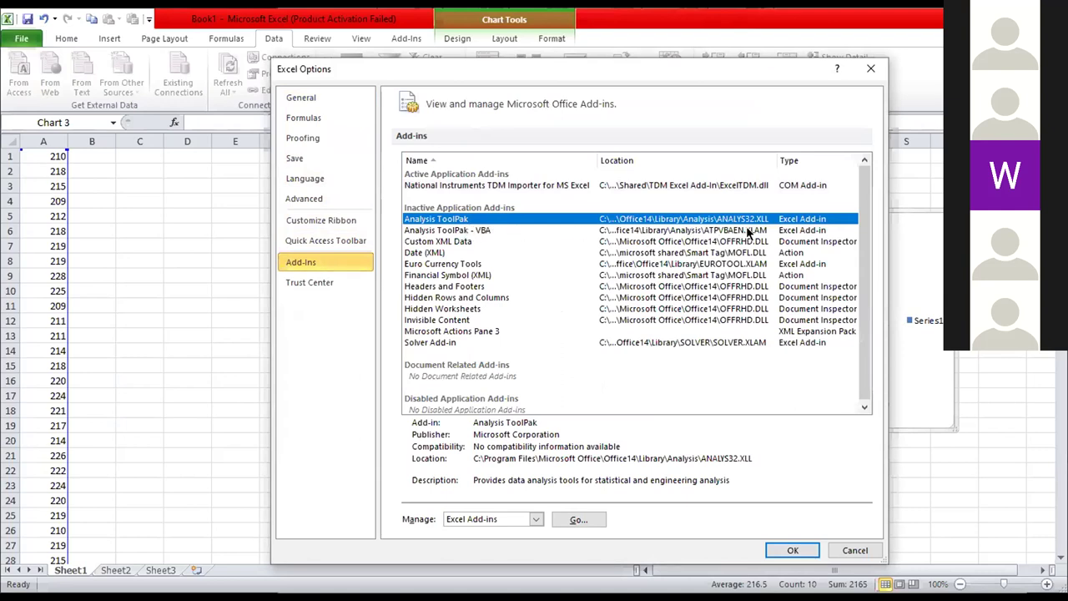
pyautogui.click(485, 230)
pyautogui.click(495, 220)
pyautogui.click(784, 549)
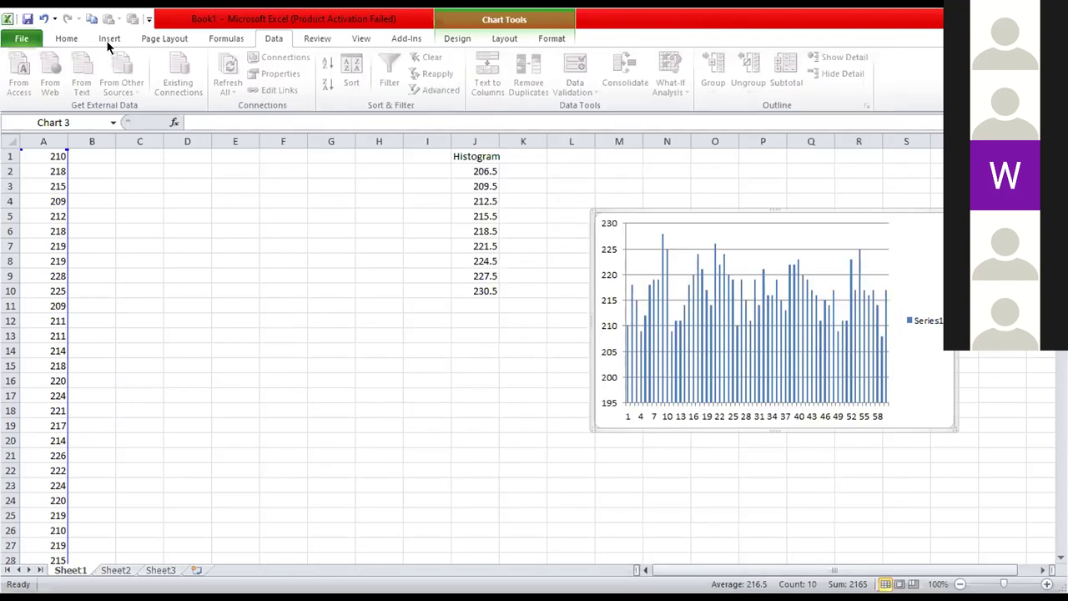
# - Retry enabling the Analysis ToolPak in the add-in options, with Excel Add-ins as the type to manage
pyautogui.click(22, 39)
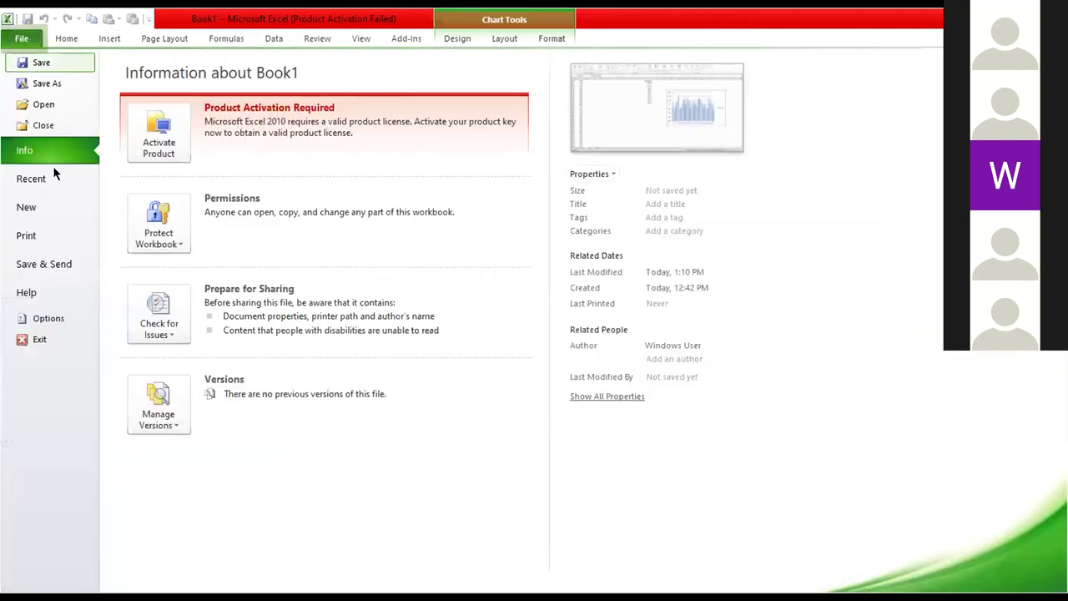
pyautogui.click(47, 318)
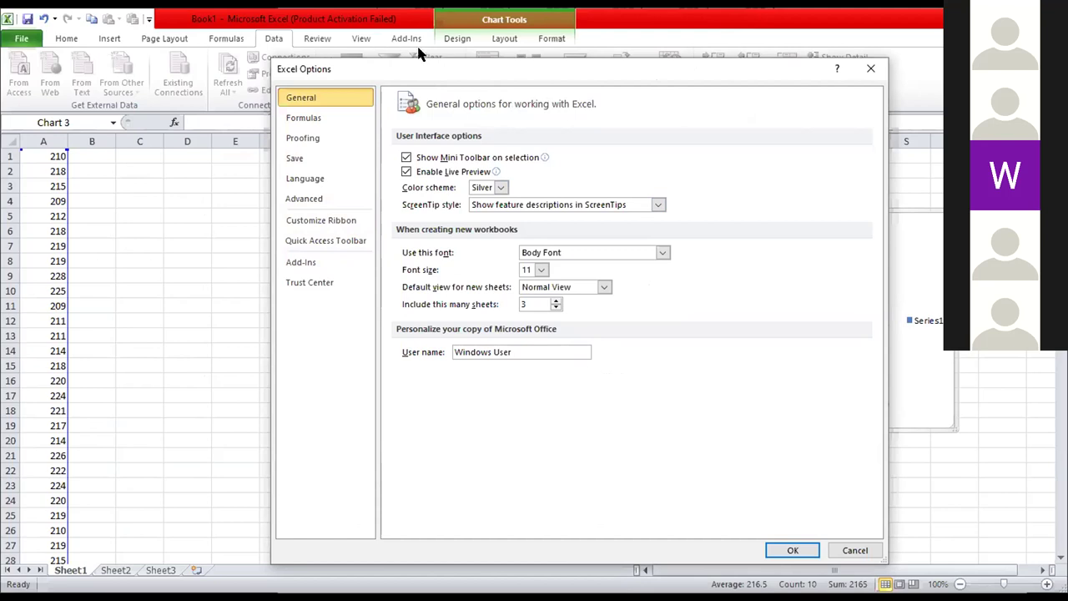
pyautogui.moveTo(424, 65); pyautogui.dragTo(370, 34)
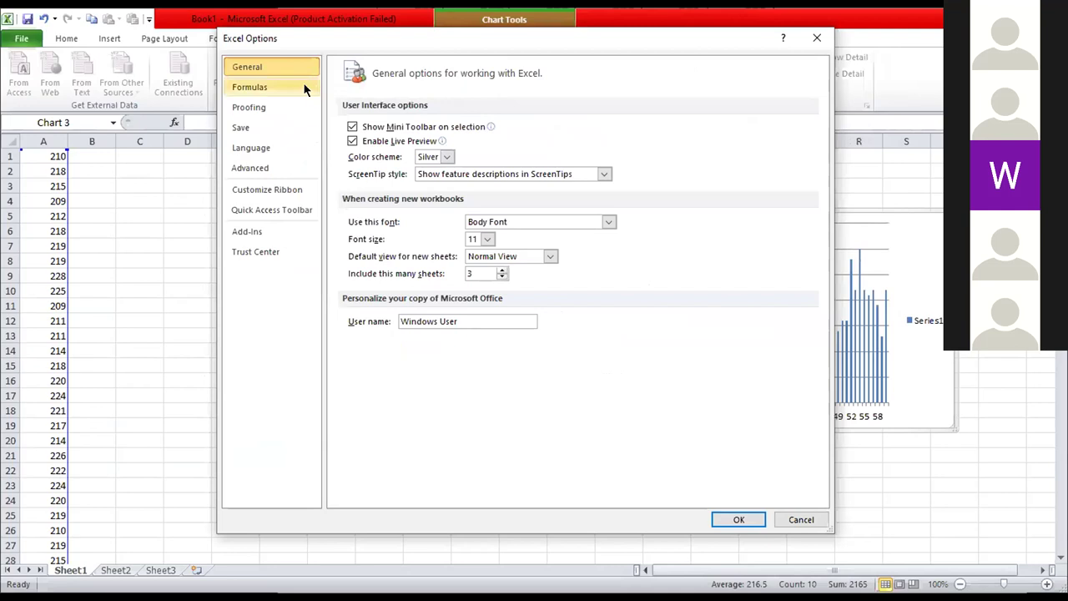
pyautogui.click(265, 226)
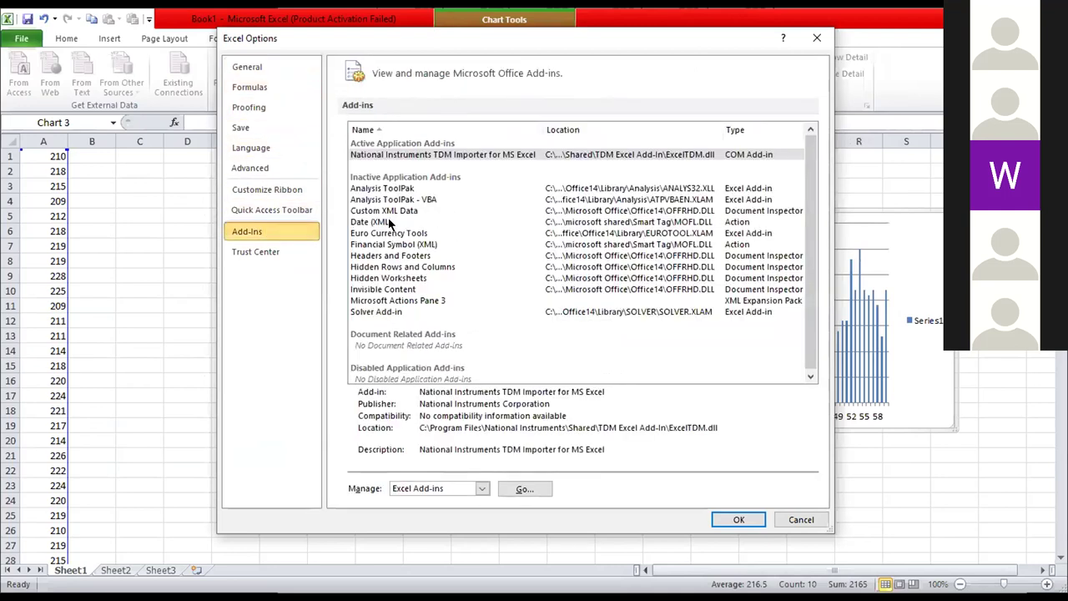
pyautogui.click(406, 190)
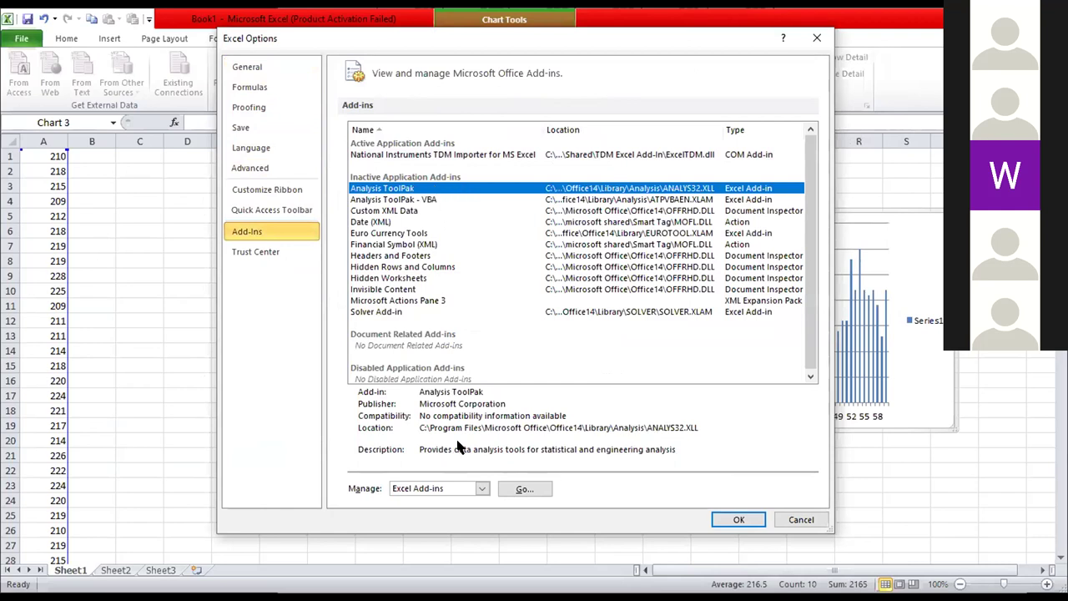
pyautogui.click(482, 488)
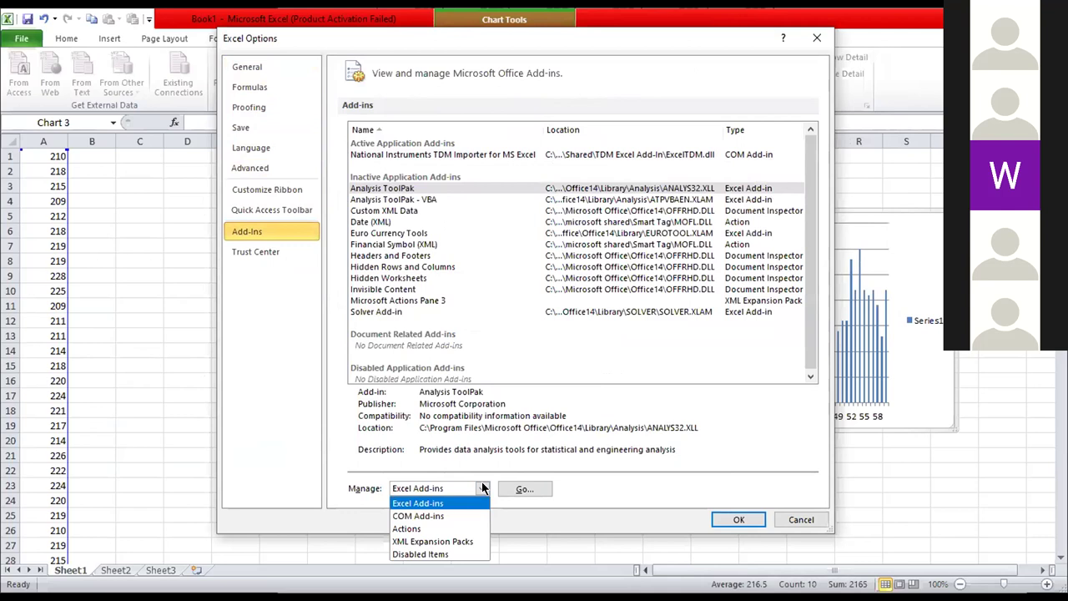
pyautogui.click(524, 489)
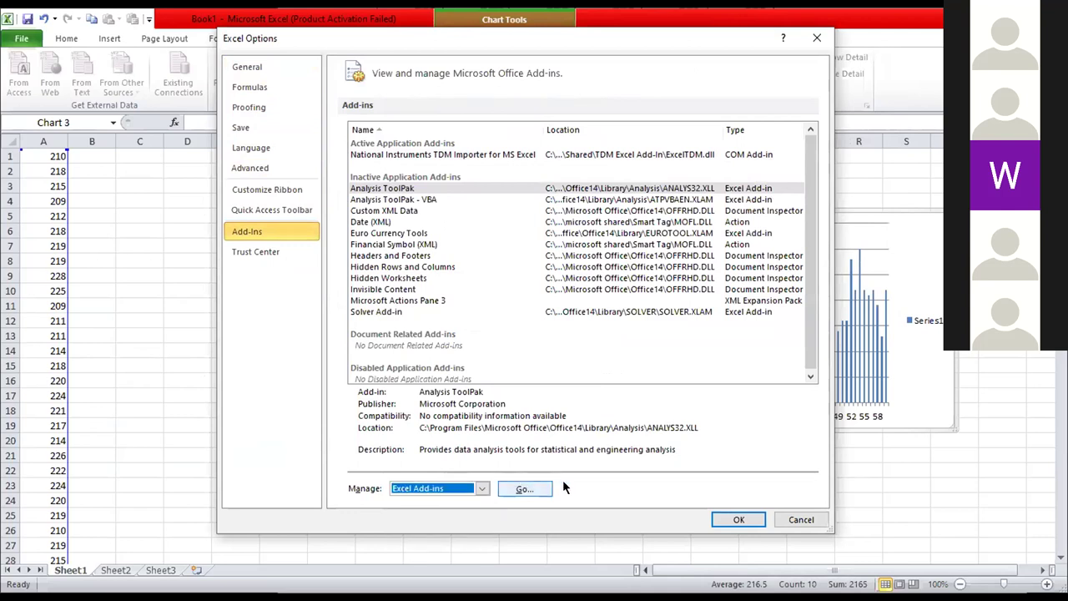
pyautogui.click(737, 519)
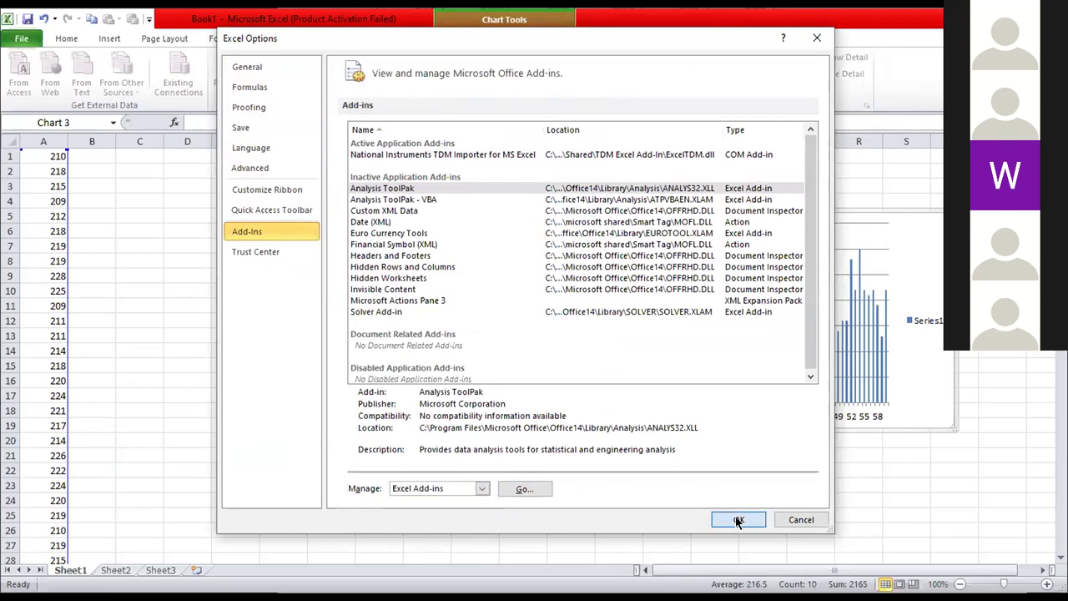
# - Move the chart below the bin limits, across about rows 12 to 26, and look through the available commands for a data analysis tool
pyautogui.moveTo(894, 236); pyautogui.dragTo(544, 356)
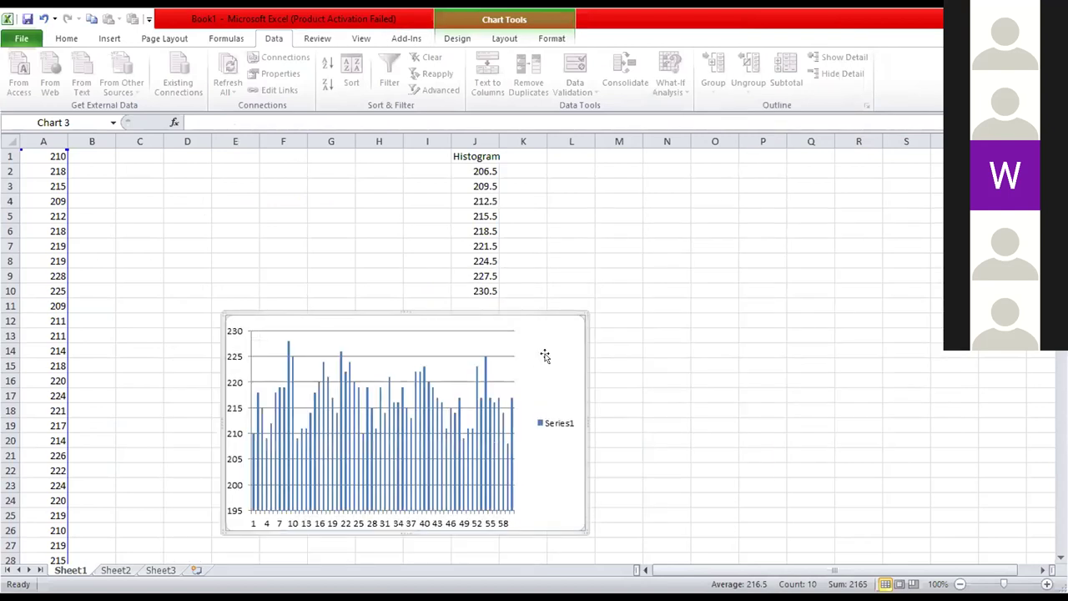
pyautogui.click(171, 38)
pyautogui.click(219, 39)
pyautogui.click(270, 37)
pyautogui.rightClick(759, 87)
pyautogui.click(927, 63)
pyautogui.click(327, 38)
pyautogui.click(361, 38)
pyautogui.click(454, 39)
pyautogui.click(408, 38)
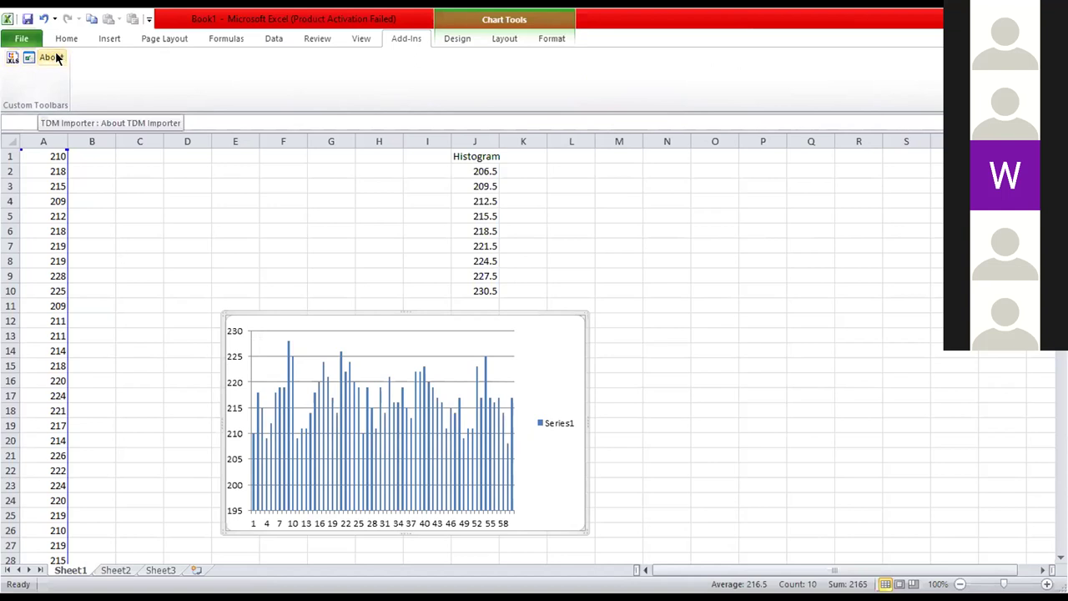
pyautogui.rightClick(209, 68)
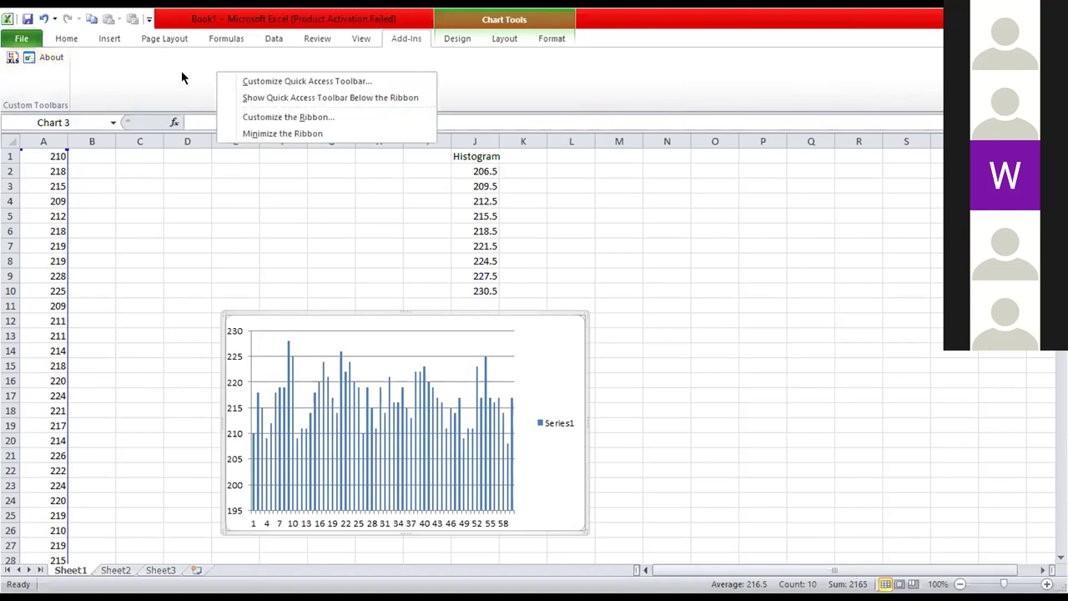
pyautogui.click(182, 77)
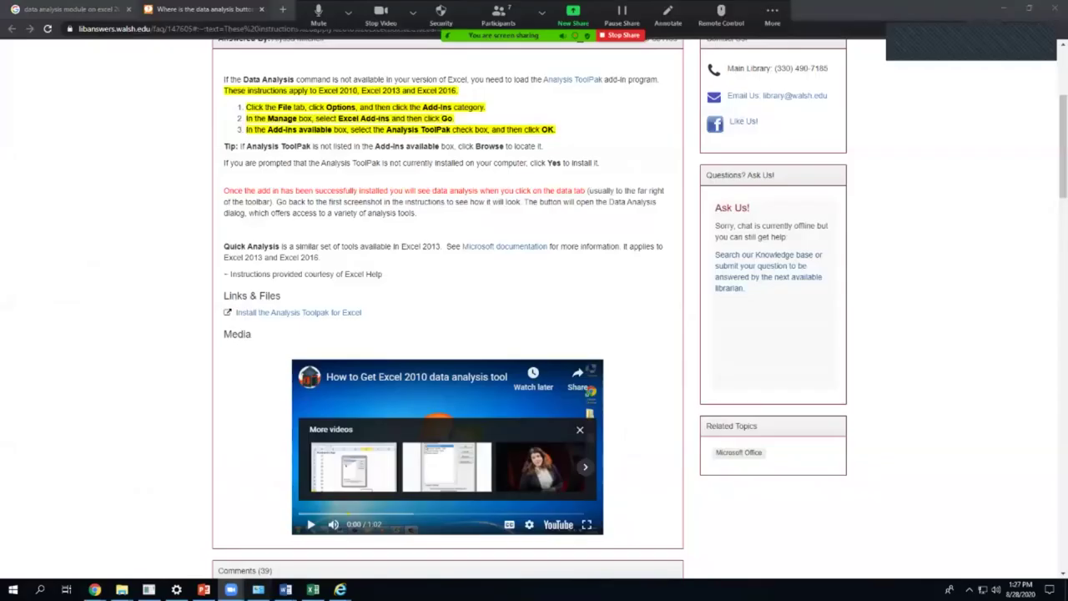
# - In the web browser, play the video "How to Get Excel 2010 data analysis tool" full screen to see how the Analysis ToolPak is loaded
pyautogui.press('k')
pyautogui.press('f')
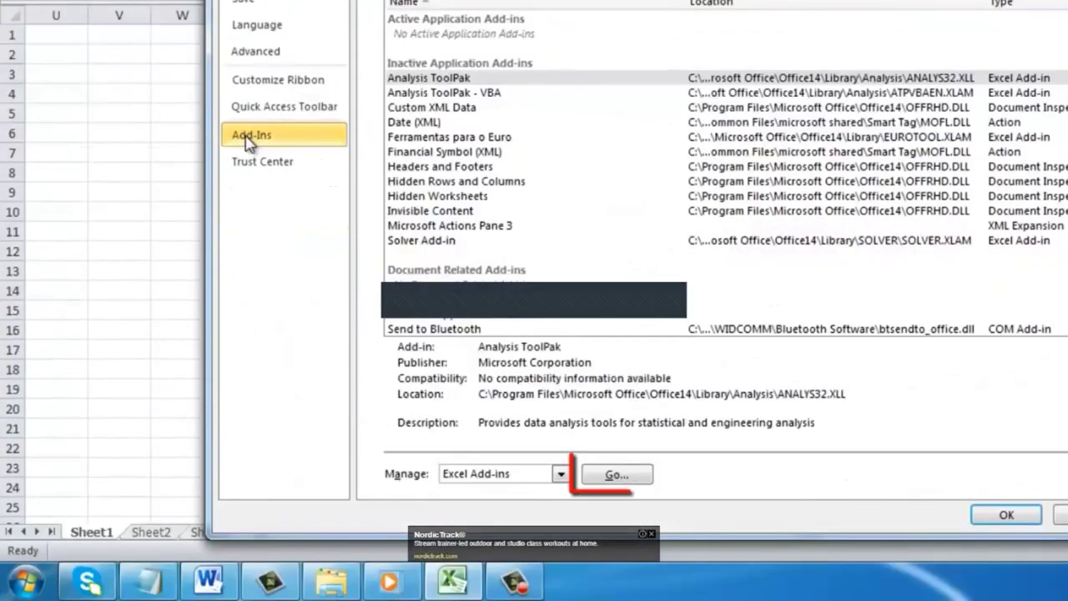
pyautogui.click(619, 476)
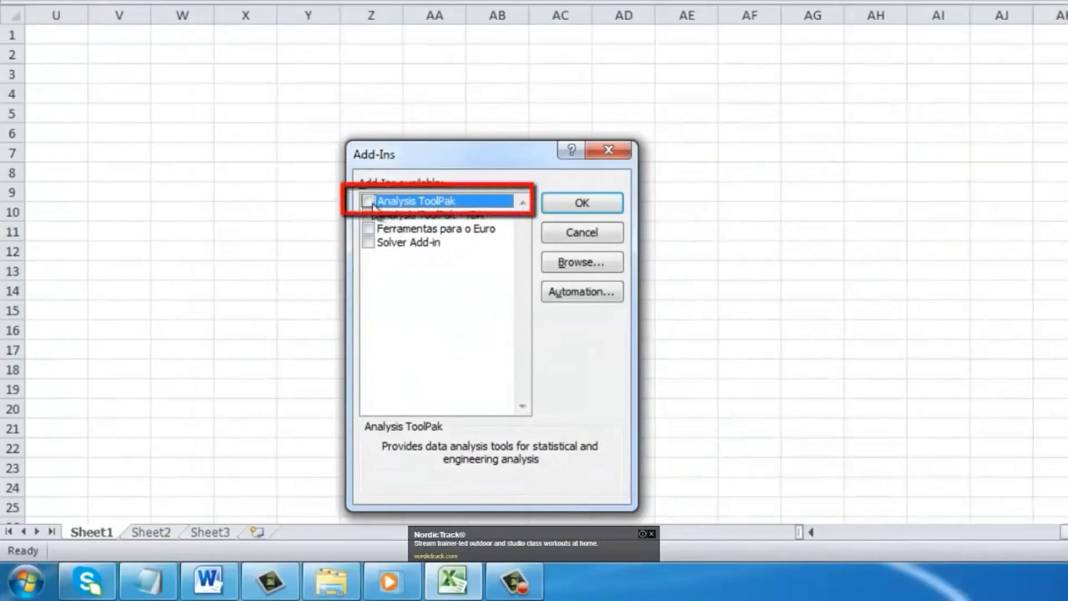
pyautogui.click(372, 204)
pyautogui.click(594, 209)
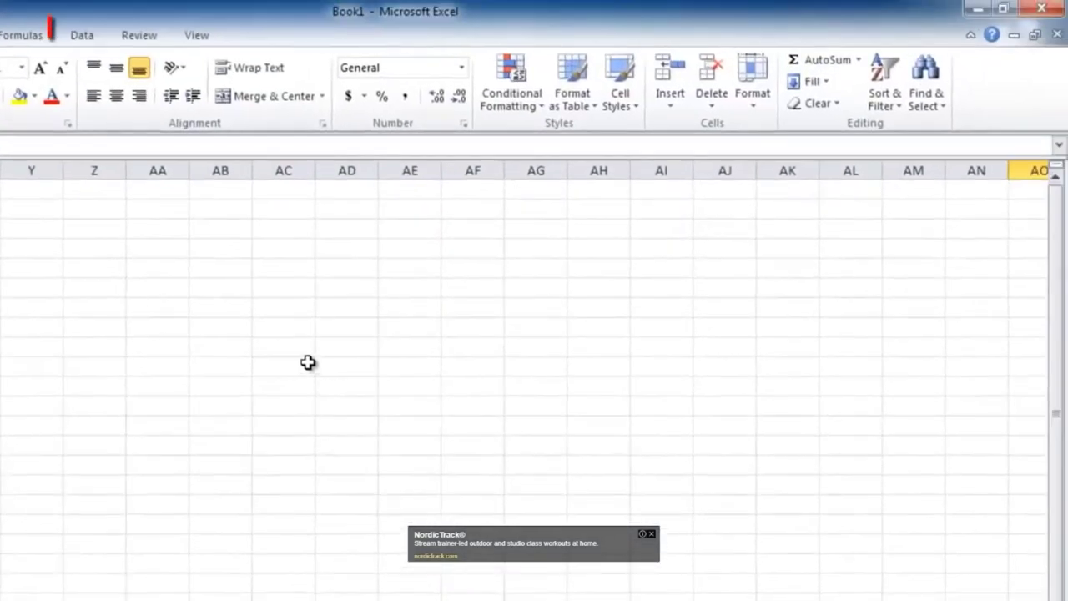
pyautogui.click(81, 35)
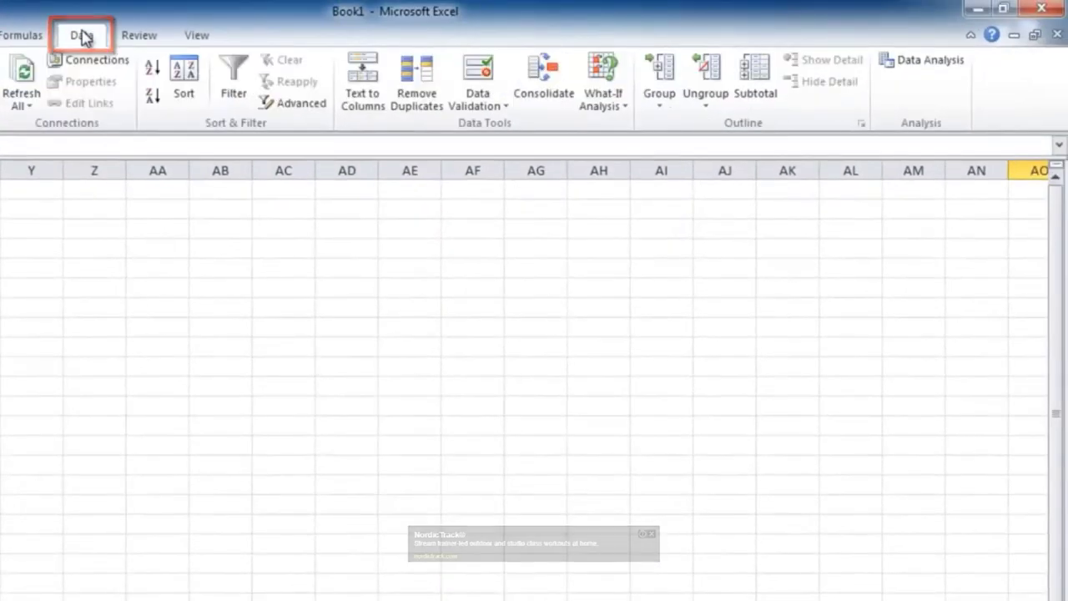